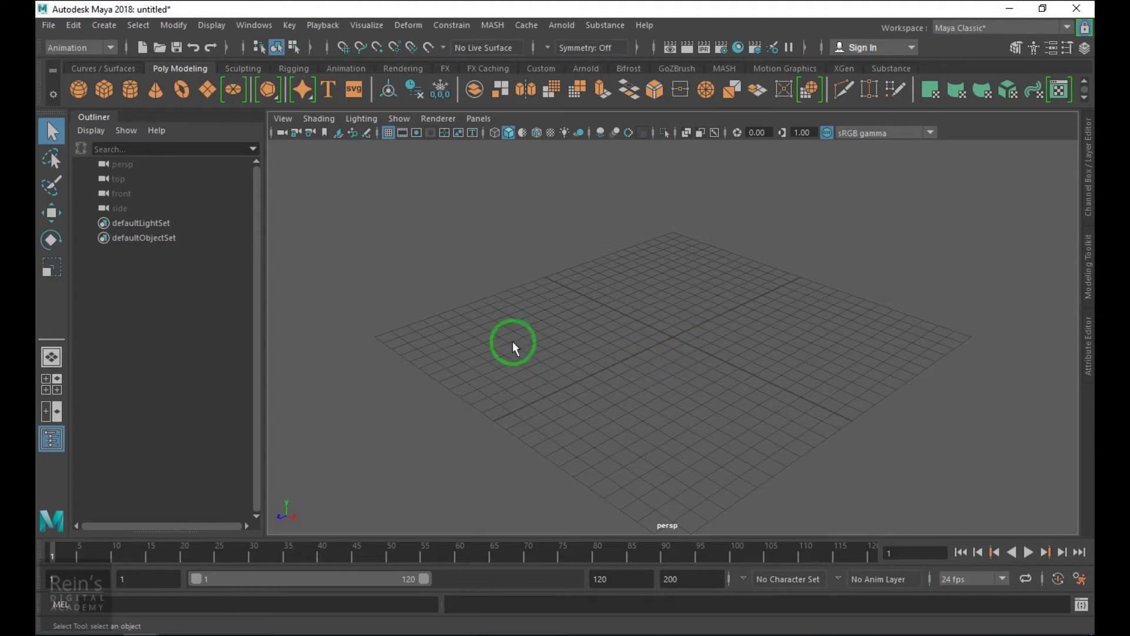
# Add a polygon sphere at the origin and scale it uniformly to about 9.341.
pyautogui.click(87, 93)
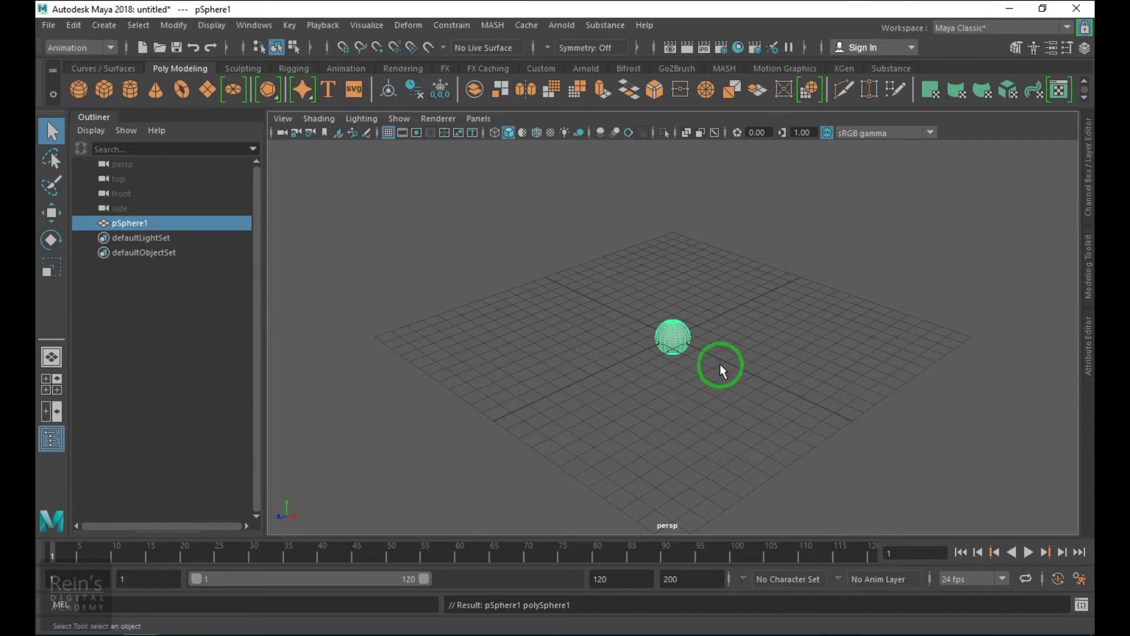
pyautogui.press('r')
pyautogui.moveTo(673, 337); pyautogui.dragTo(933, 402)
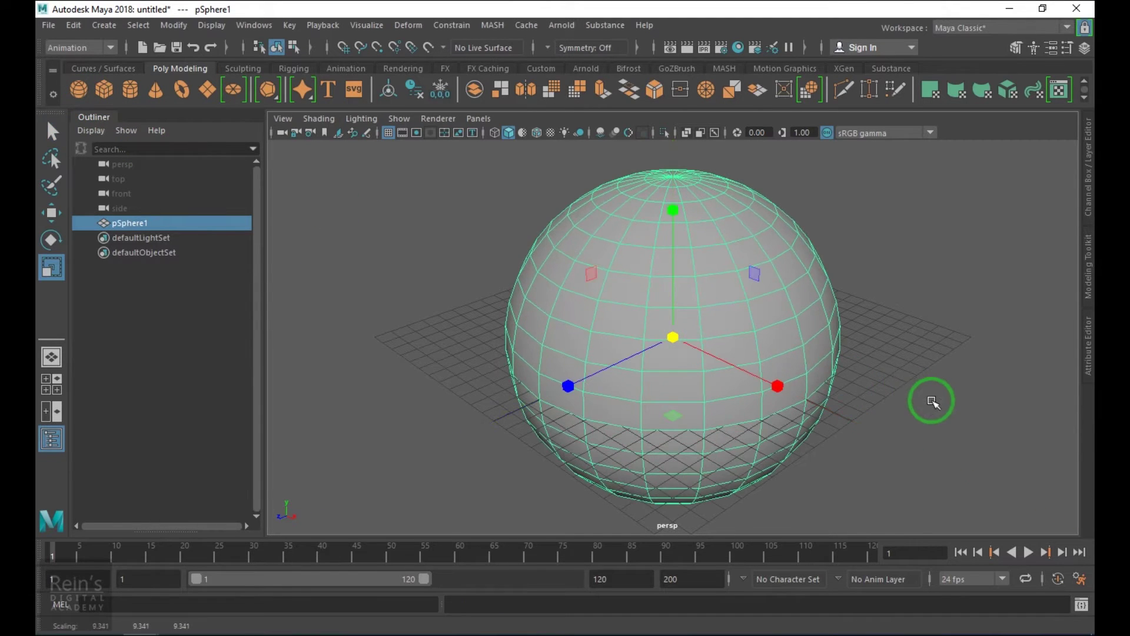
pyautogui.keyDown('alt'); pyautogui.moveTo(775, 389); pyautogui.dragTo(730, 365, button='right'); pyautogui.keyUp('alt')
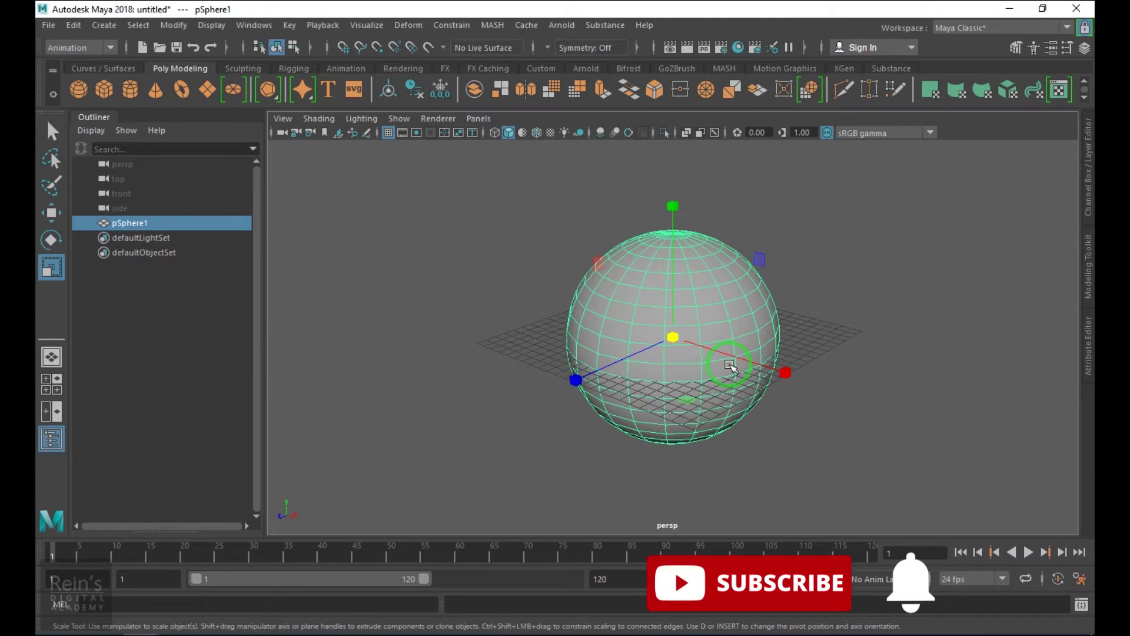
pyautogui.scroll(3, 732, 366)
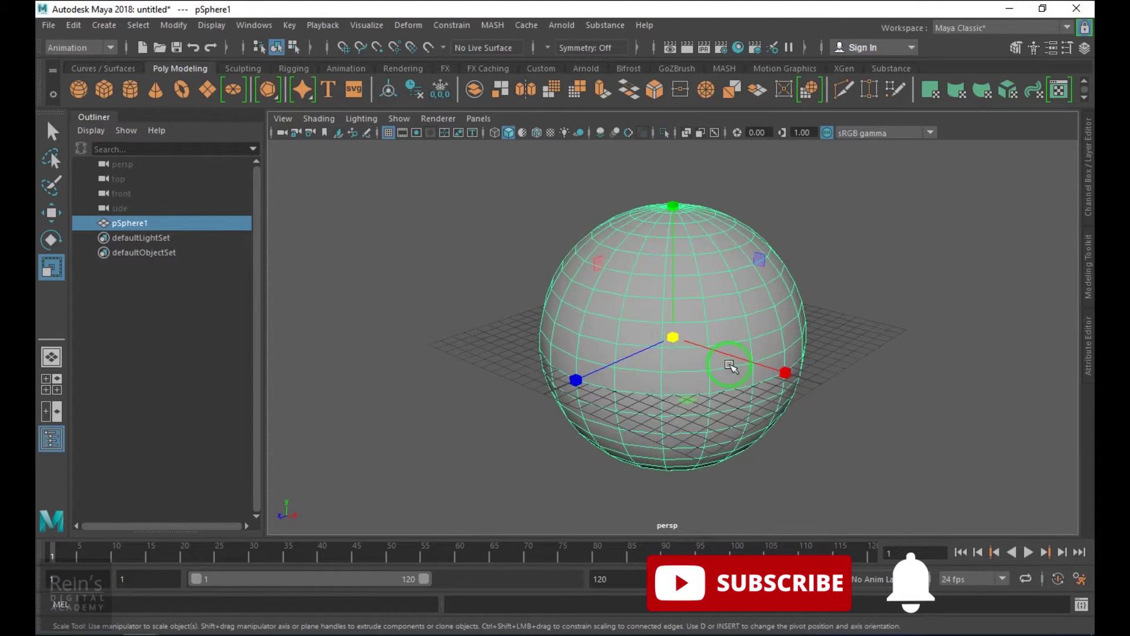
pyautogui.keyDown('alt'); pyautogui.moveTo(789, 398); pyautogui.dragTo(681, 310); pyautogui.keyUp('alt')
pyautogui.rightClick(699, 265)
# Select the sphere's upper faces f[200:359] and save them as quick select set 'topset'.
pyautogui.click(698, 265)
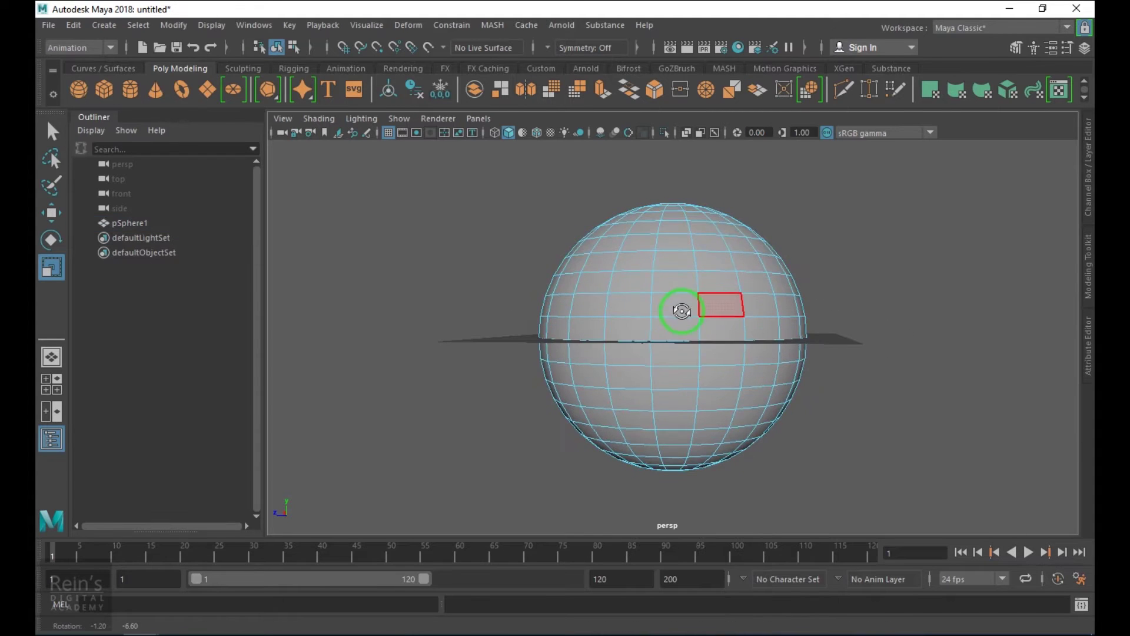
pyautogui.moveTo(489, 183); pyautogui.dragTo(880, 300)
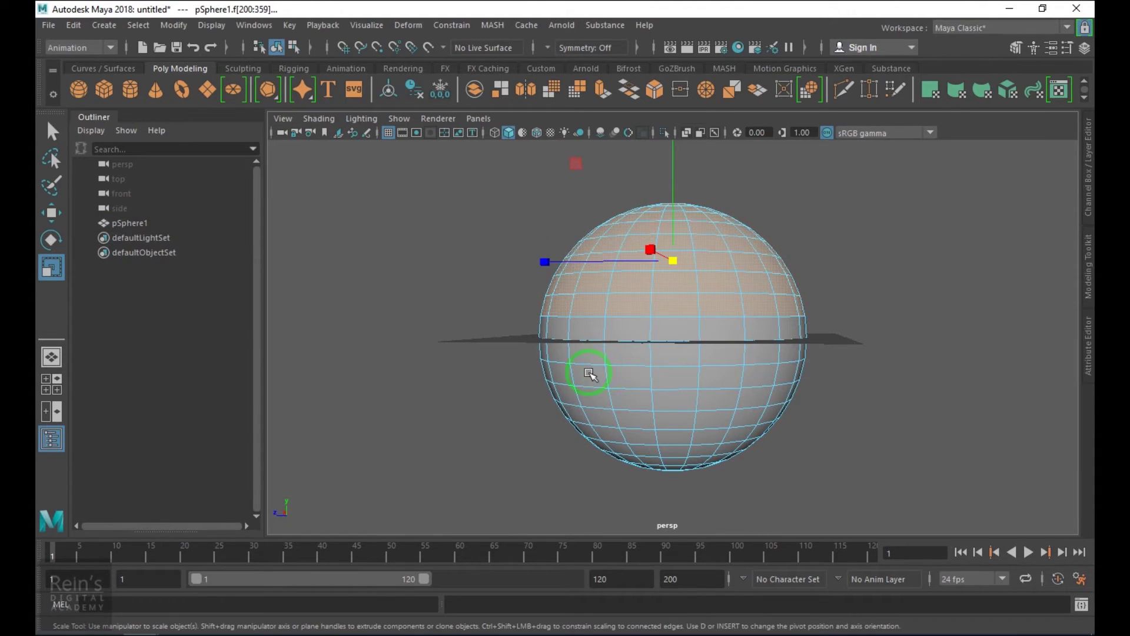
pyautogui.keyDown('alt'); pyautogui.moveTo(589, 373); pyautogui.dragTo(752, 379); pyautogui.keyUp('alt')
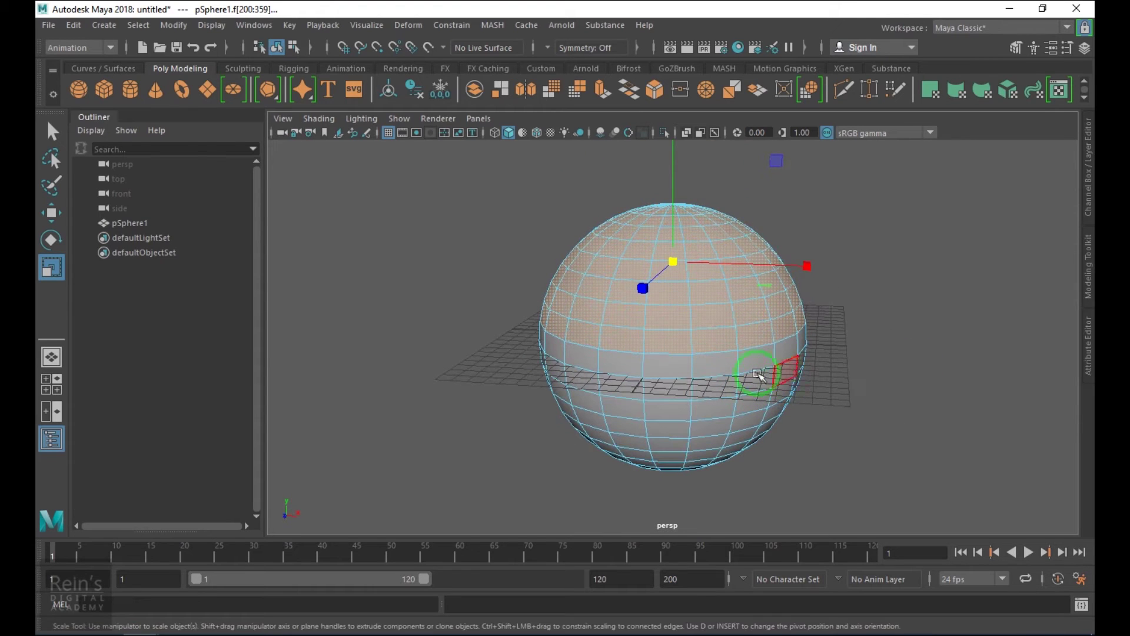
pyautogui.click(104, 25)
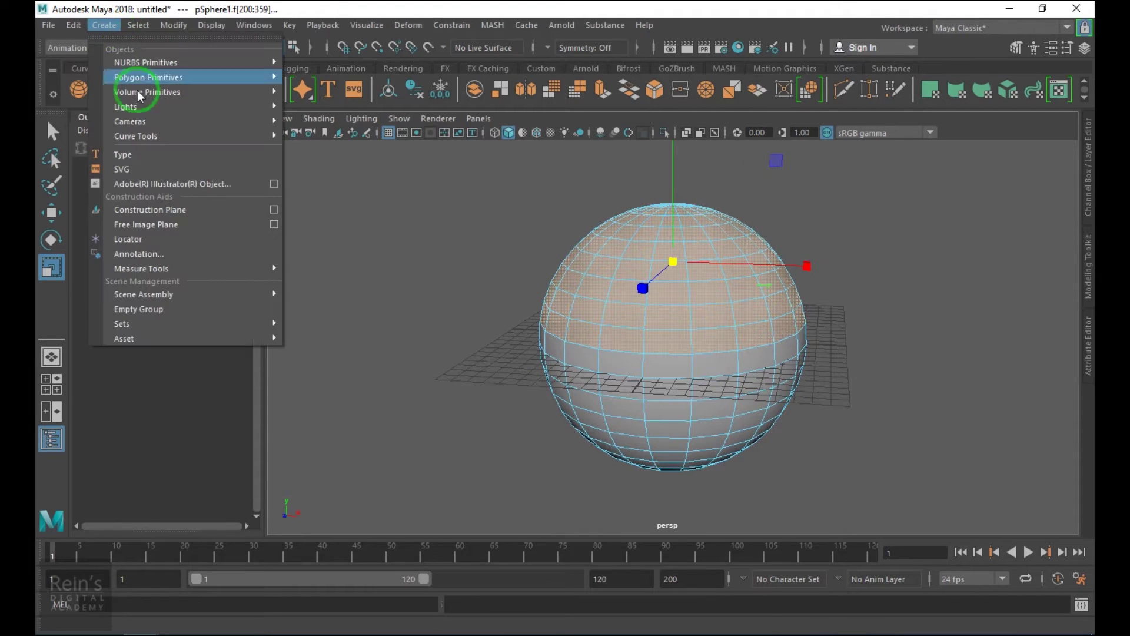
pyautogui.moveTo(172, 327)
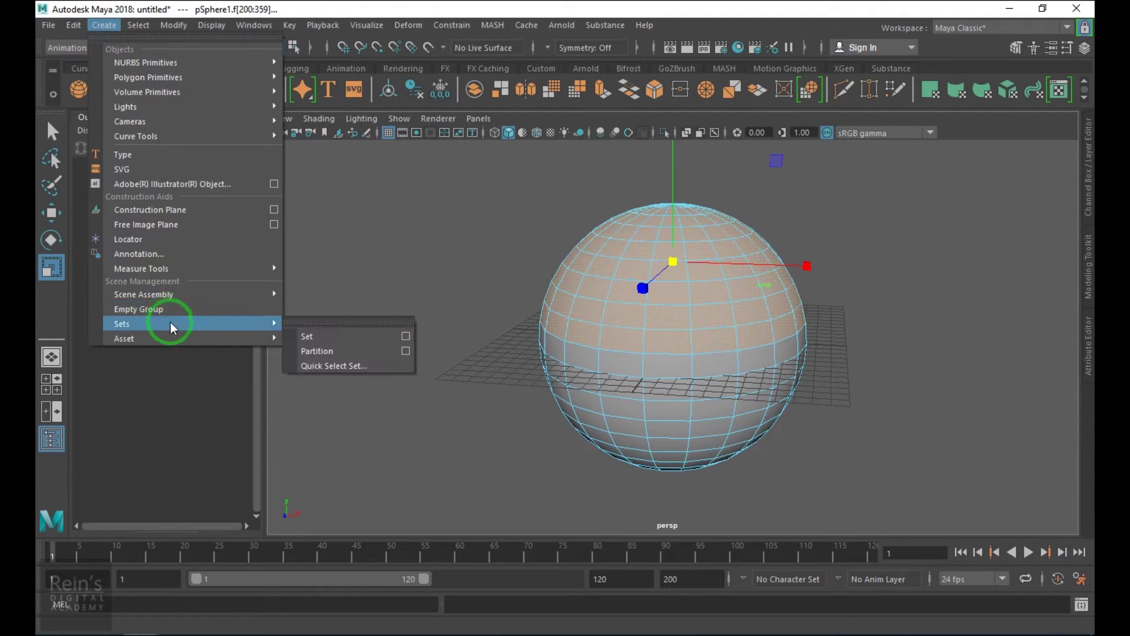
pyautogui.click(345, 366)
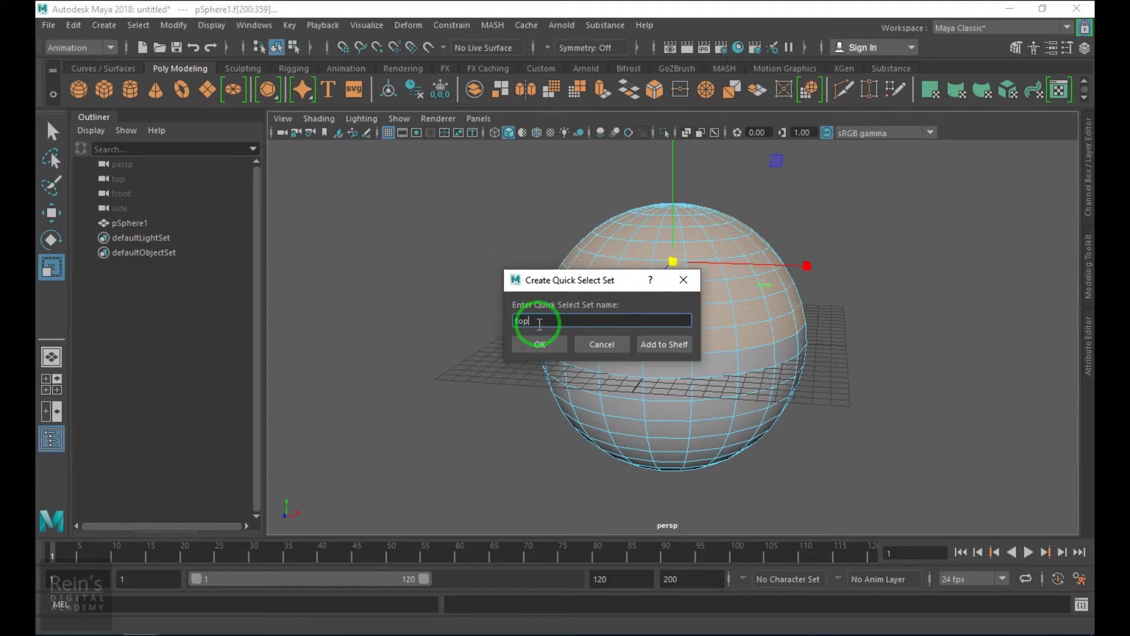
pyautogui.press('Return')
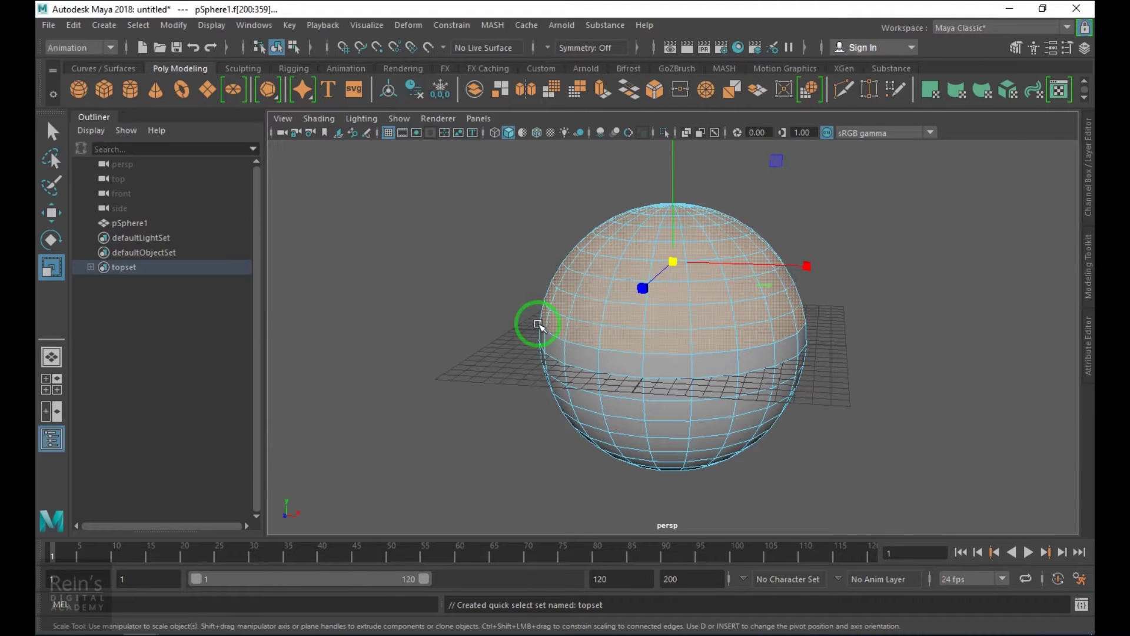
pyautogui.click(129, 280)
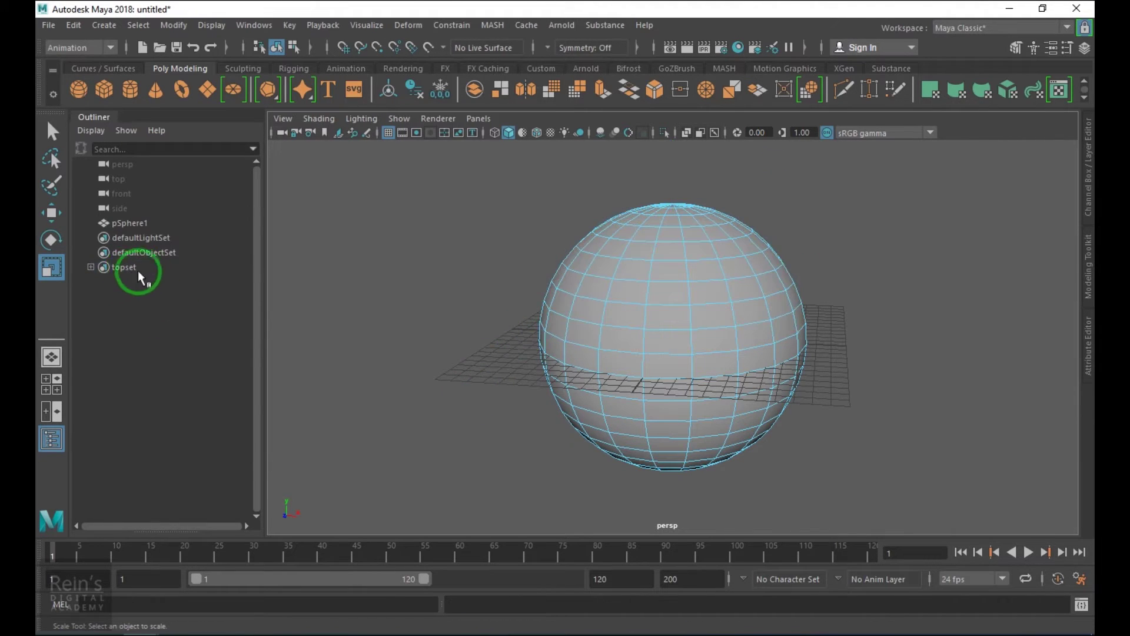
# Check the topset set's members in the Outliner, then clear the selection.
pyautogui.click(91, 267)
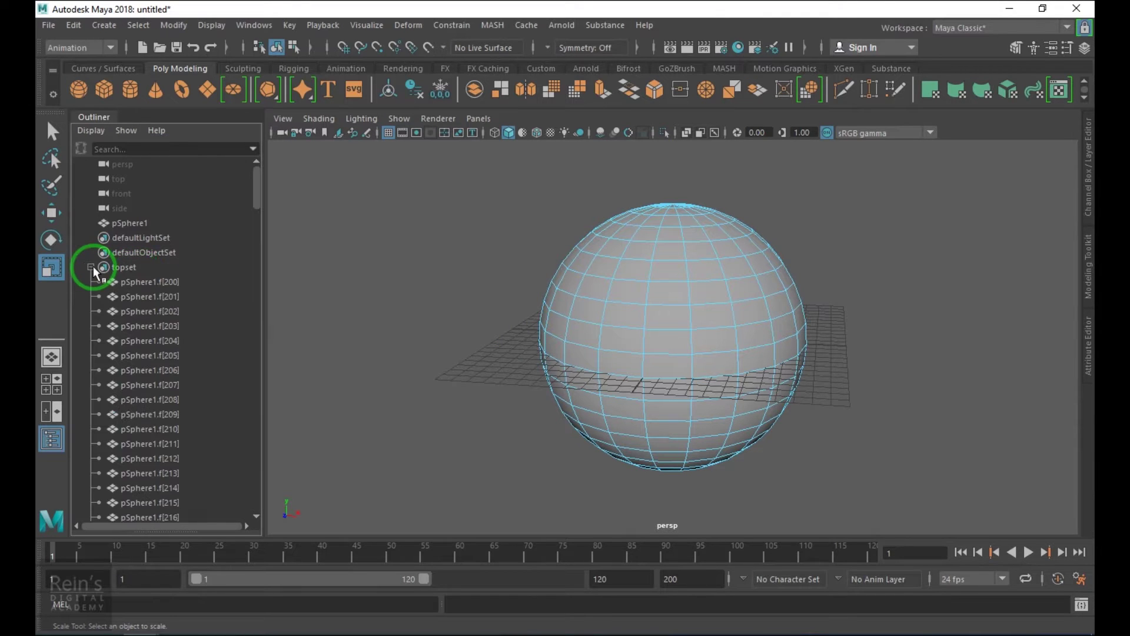
pyautogui.click(92, 267)
pyautogui.click(127, 267)
pyautogui.click(888, 308)
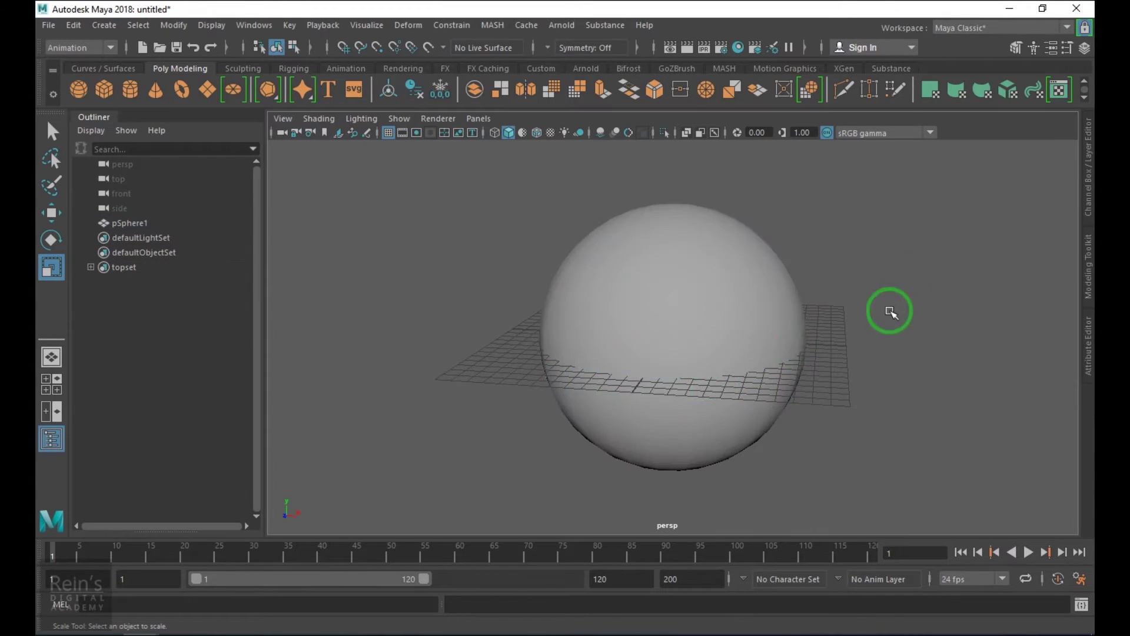
pyautogui.keyDown('alt'); pyautogui.moveTo(888, 308); pyautogui.dragTo(742, 386); pyautogui.keyUp('alt')
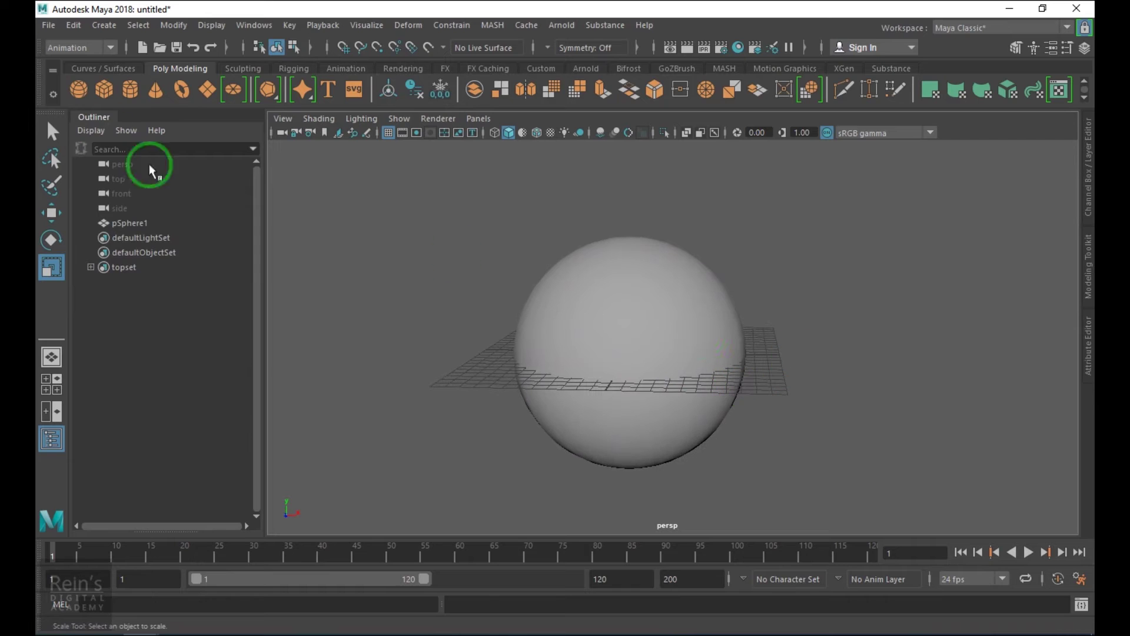
# Add a polygon cube at the origin and turn it into a MASH network.
pyautogui.click(100, 87)
pyautogui.press('w')
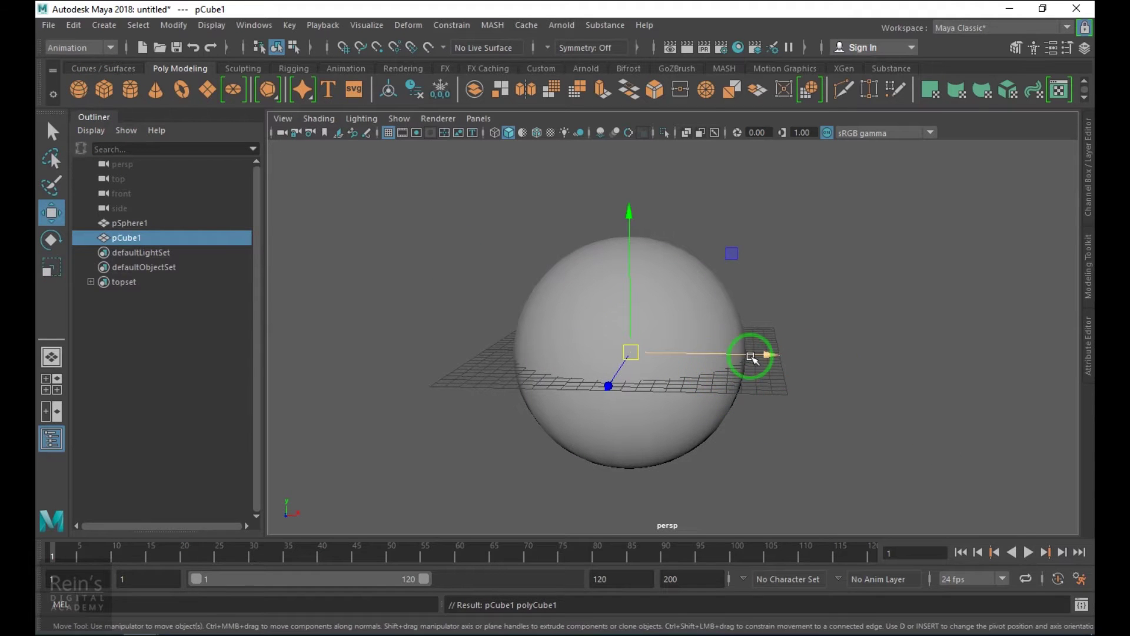
pyautogui.moveTo(752, 353); pyautogui.dragTo(974, 358)
pyautogui.hotkey('ctrl', 'z')
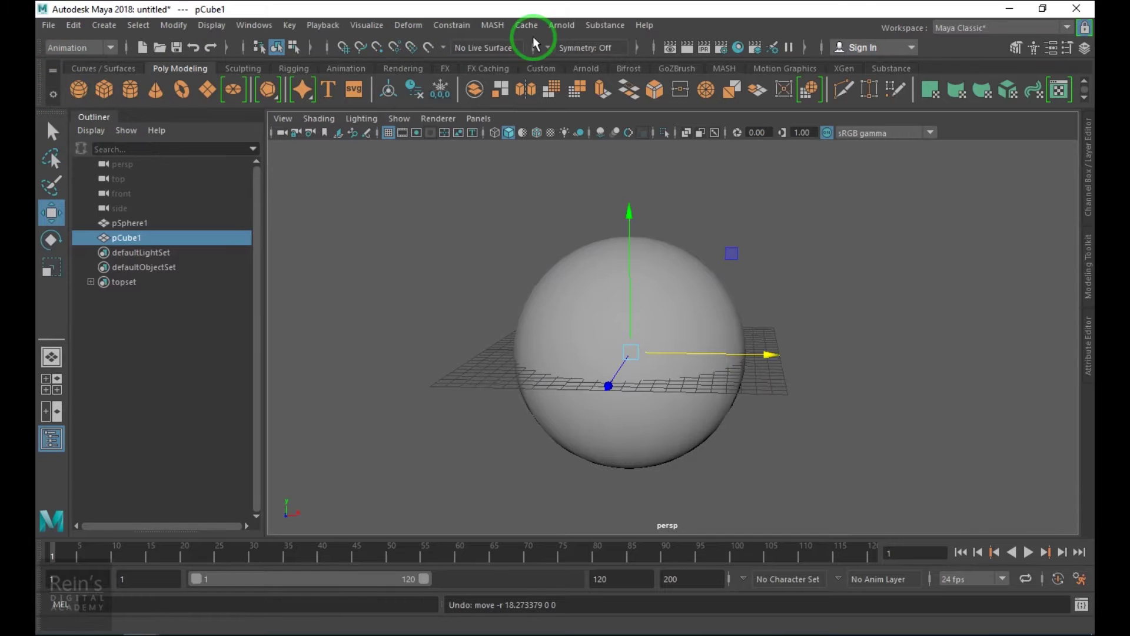
pyautogui.click(493, 25)
pyautogui.click(515, 54)
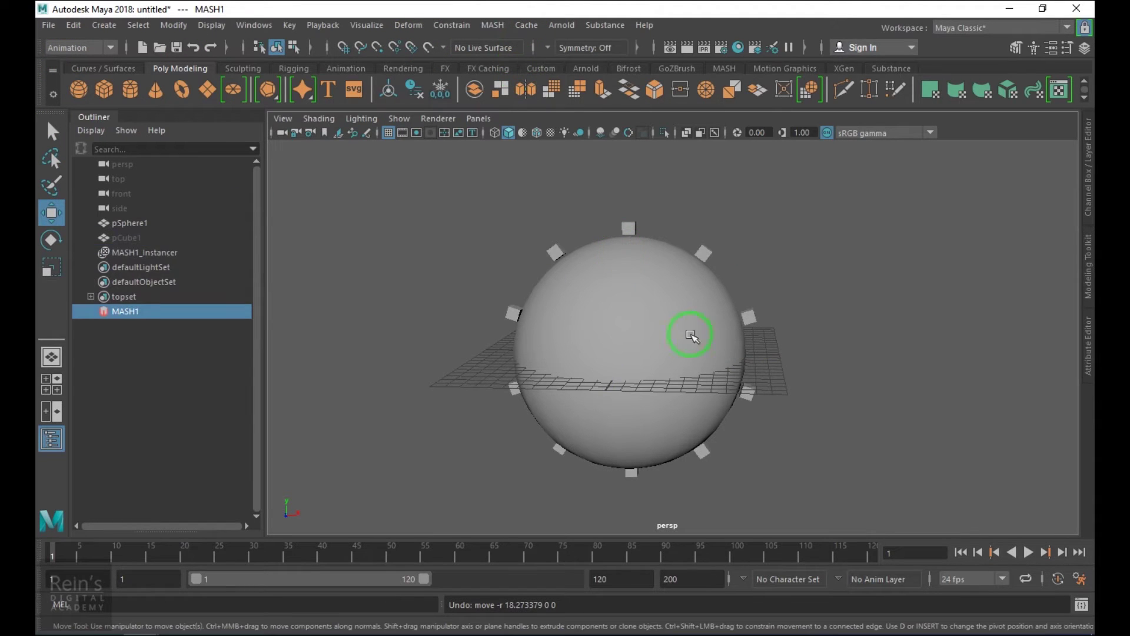
# Set MASH1_Distribute's Distribution Type to Mesh.
pyautogui.click(1086, 352)
pyautogui.click(854, 145)
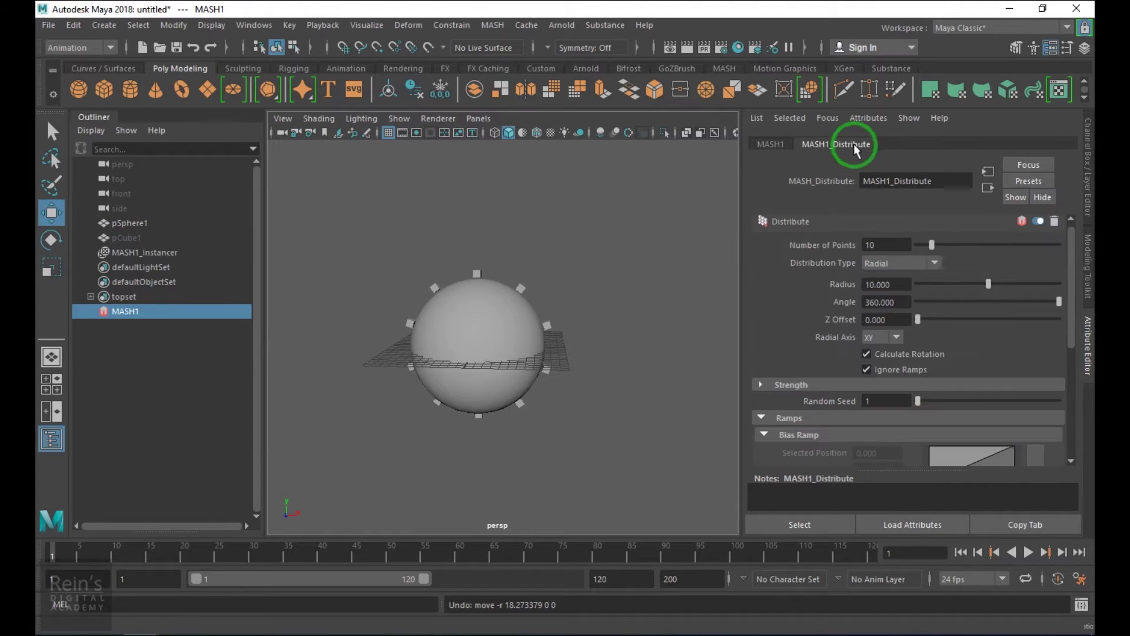
pyautogui.click(914, 262)
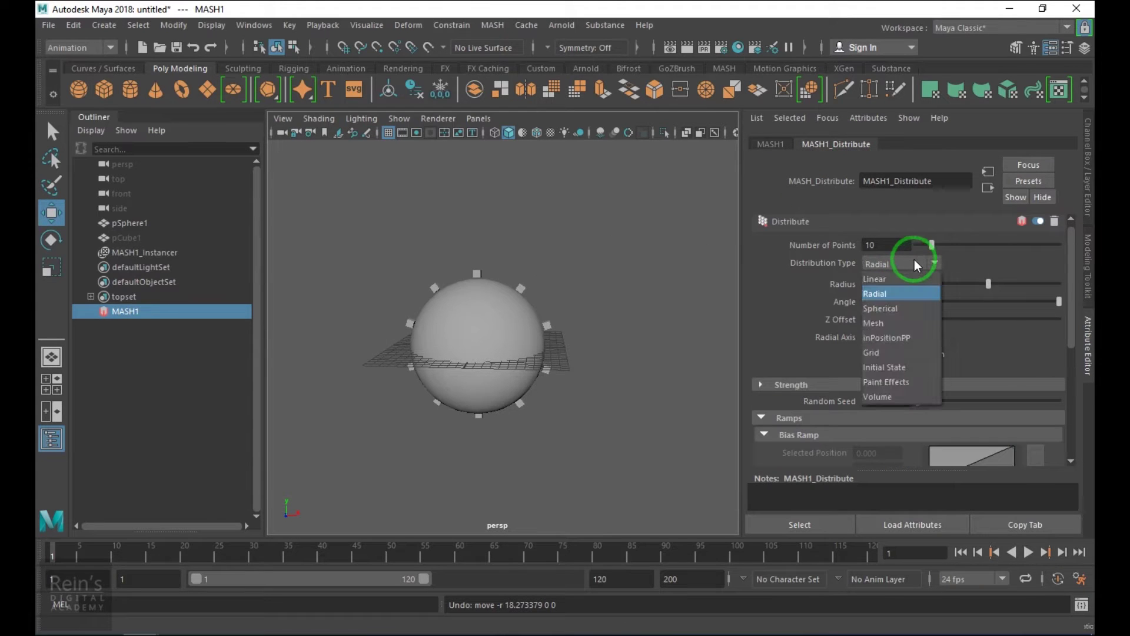
pyautogui.click(892, 323)
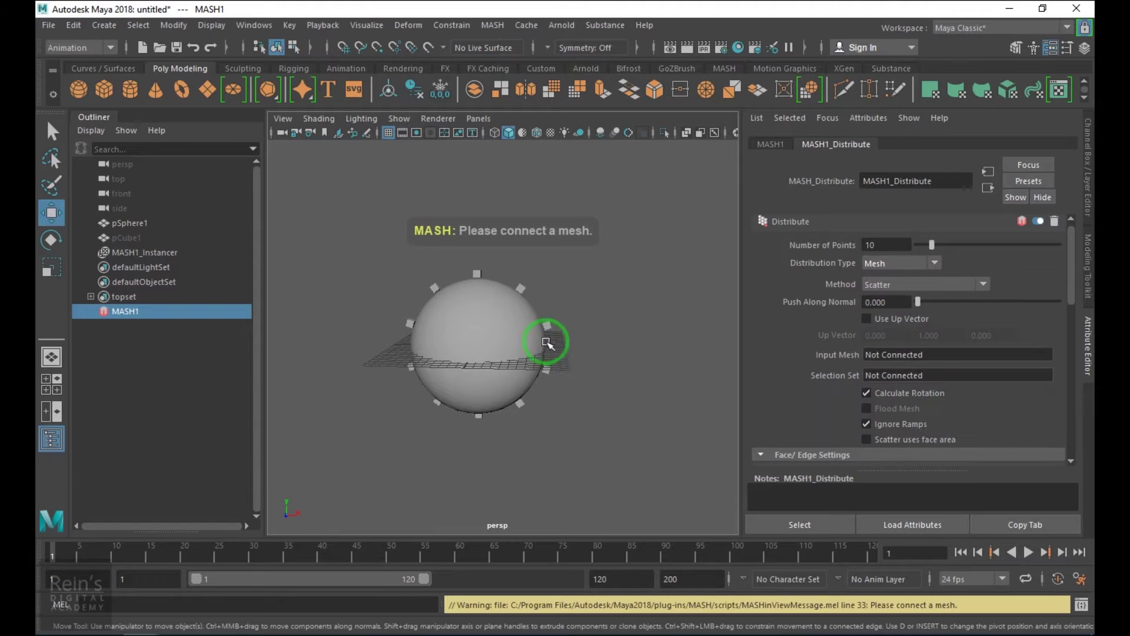
# Connect pSphere1 from the Outliner as the distribution's Input Mesh.
pyautogui.scroll(3, 529, 363)
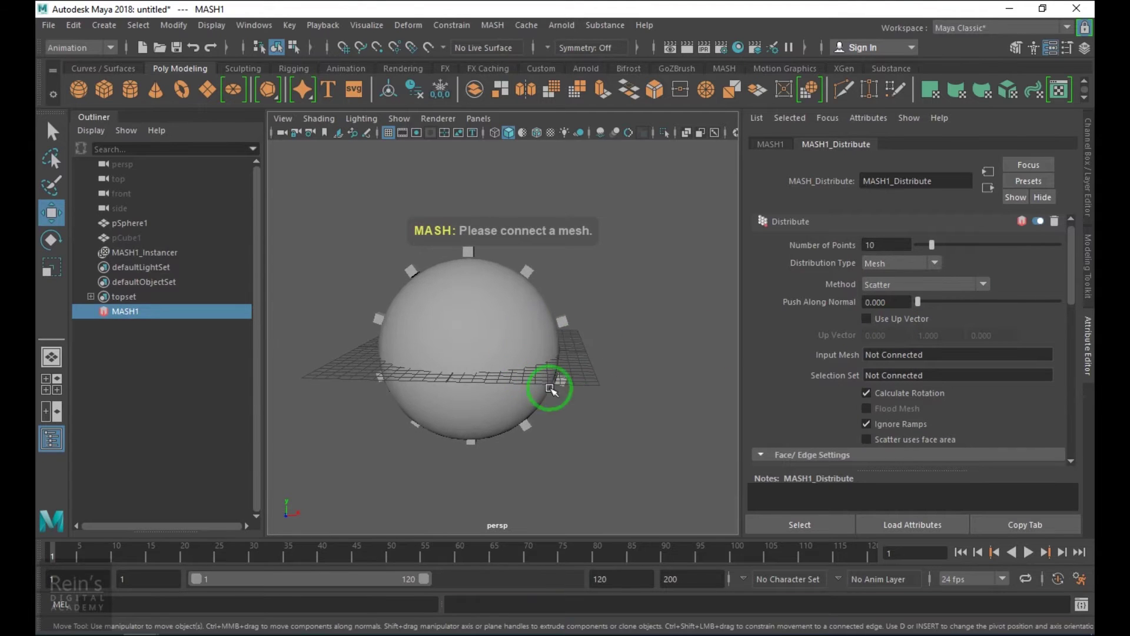
pyautogui.rightClick(886, 377)
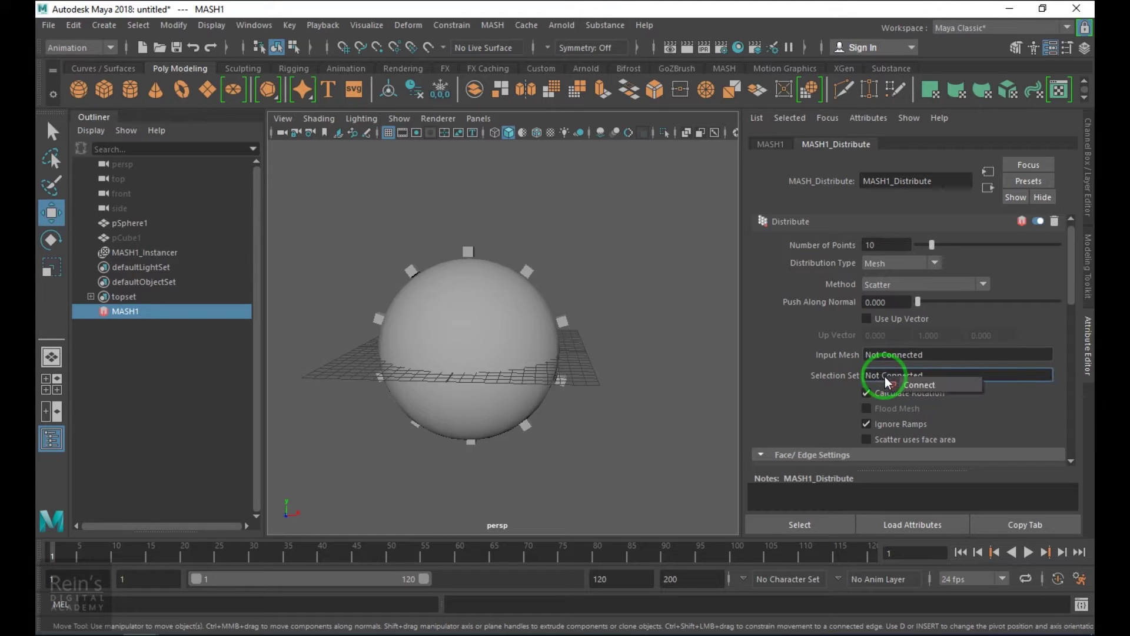
pyautogui.rightClick(897, 355)
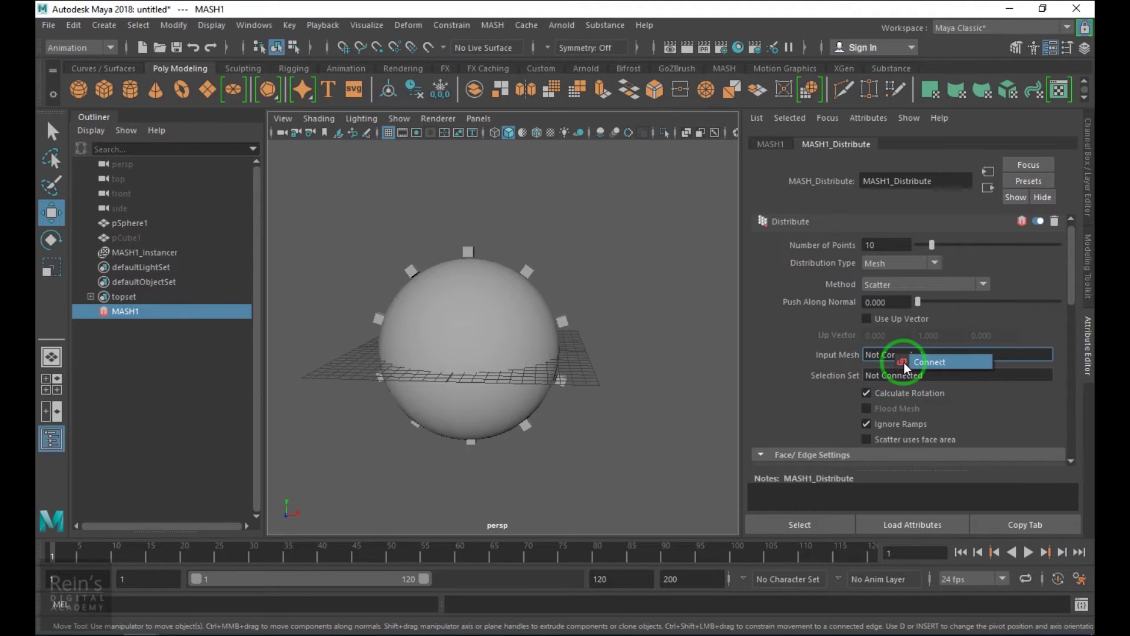
pyautogui.click(904, 362)
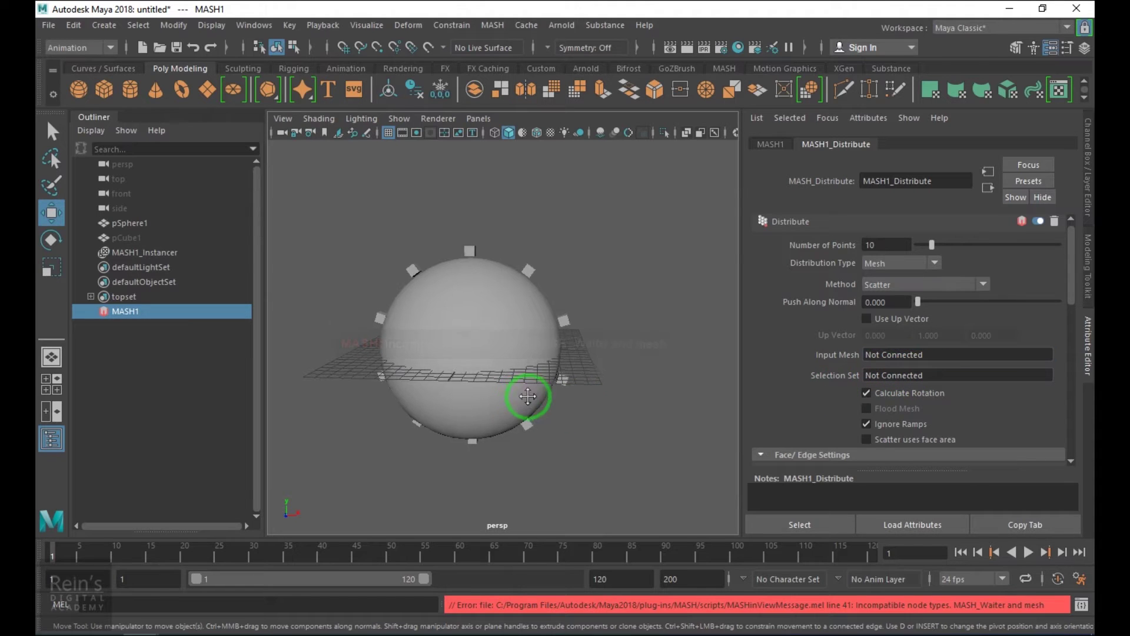
pyautogui.keyDown('alt'); pyautogui.moveTo(528, 396); pyautogui.dragTo(562, 380, button='middle'); pyautogui.keyUp('alt')
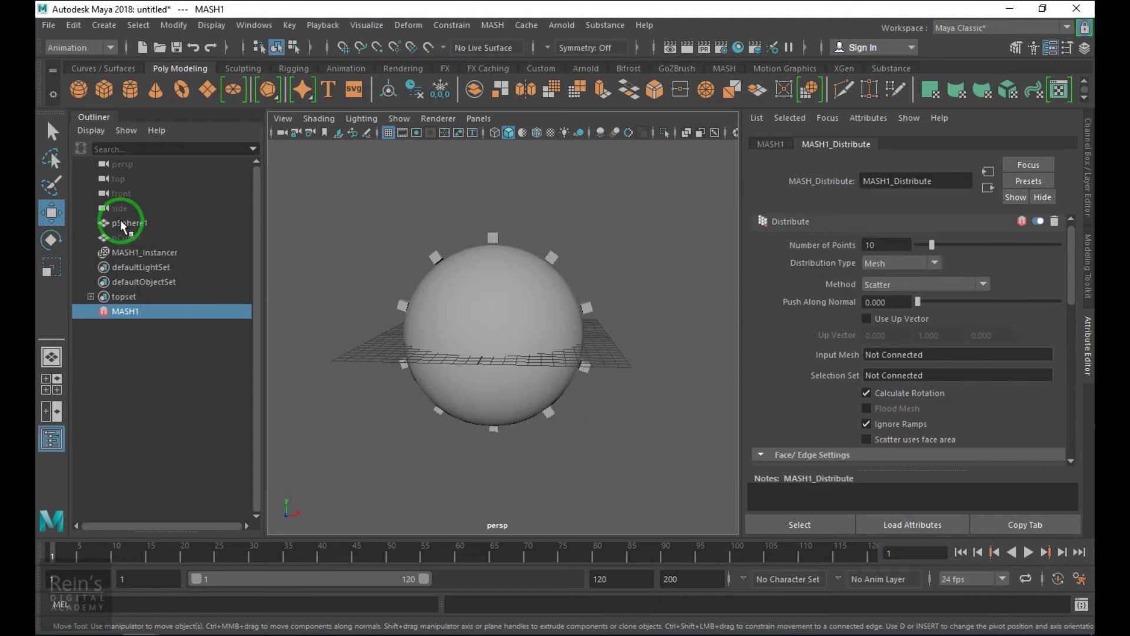
pyautogui.moveTo(123, 226); pyautogui.dragTo(897, 352, button='middle')
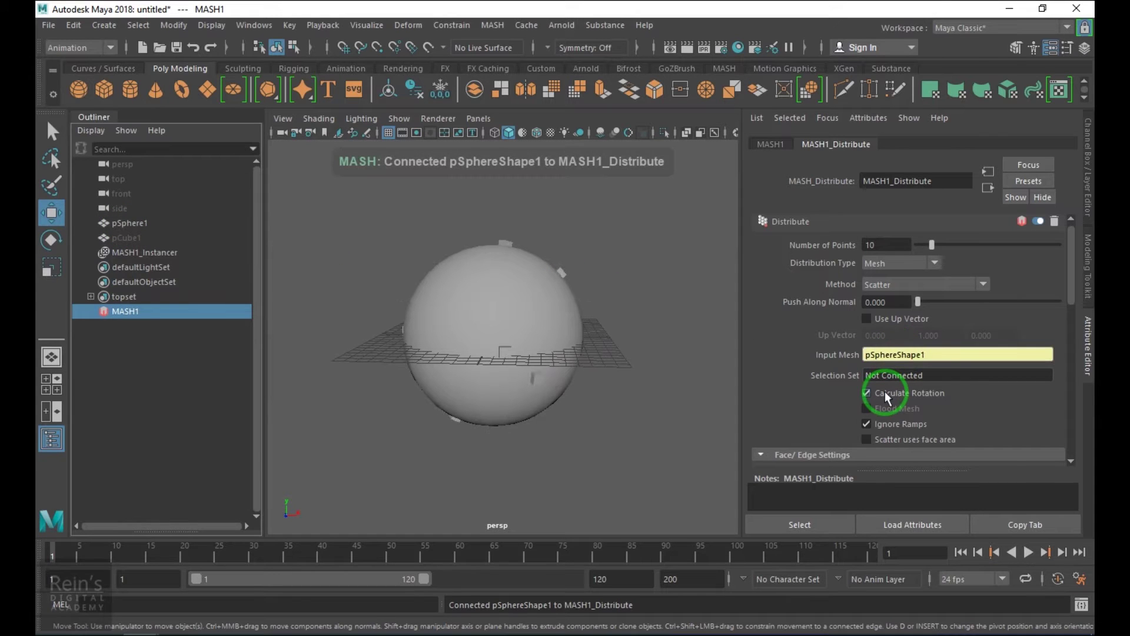
# Connect topset as MASH1_Distribute's Selection Set, switching Method to Component Selection Set.
pyautogui.click(634, 396)
pyautogui.click(99, 316)
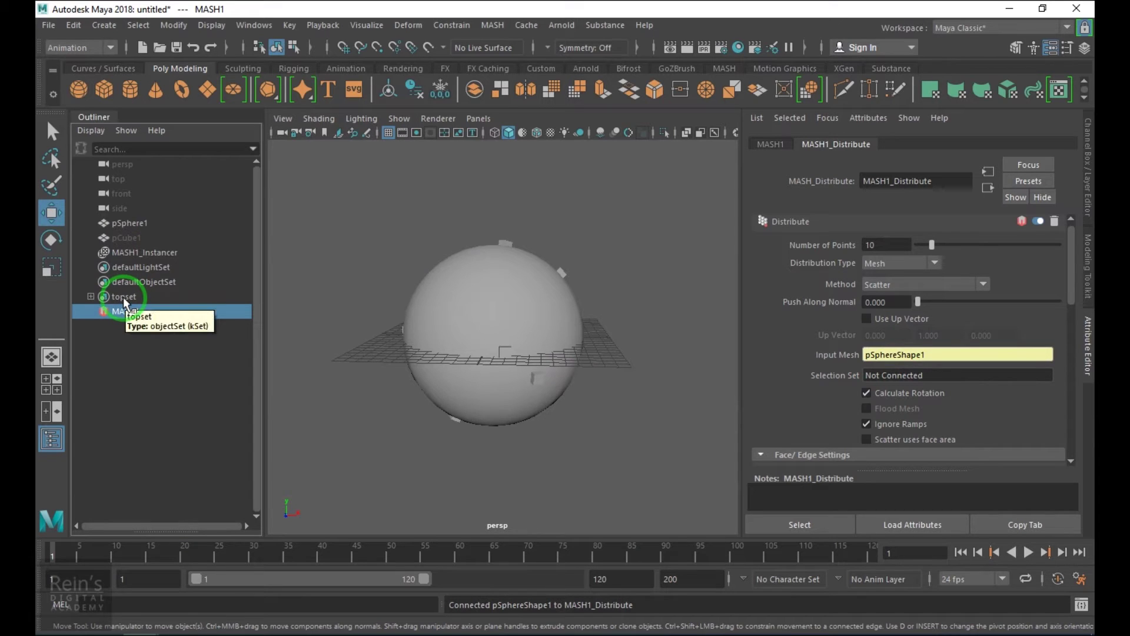
pyautogui.moveTo(124, 301); pyautogui.dragTo(811, 384, button='middle')
pyautogui.moveTo(886, 378); pyautogui.dragTo(886, 376, button='middle')
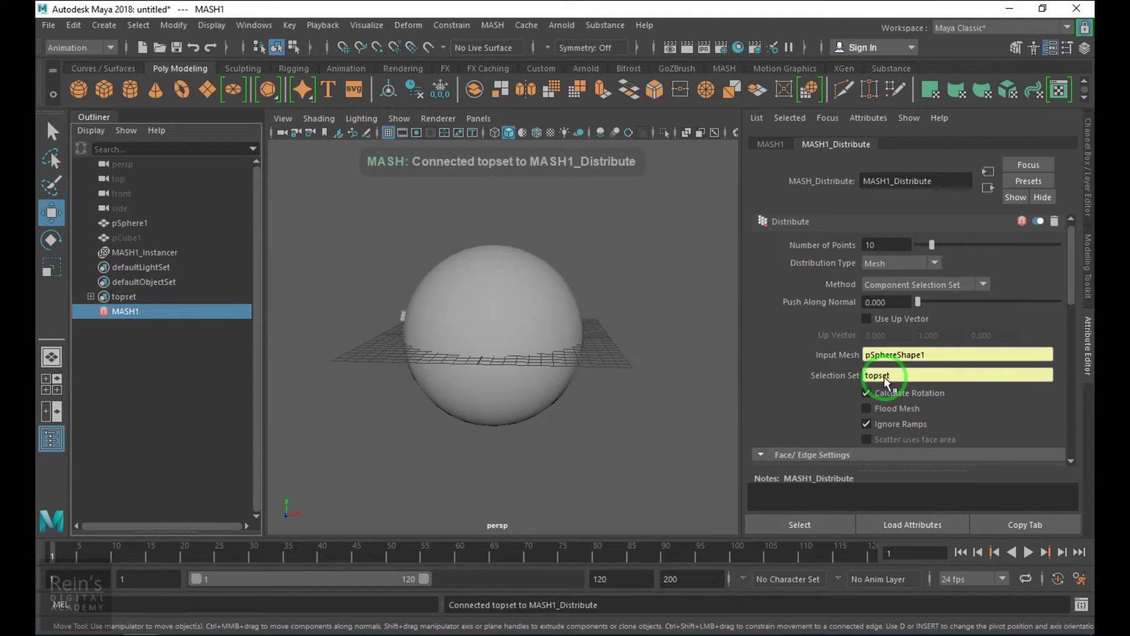
pyautogui.keyDown('alt'); pyautogui.moveTo(545, 386); pyautogui.dragTo(501, 383); pyautogui.keyUp('alt')
pyautogui.scroll(3, 507, 387)
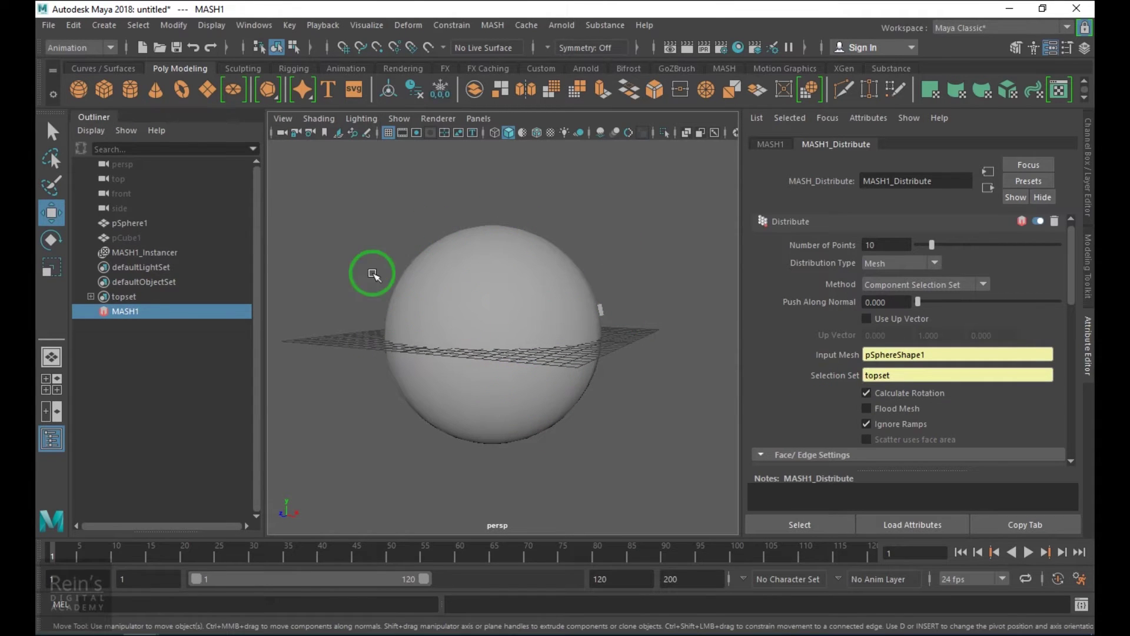
pyautogui.keyDown('alt'); pyautogui.moveTo(474, 335); pyautogui.dragTo(540, 333); pyautogui.keyUp('alt')
pyautogui.scroll(1, 942, 386)
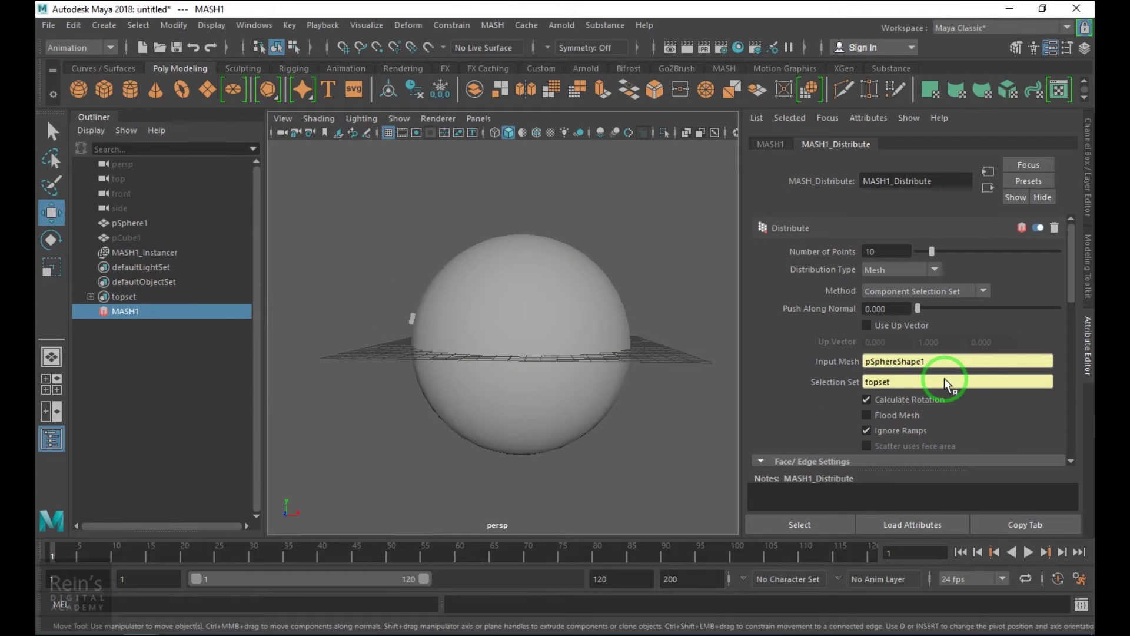
# Try Number of Points values around 24, then leave Flood Mesh enabled to fill topset.
pyautogui.moveTo(932, 251); pyautogui.dragTo(797, 254)
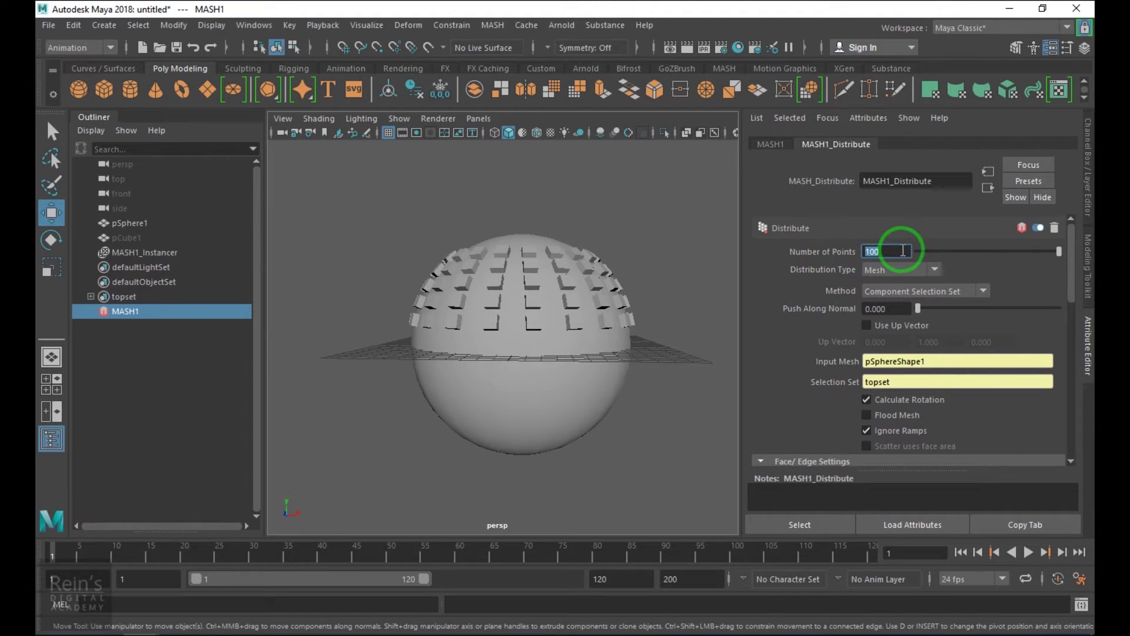
pyautogui.click(898, 416)
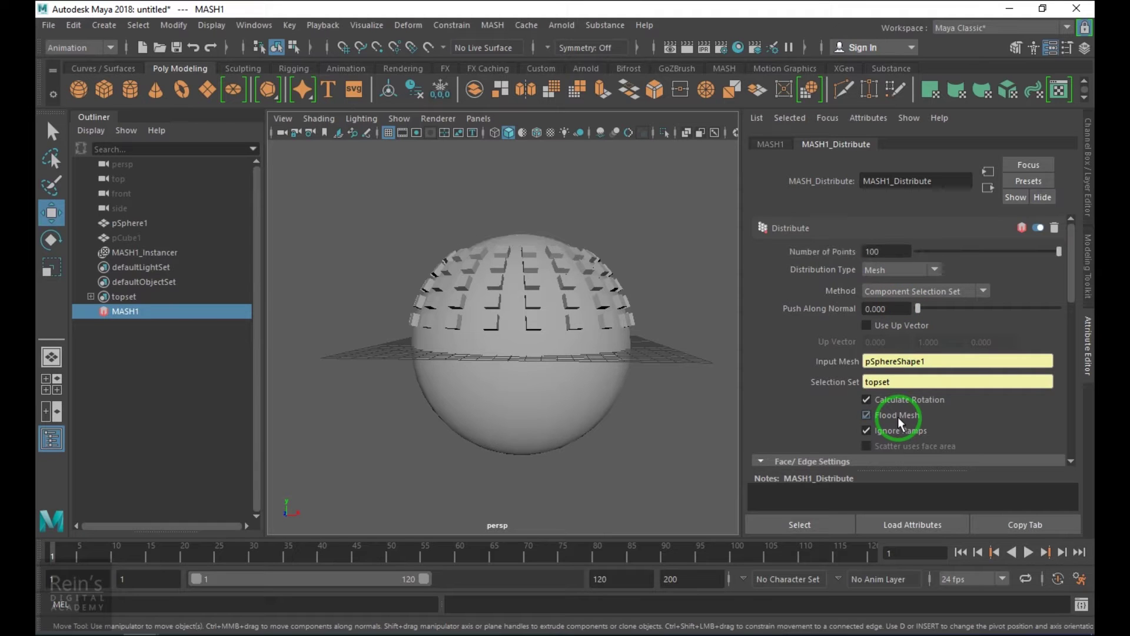
pyautogui.click(899, 416)
pyautogui.moveTo(962, 251); pyautogui.dragTo(952, 251)
pyautogui.click(900, 416)
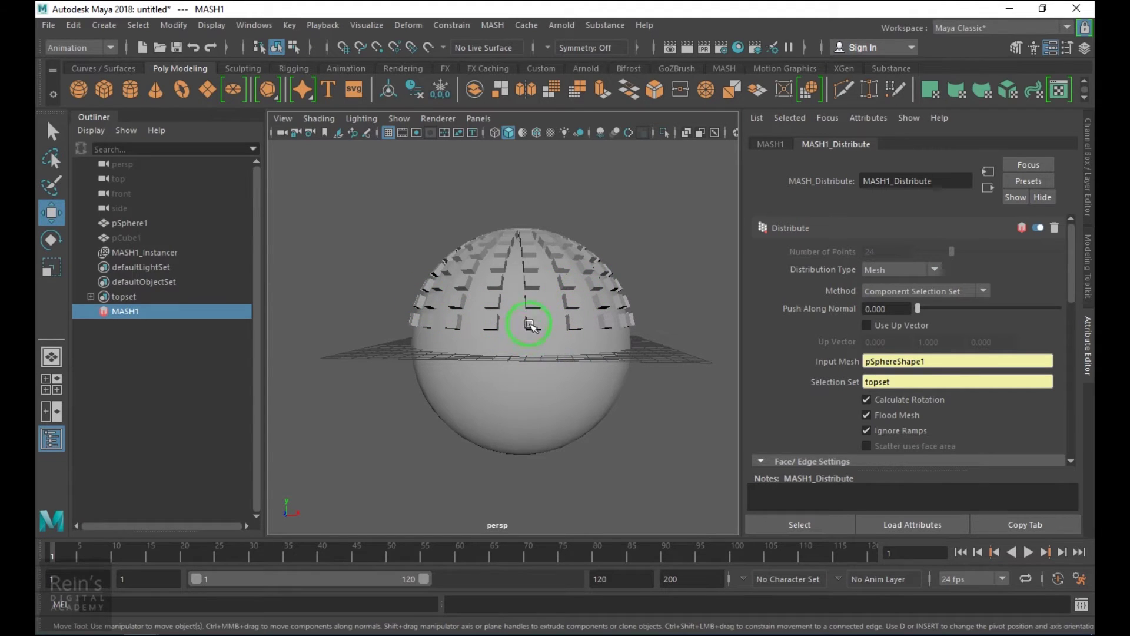
pyautogui.click(899, 416)
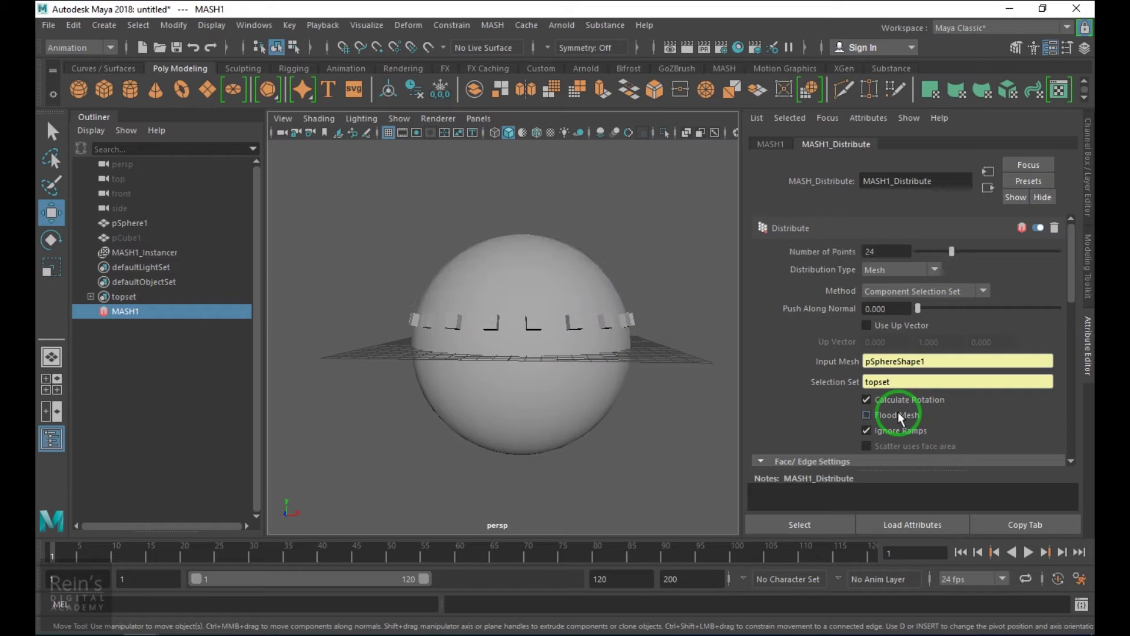
pyautogui.click(898, 415)
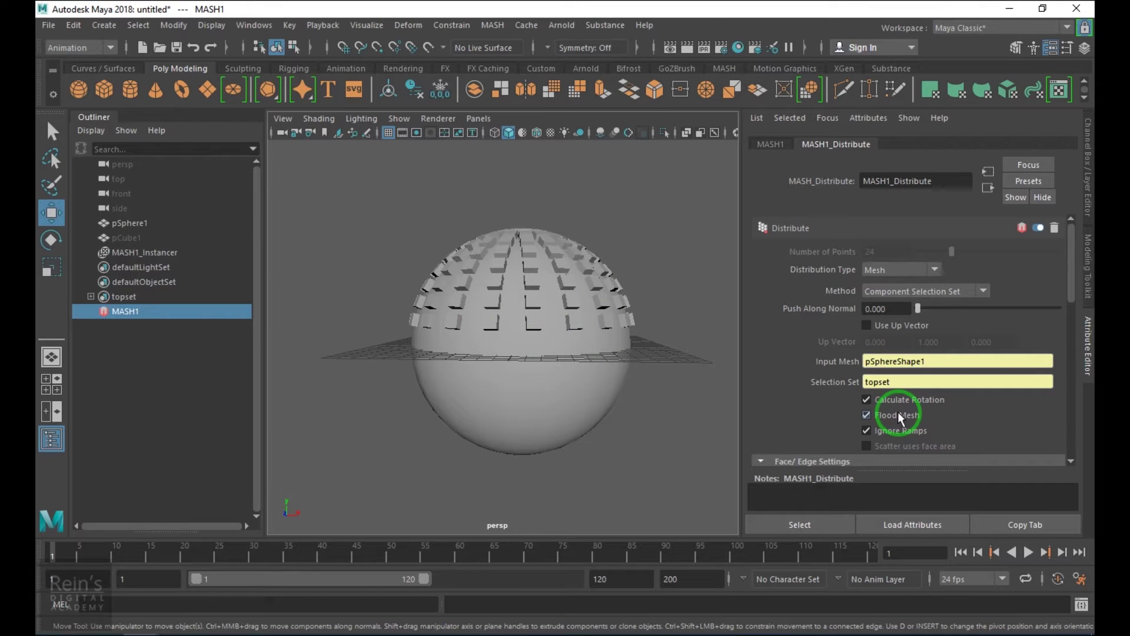
# Switch the distribution method to Scatter and reselect MASH1.
pyautogui.click(930, 290)
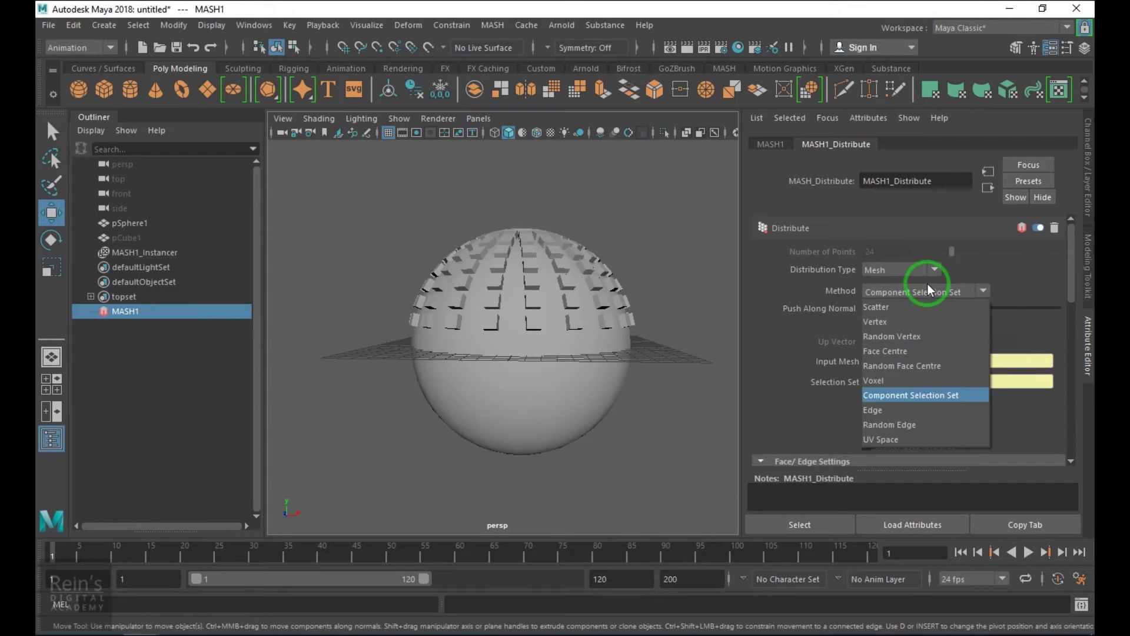
pyautogui.click(929, 305)
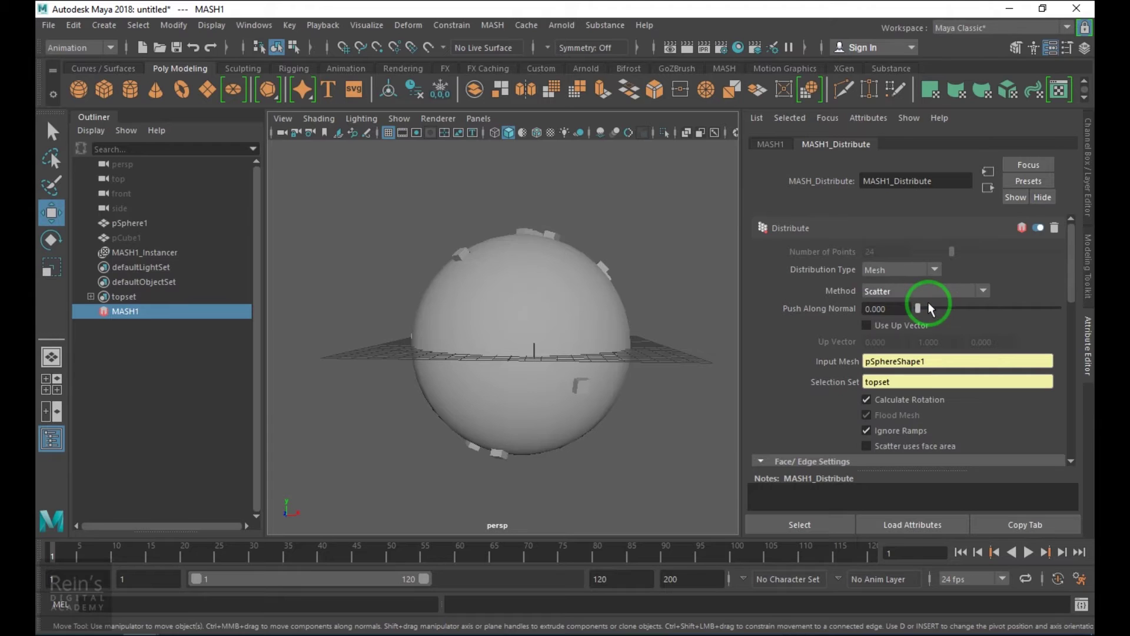
pyautogui.moveTo(535, 349)
pyautogui.keyDown('alt'); pyautogui.mouseDown()
pyautogui.moveTo(512, 356)
pyautogui.moveTo(531, 344)
pyautogui.mouseUp(); pyautogui.keyUp('alt')
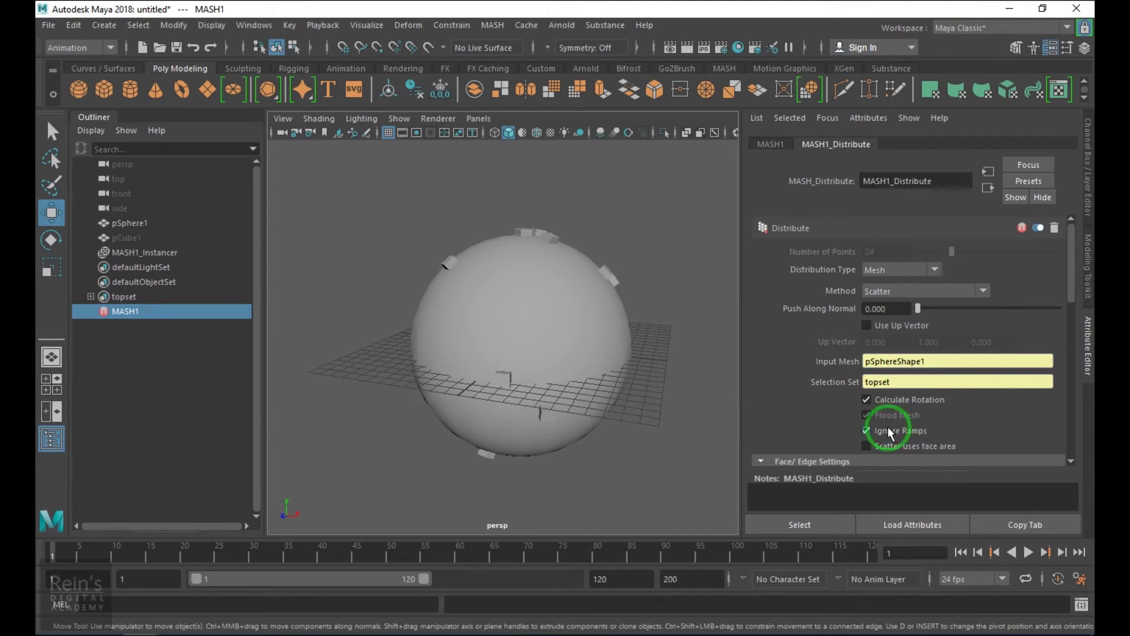
pyautogui.keyDown('alt'); pyautogui.moveTo(511, 377); pyautogui.dragTo(468, 350); pyautogui.keyUp('alt')
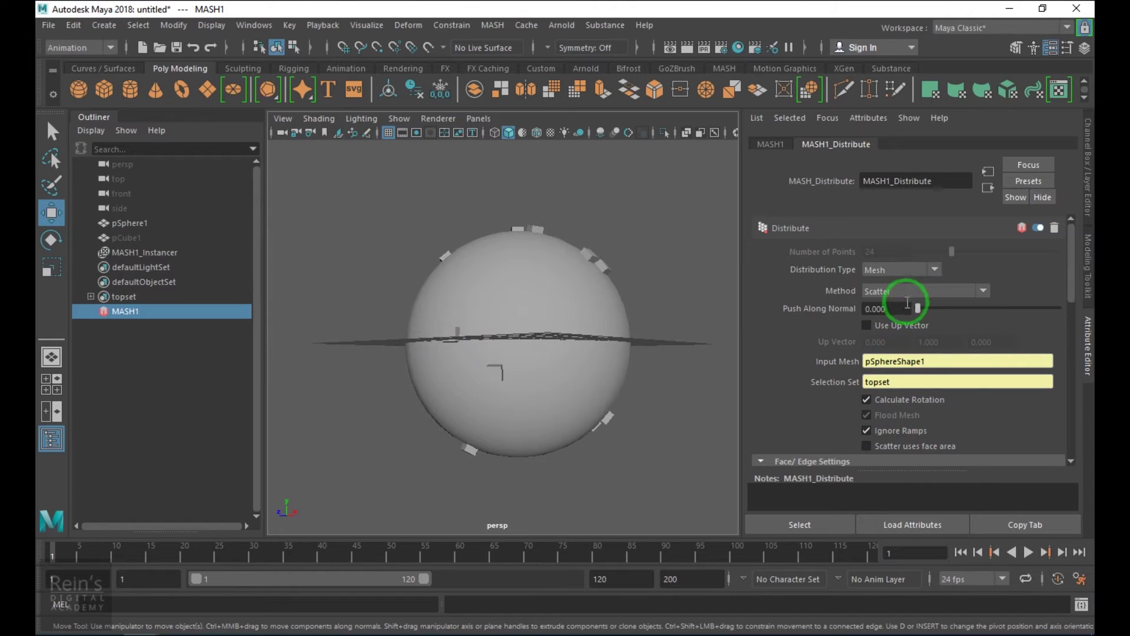
pyautogui.keyDown('alt'); pyautogui.moveTo(517, 250); pyautogui.dragTo(596, 357); pyautogui.keyUp('alt')
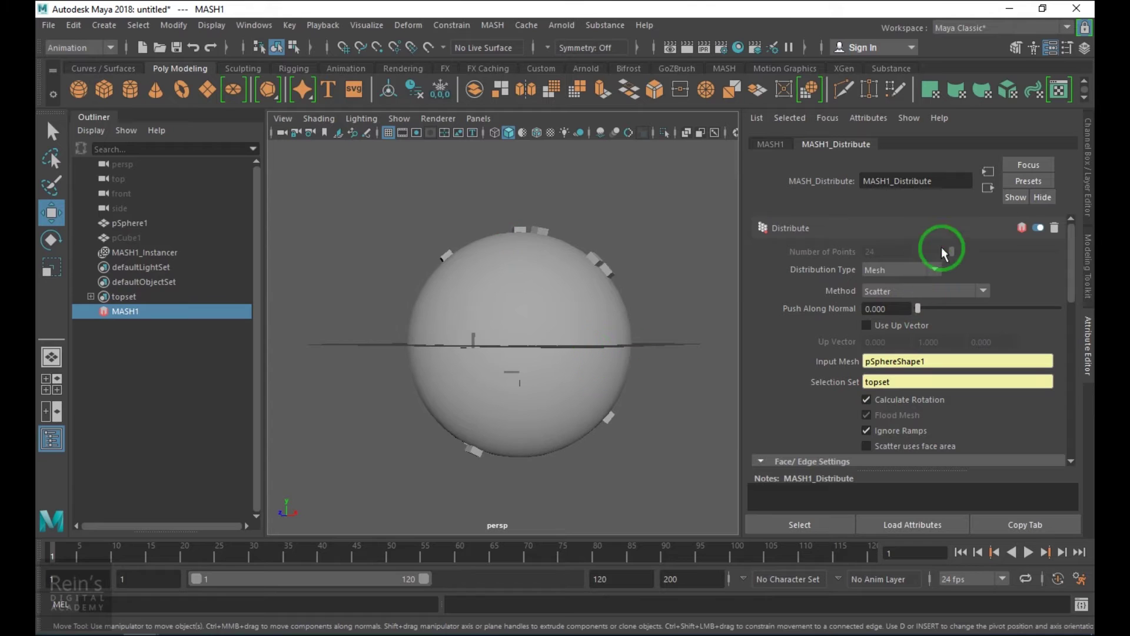
pyautogui.click(583, 466)
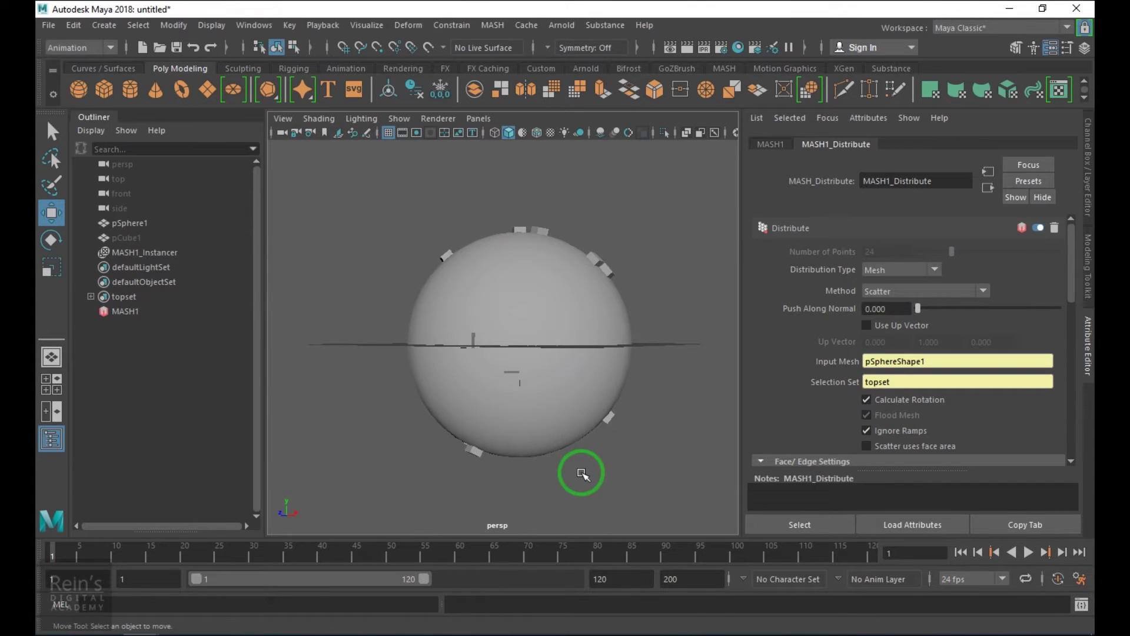
pyautogui.click(150, 316)
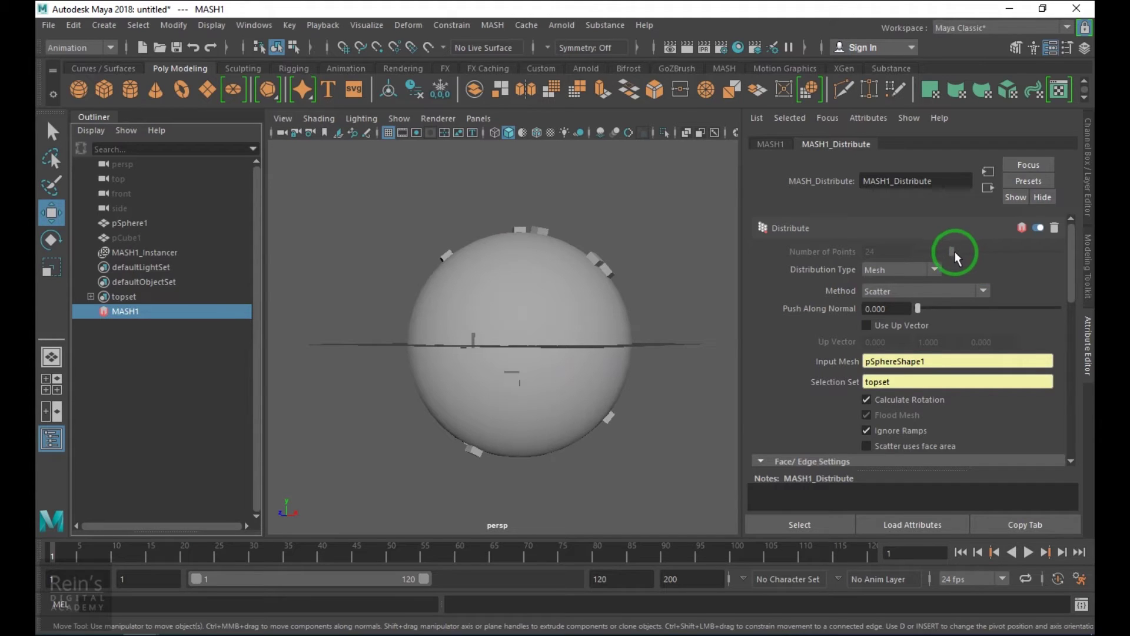
# Try the Vertex method, uncheck Flood Mesh, and return to Scatter.
pyautogui.click(926, 290)
pyautogui.click(922, 320)
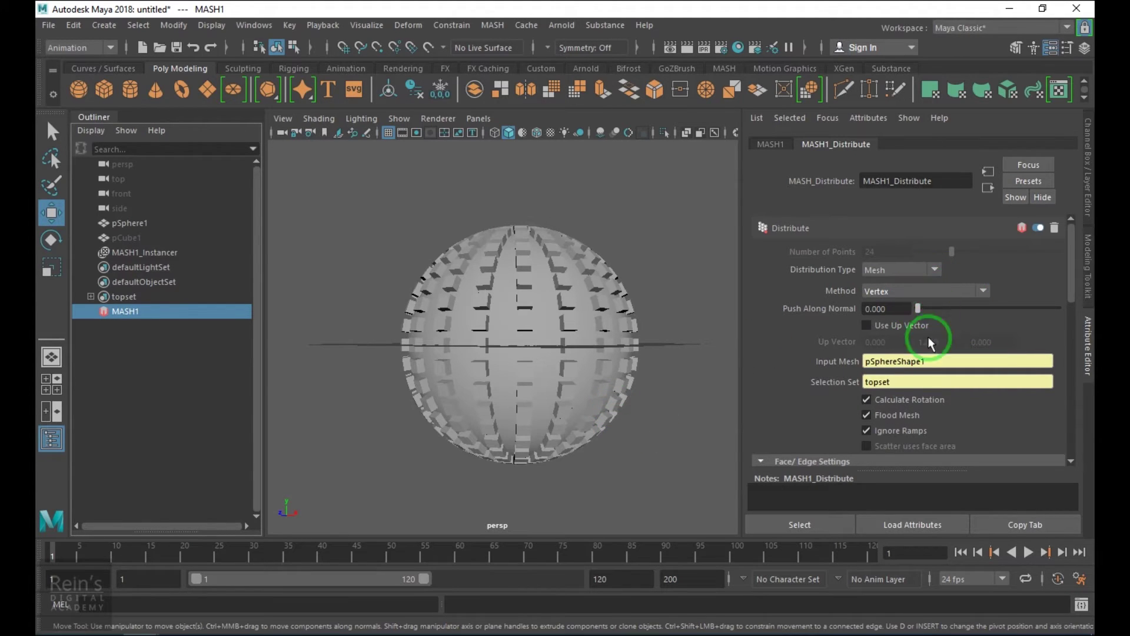
pyautogui.click(866, 414)
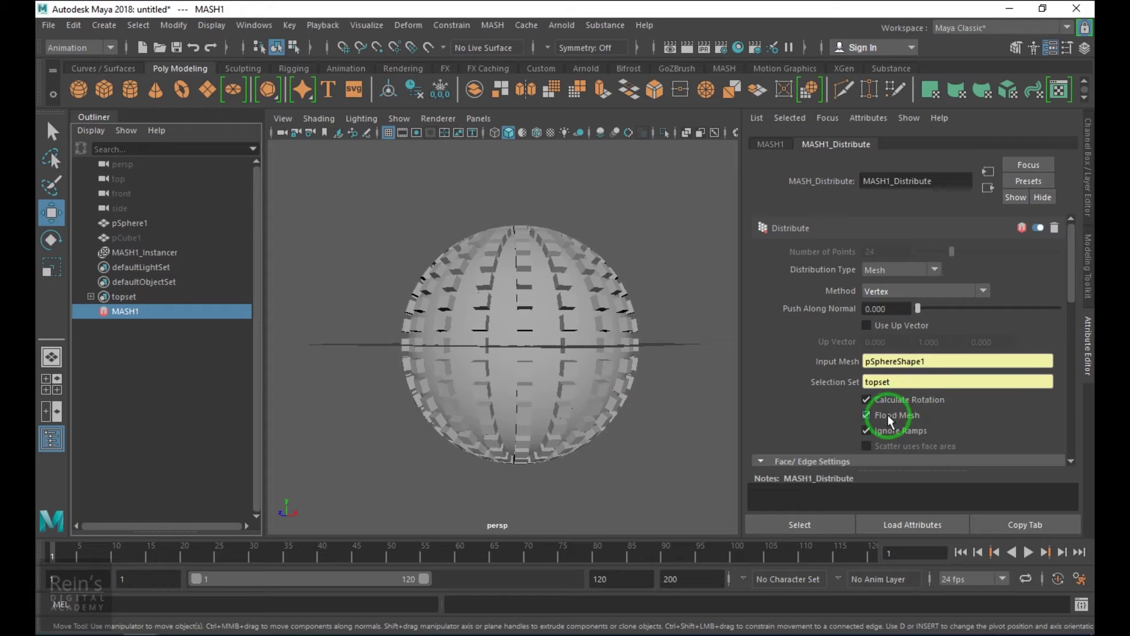
pyautogui.click(925, 290)
pyautogui.click(921, 289)
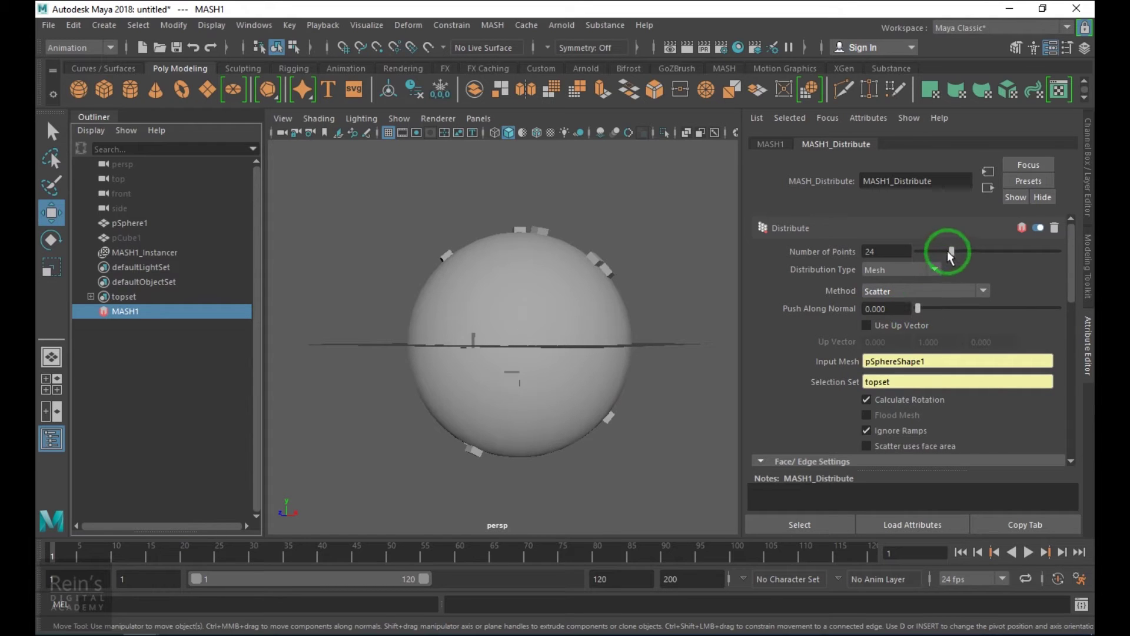
# Set Number of Points to 250.
pyautogui.moveTo(948, 251); pyautogui.dragTo(1077, 257)
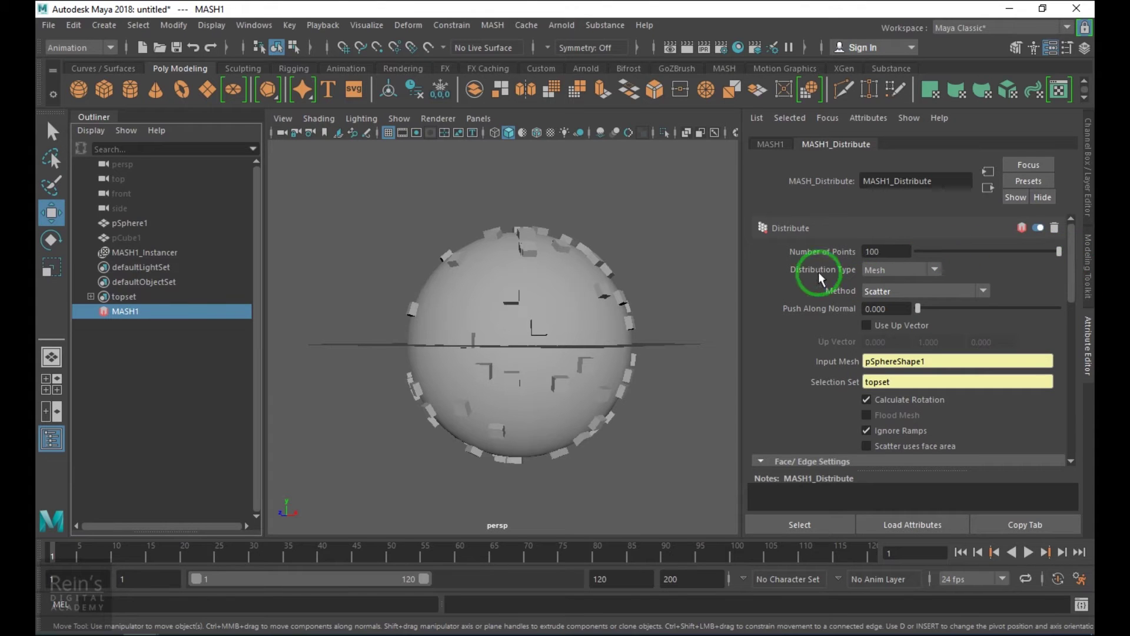
pyautogui.doubleClick(874, 251)
pyautogui.write('250')
pyautogui.press('Return')
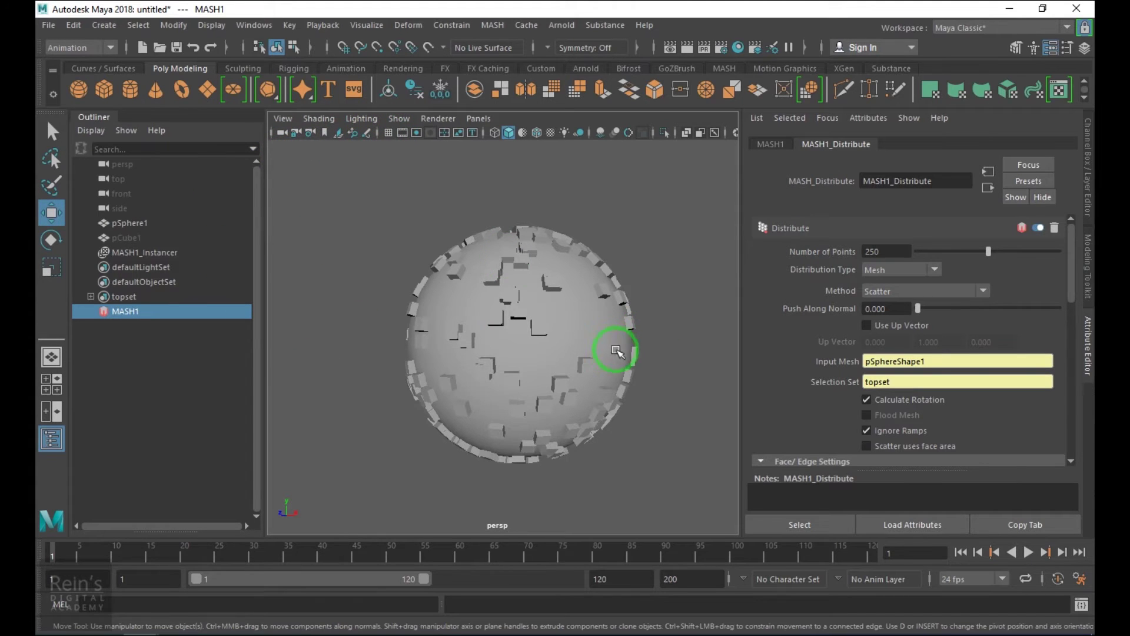
pyautogui.click(588, 344)
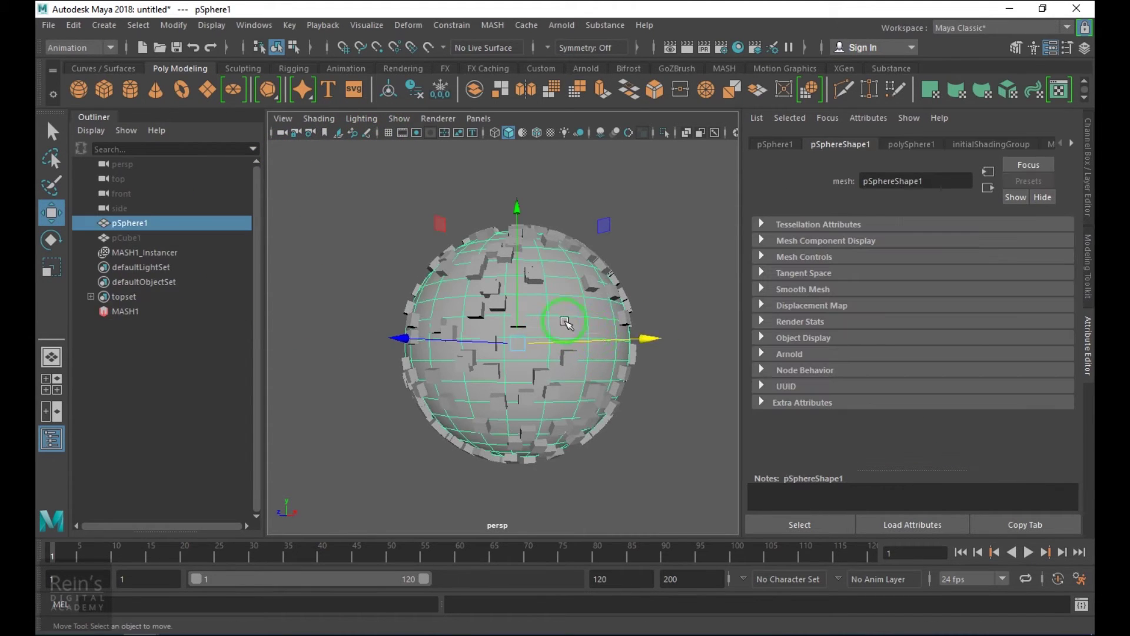
# Soft-select the sphere's top vertices and pull them up into an egg shape.
pyautogui.press('F9')
pyautogui.moveTo(588, 232); pyautogui.dragTo(639, 300)
pyautogui.moveTo(581, 346); pyautogui.dragTo(689, 383)
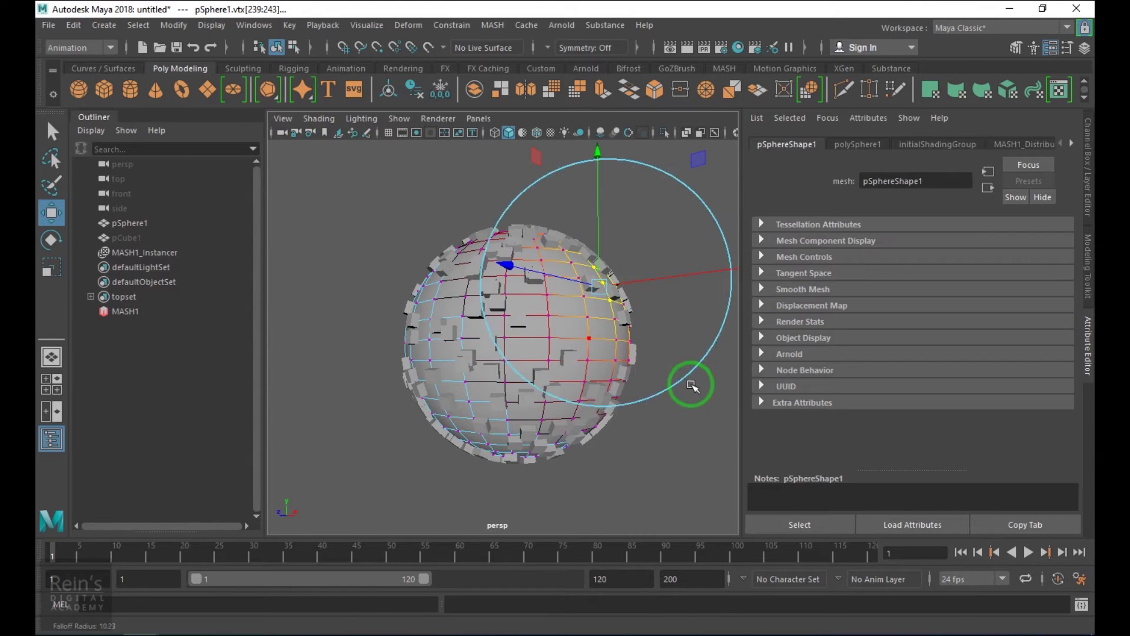
pyautogui.moveTo(602, 285); pyautogui.dragTo(639, 248)
pyautogui.press('F8')
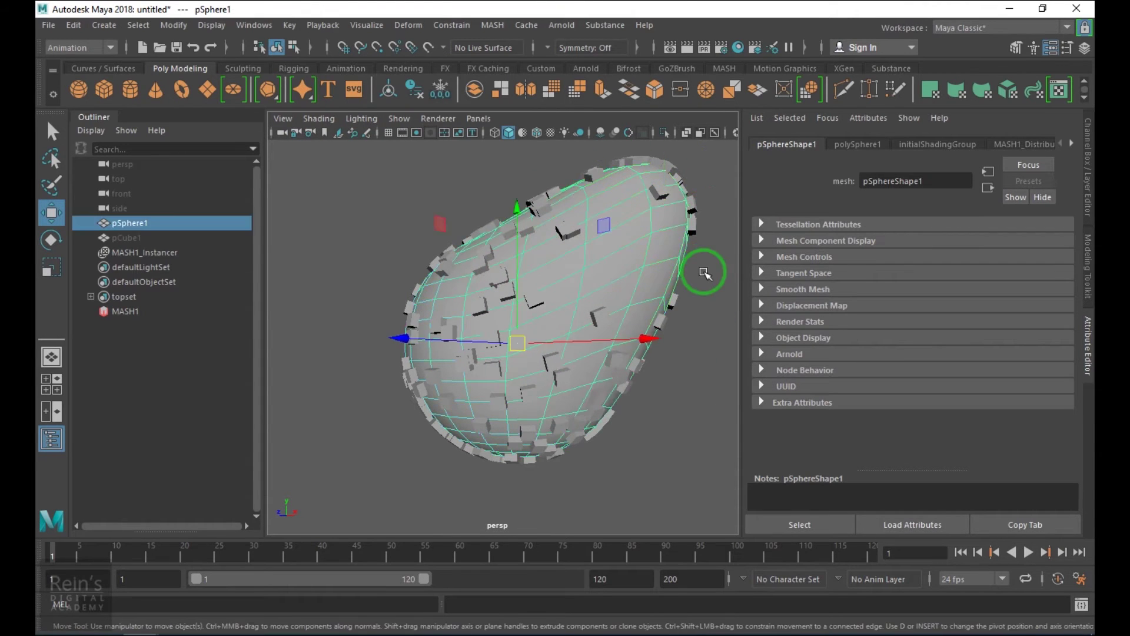
pyautogui.click(651, 303)
# Reselect MASH1 and raise Number of Points to 500.
pyautogui.keyDown('alt'); pyautogui.moveTo(651, 302); pyautogui.dragTo(585, 343); pyautogui.keyUp('alt')
pyautogui.scroll(4, 584, 344)
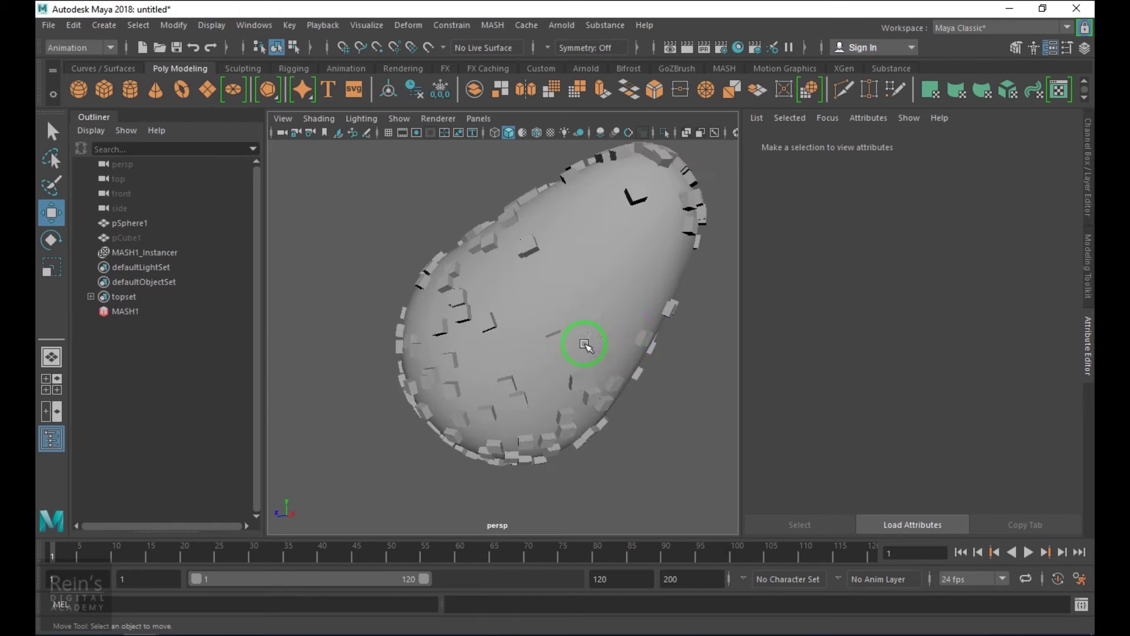
pyautogui.click(148, 312)
pyautogui.moveTo(988, 252); pyautogui.dragTo(1066, 252)
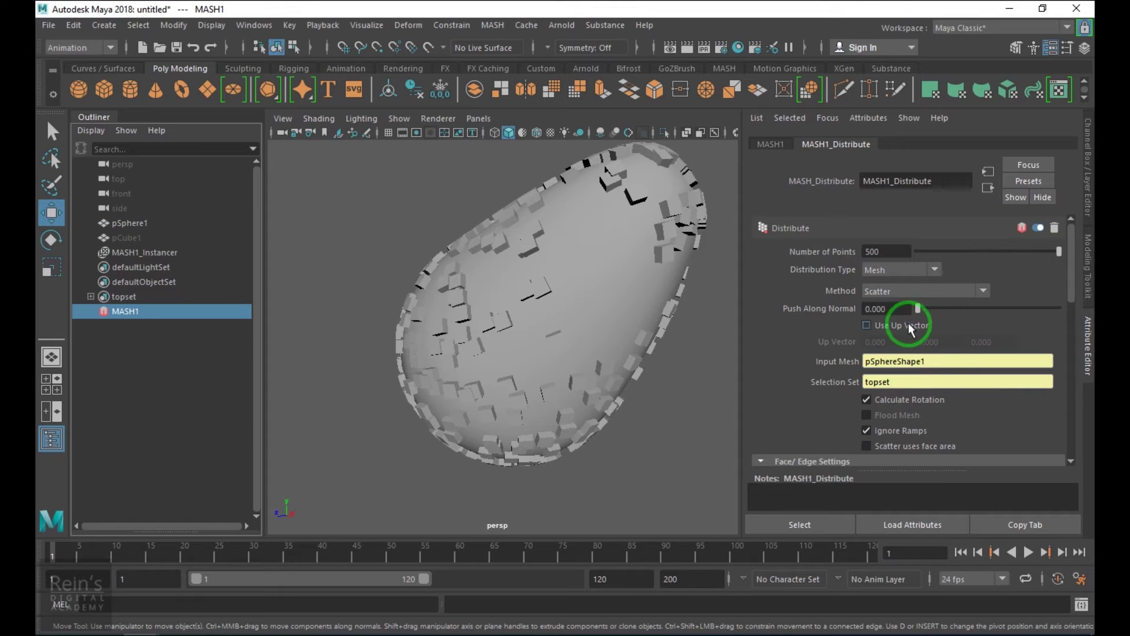
# Test the Push Along Normal slider, then set it back to 0.
pyautogui.scroll(-4, 615, 328)
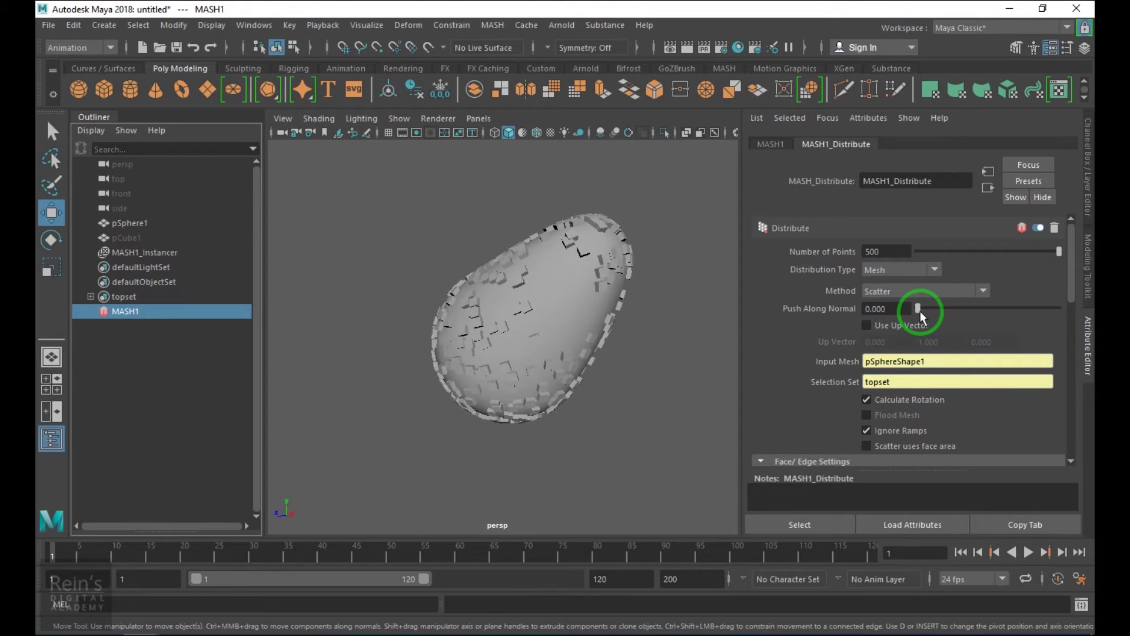
pyautogui.moveTo(921, 310); pyautogui.dragTo(1090, 331)
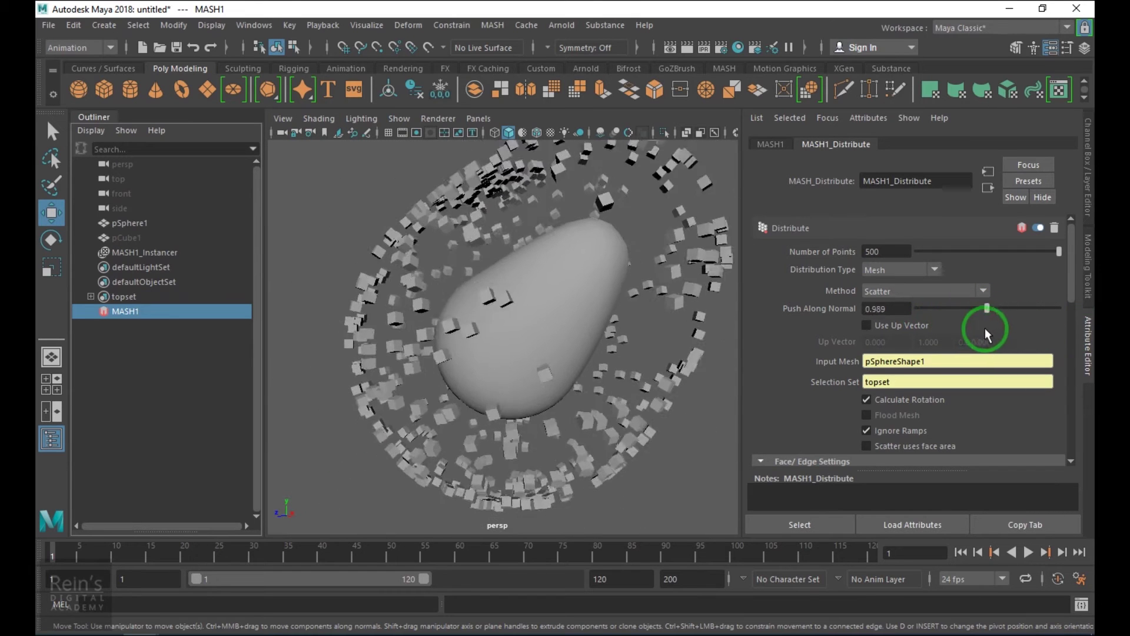
pyautogui.moveTo(984, 327); pyautogui.dragTo(916, 312)
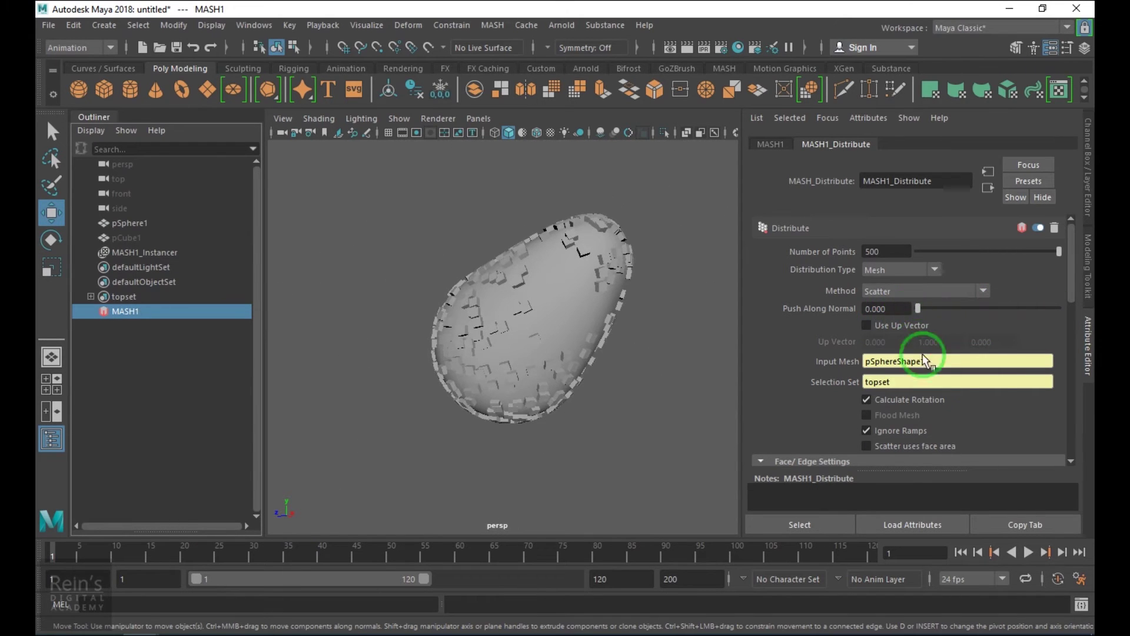
# Toggle Calculate Rotation off and back on, inspecting the cube orientation.
pyautogui.scroll(-2, 931, 418)
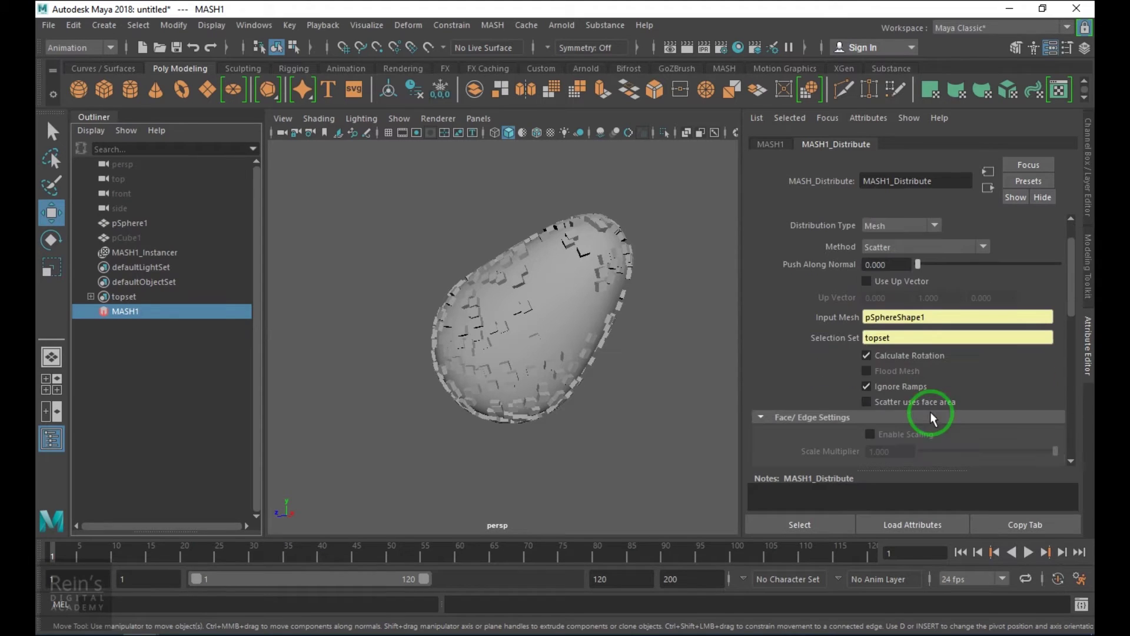
pyautogui.click(924, 357)
pyautogui.keyDown('alt'); pyautogui.moveTo(722, 353); pyautogui.dragTo(454, 314, button='right'); pyautogui.keyUp('alt')
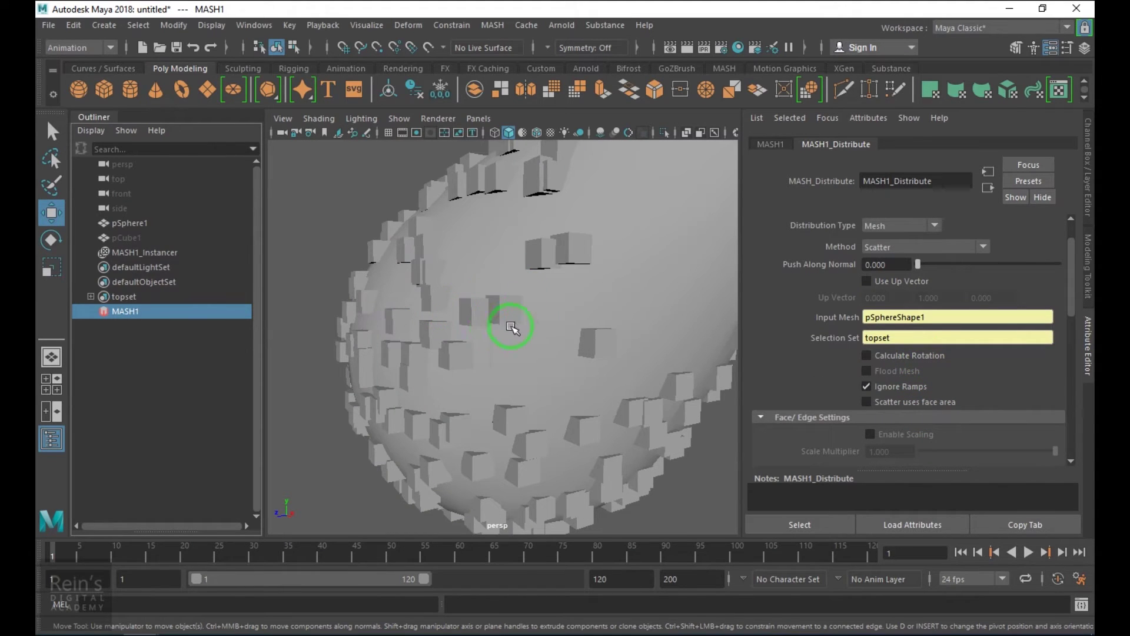
pyautogui.click(917, 354)
pyautogui.click(918, 354)
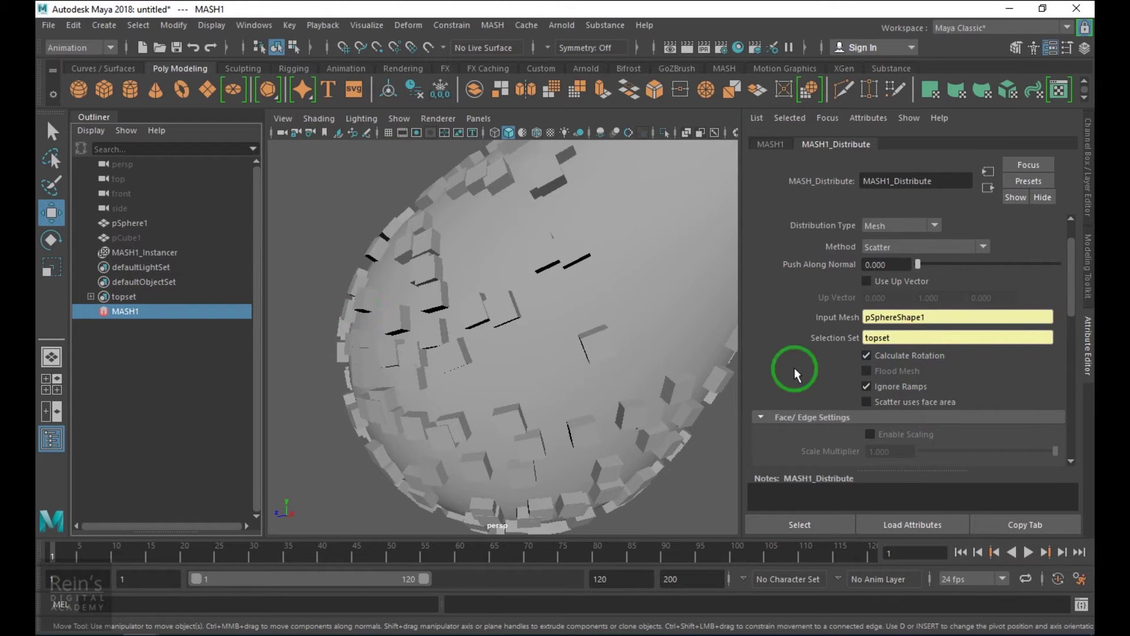
pyautogui.keyDown('alt'); pyautogui.moveTo(365, 303); pyautogui.dragTo(806, 321); pyautogui.keyUp('alt')
# Enable Use Up Vector, set the Up Vector to 0, 1, 0, then switch it off.
pyautogui.click(867, 281)
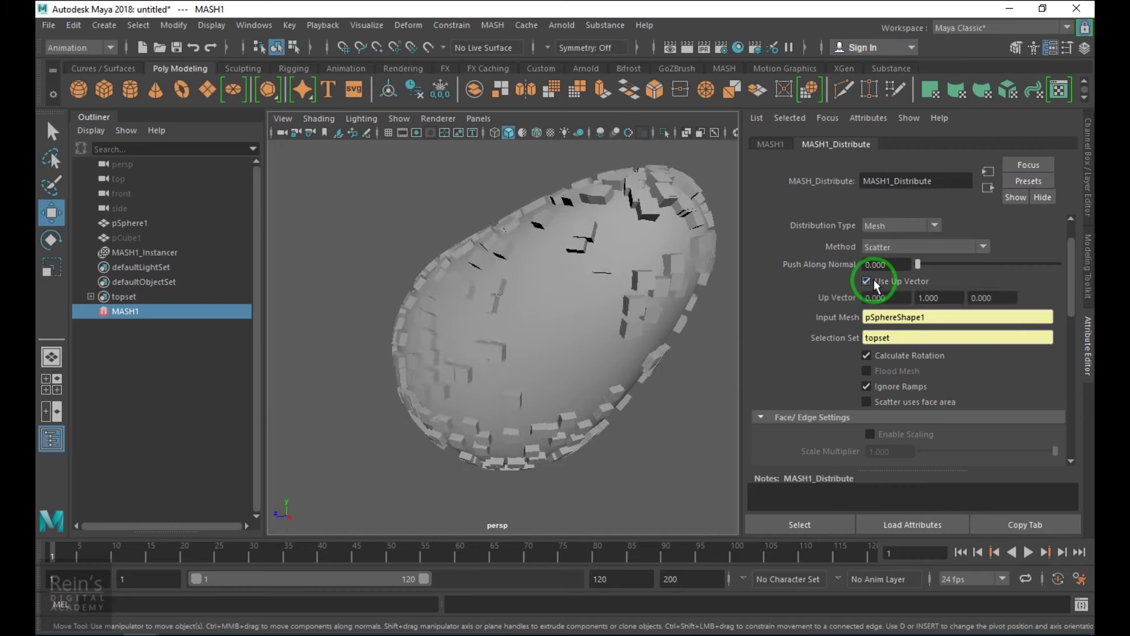
pyautogui.keyDown('alt'); pyautogui.moveTo(588, 328); pyautogui.dragTo(581, 345); pyautogui.keyUp('alt')
pyautogui.doubleClick(886, 297)
pyautogui.write('1')
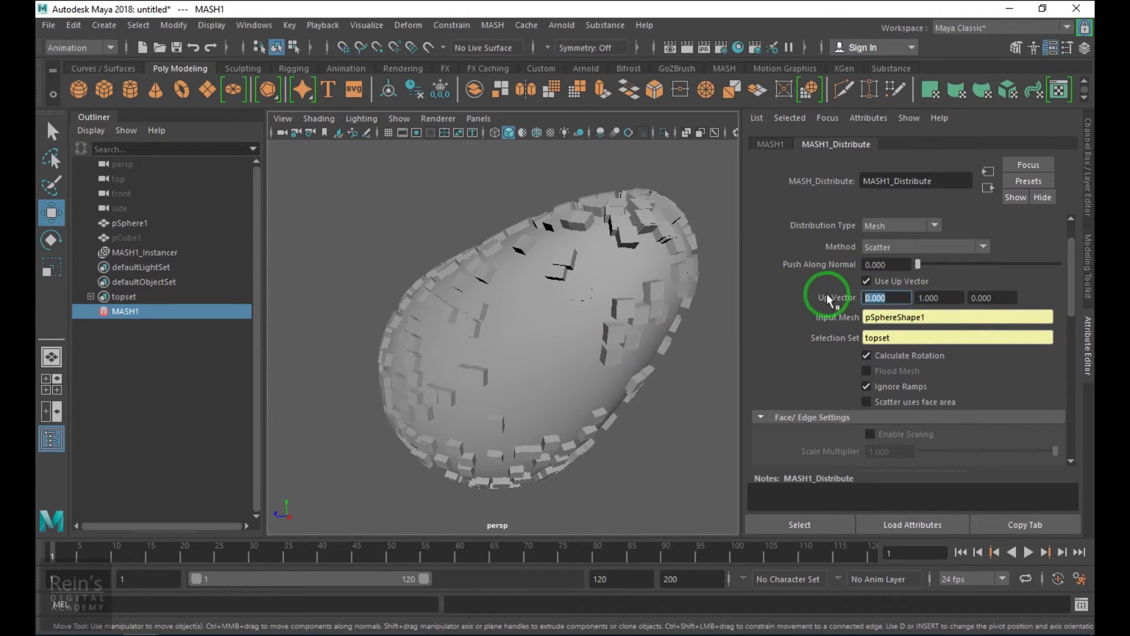
pyautogui.doubleClick(939, 297)
pyautogui.write('0')
pyautogui.press('Return')
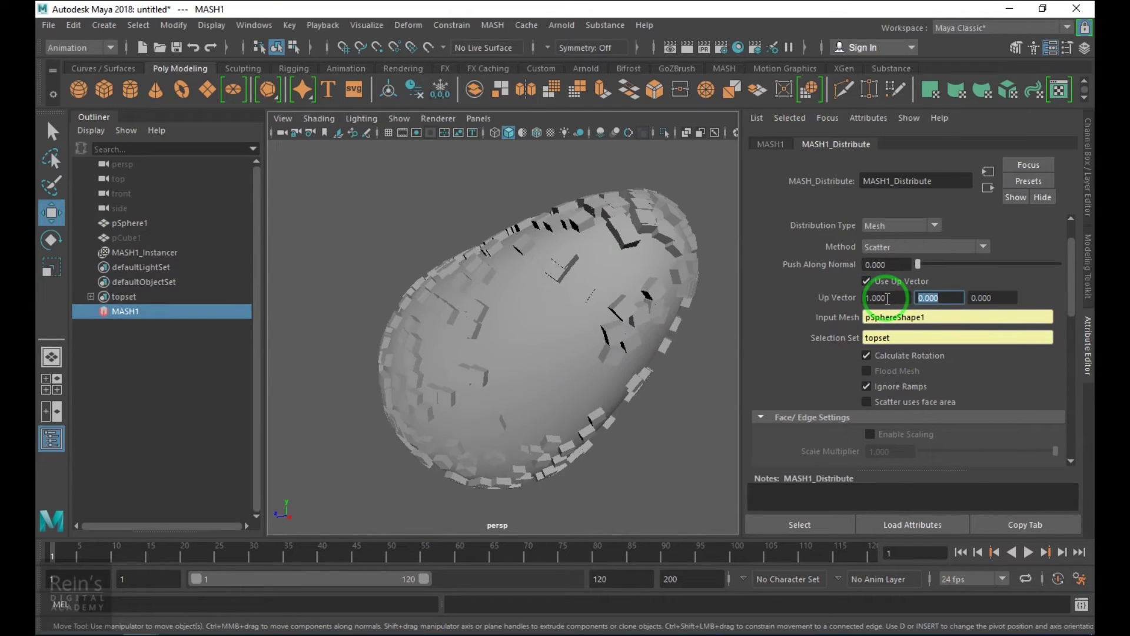
pyautogui.doubleClick(887, 297)
pyautogui.write('0')
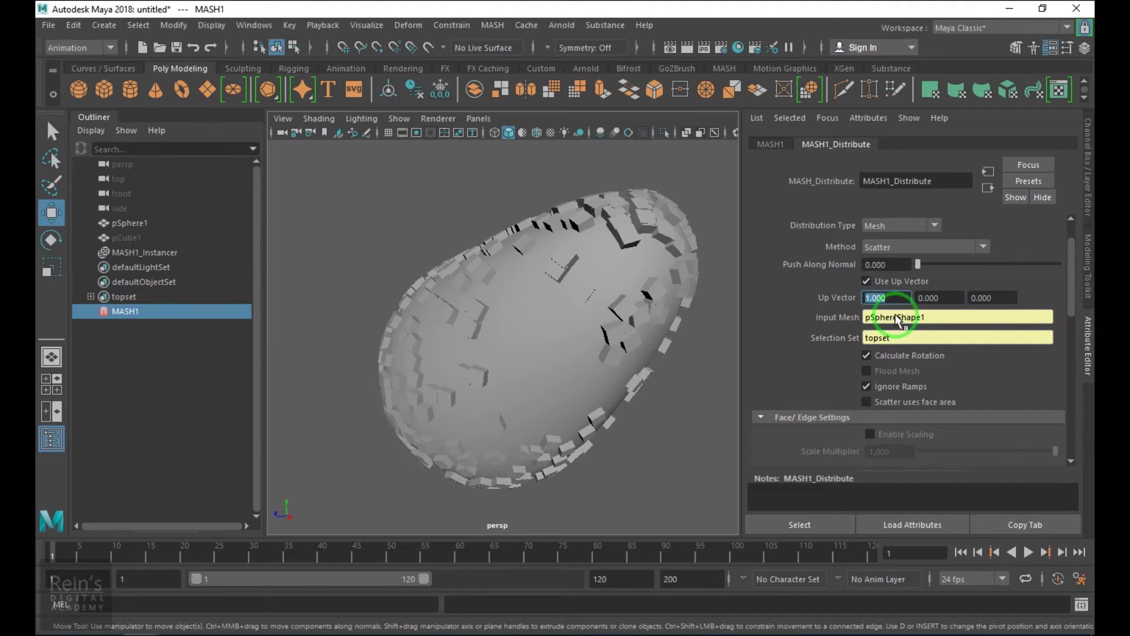
pyautogui.doubleClick(939, 297)
pyautogui.write('1')
pyautogui.press('Return')
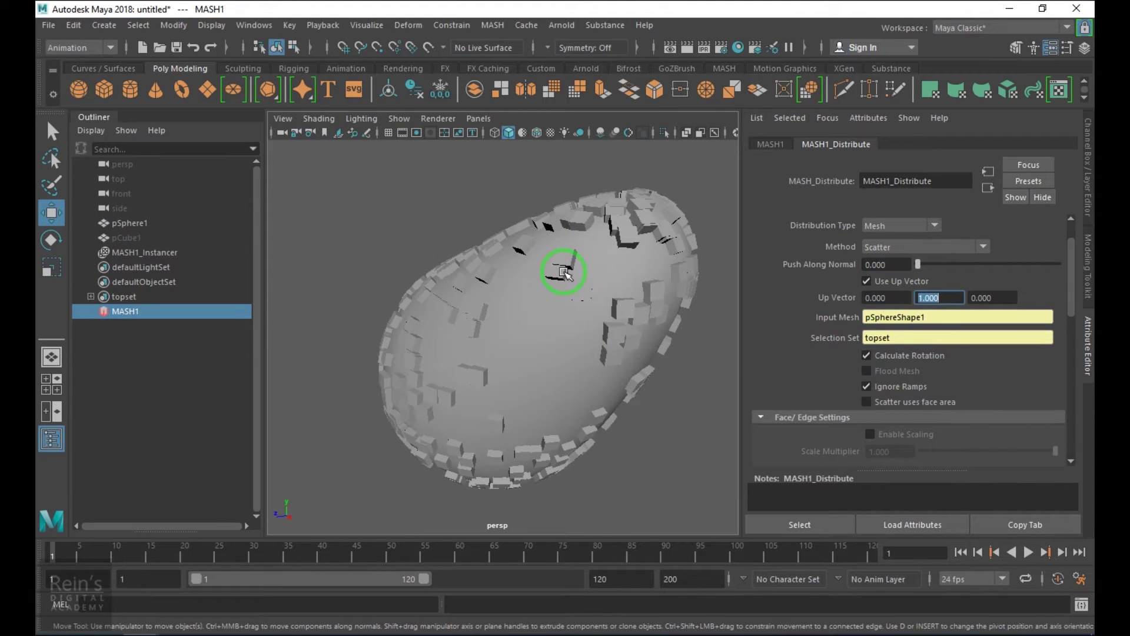
pyautogui.click(892, 281)
# Toggle Use Up Vector on and off to compare, leaving it unchecked.
pyautogui.click(892, 280)
pyautogui.click(892, 280)
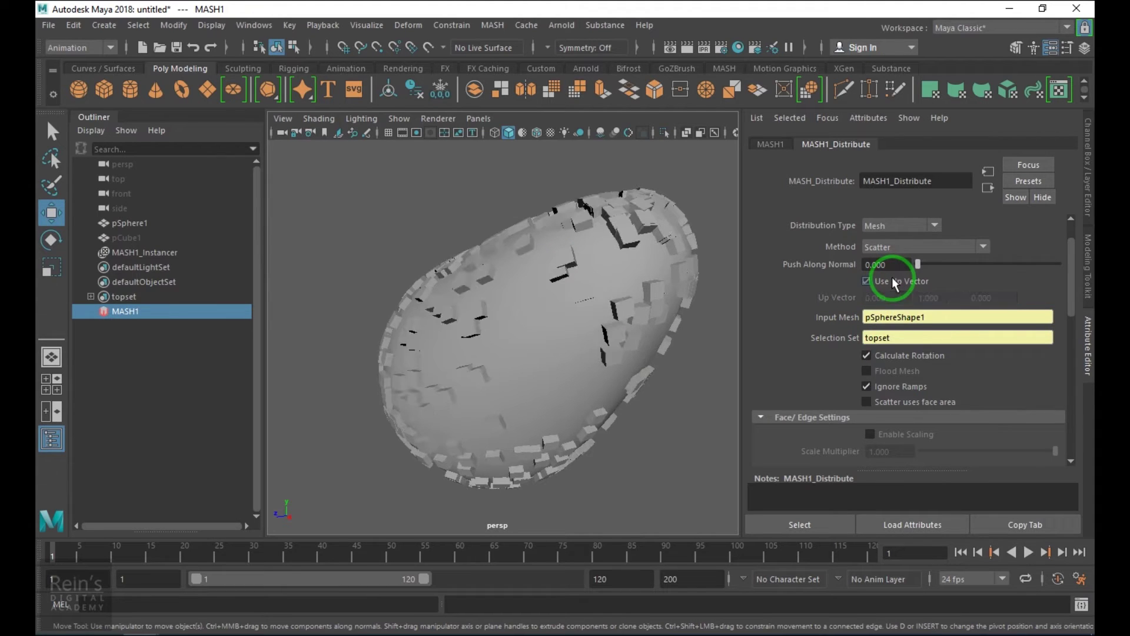
pyautogui.click(892, 279)
pyautogui.click(892, 281)
pyautogui.click(892, 282)
pyautogui.click(892, 282)
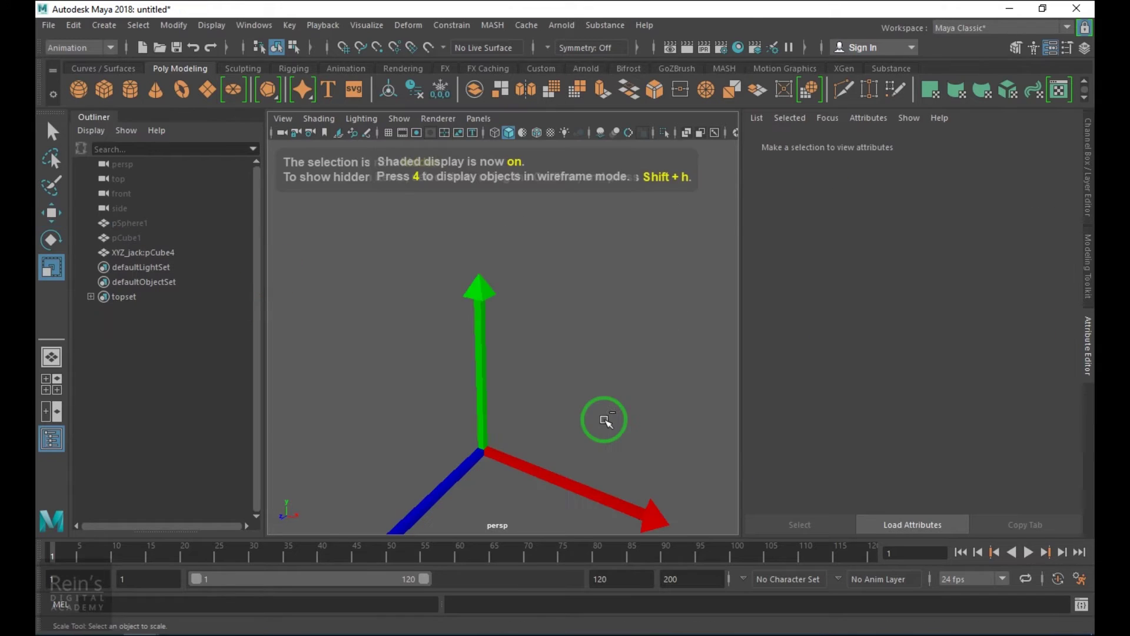
# Unhide the egg-shaped pSphere1 and select XYZ_jack:pCube4 in the Outliner.
pyautogui.moveTo(604, 419)
pyautogui.keyDown('alt'); pyautogui.mouseDown(button='right')
pyautogui.moveTo(575, 378)
pyautogui.moveTo(609, 438)
pyautogui.mouseUp(button='right'); pyautogui.keyUp('alt')
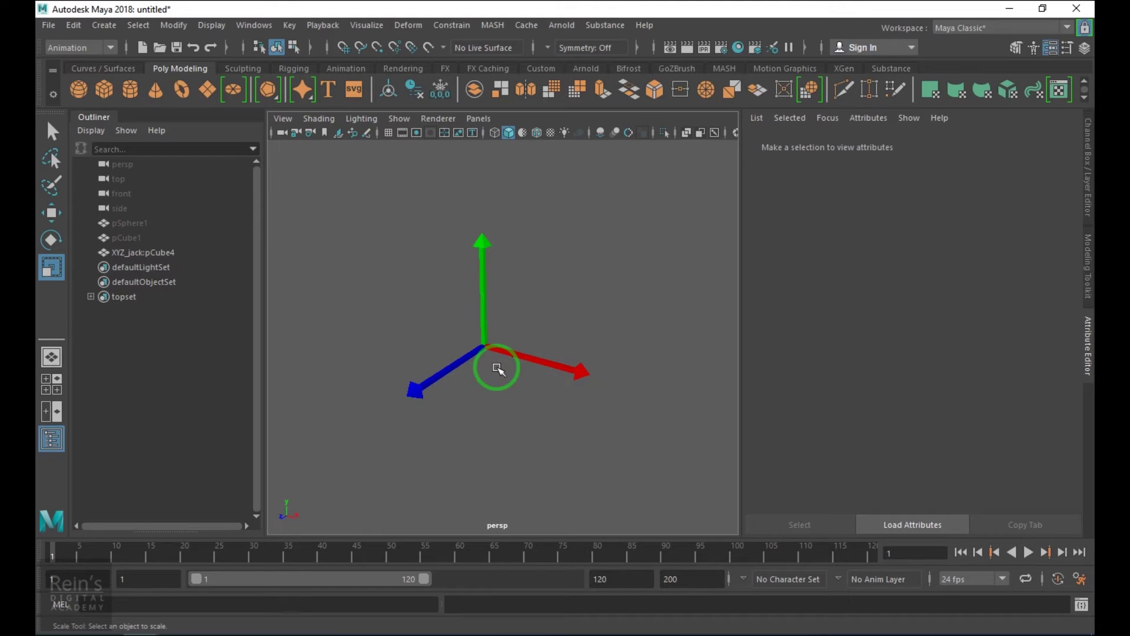
pyautogui.hotkey('ctrl', 'shift', 'h')
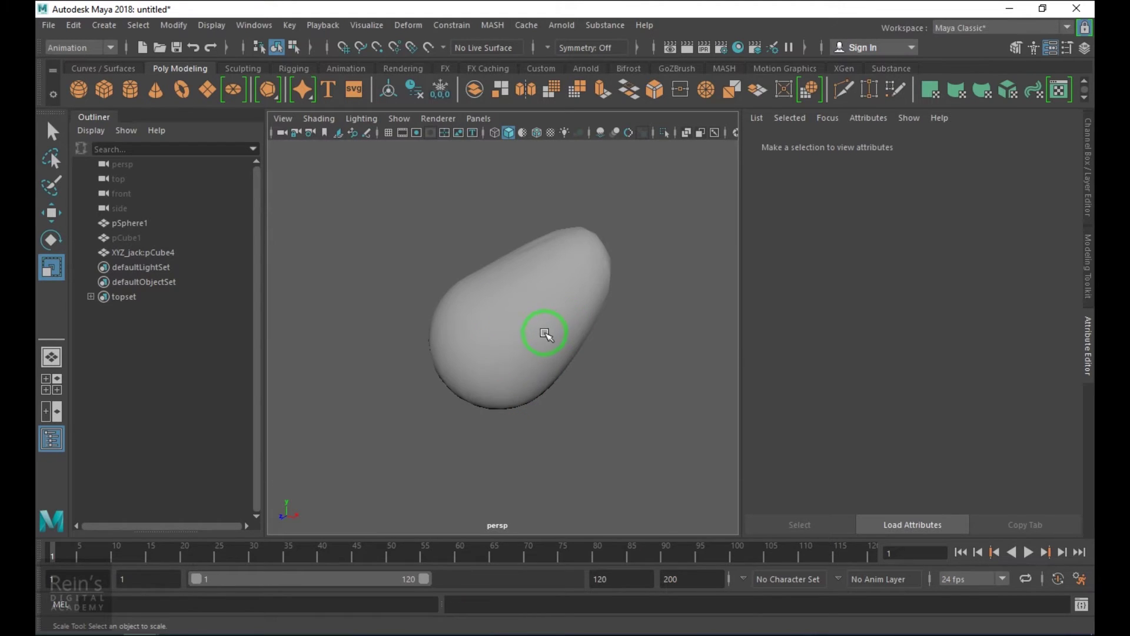
pyautogui.click(158, 252)
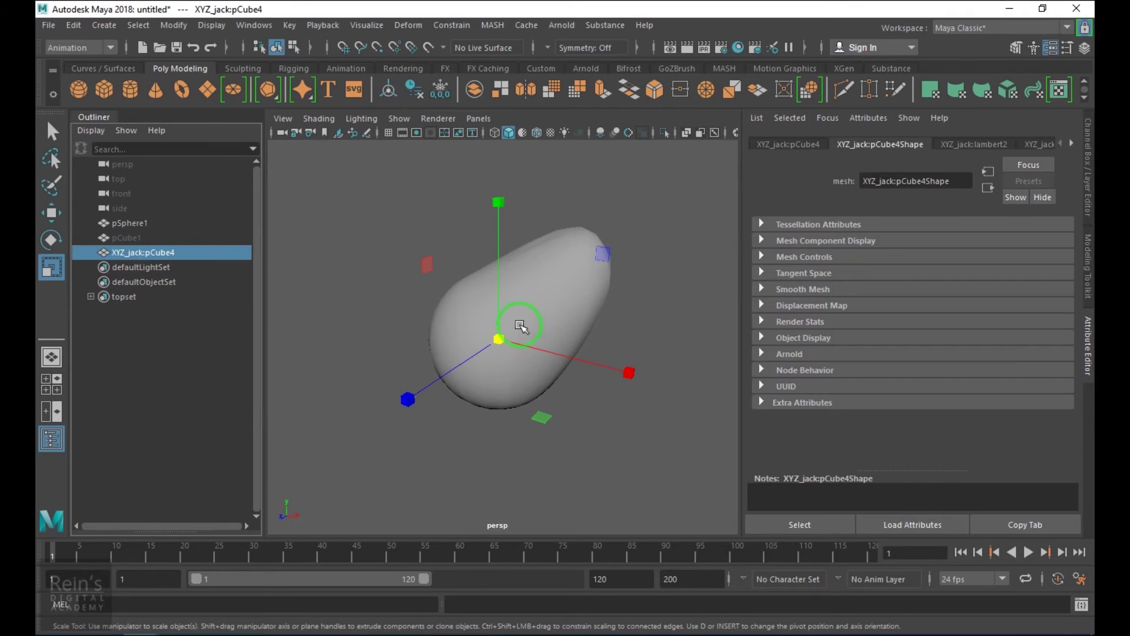
# Build a MASH network from the XYZ jack arrows, distributed by Mesh with pSphere1 as Input Mesh.
pyautogui.click(493, 25)
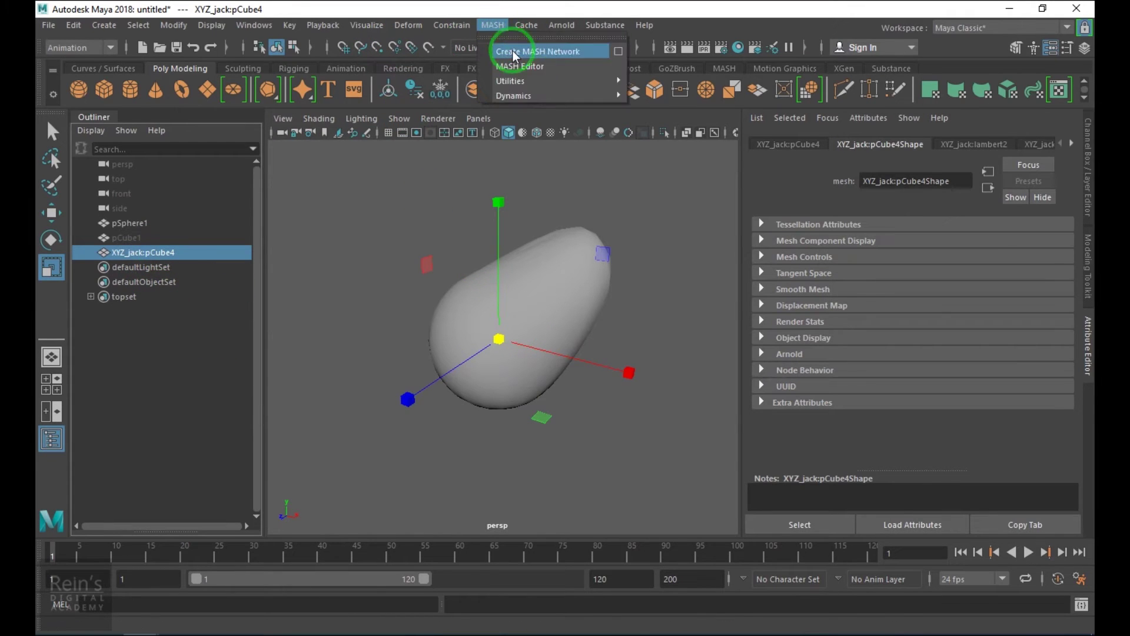
pyautogui.click(598, 51)
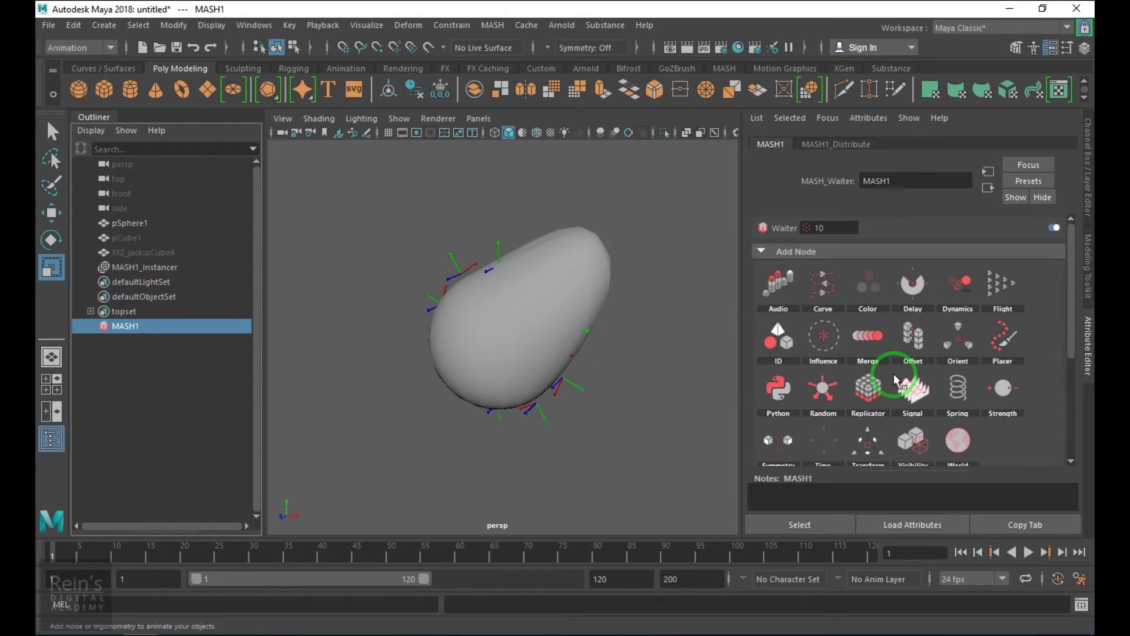
pyautogui.click(845, 142)
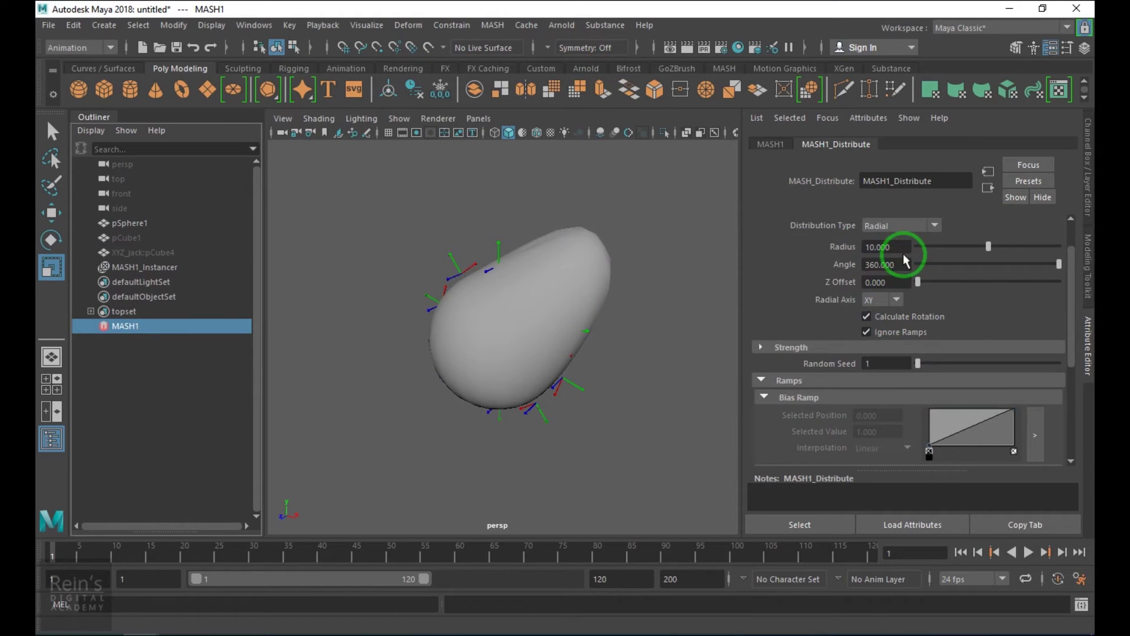
pyautogui.click(910, 269)
pyautogui.click(901, 318)
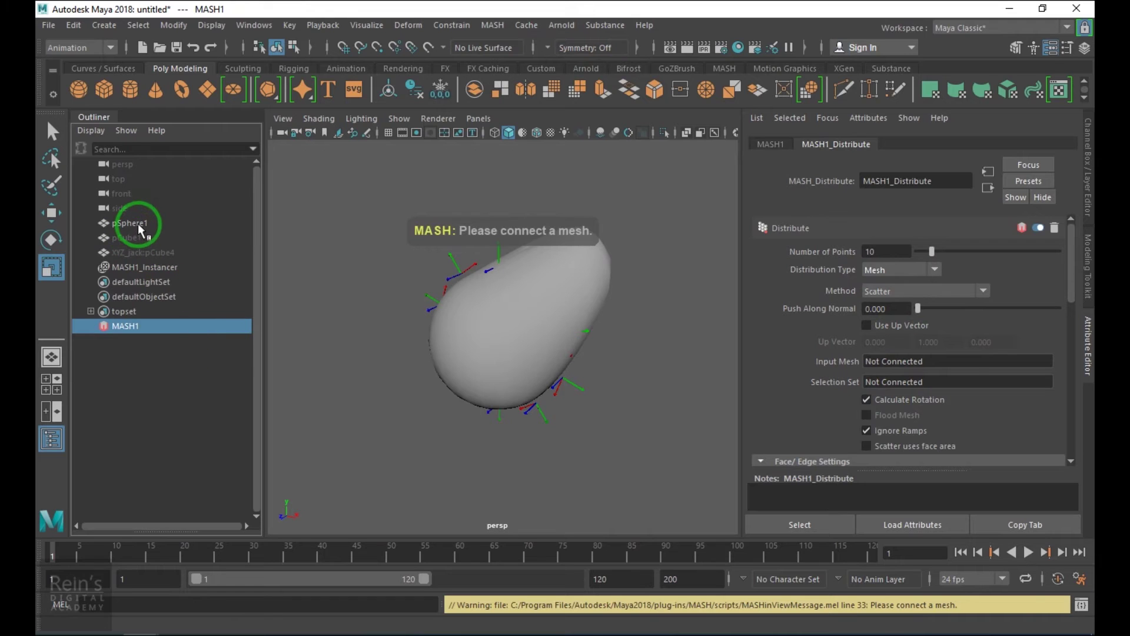
pyautogui.moveTo(140, 228); pyautogui.dragTo(909, 367, button='middle')
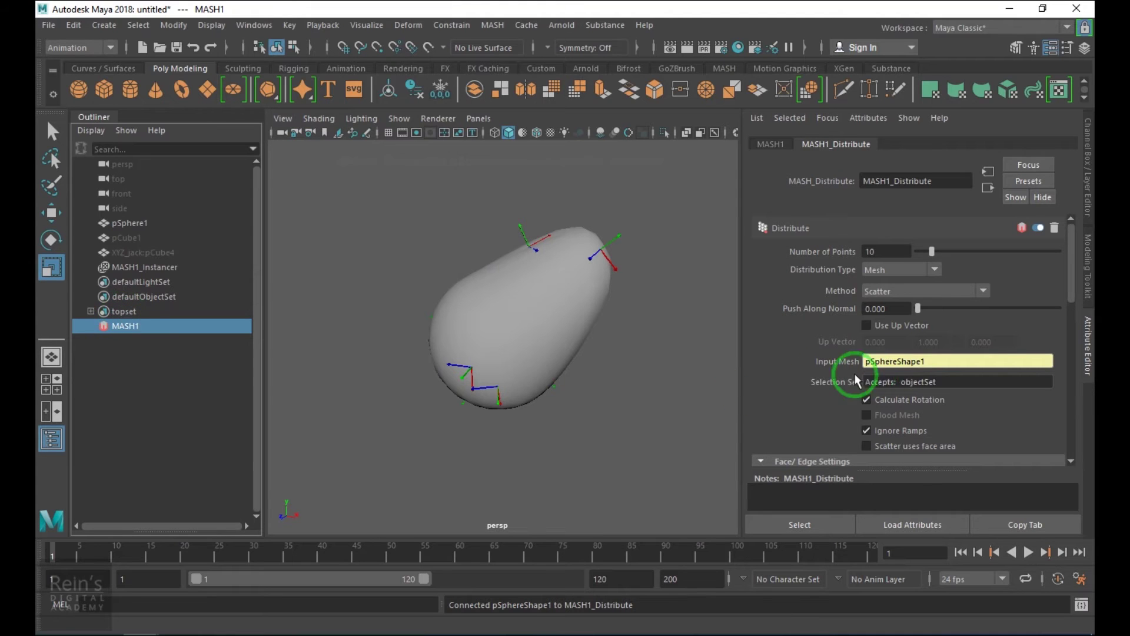
# Raise Number of Points from 10 to 100 and orbit around the arrow-covered egg.
pyautogui.keyDown('alt'); pyautogui.moveTo(467, 348); pyautogui.dragTo(549, 407, button='right'); pyautogui.keyUp('alt')
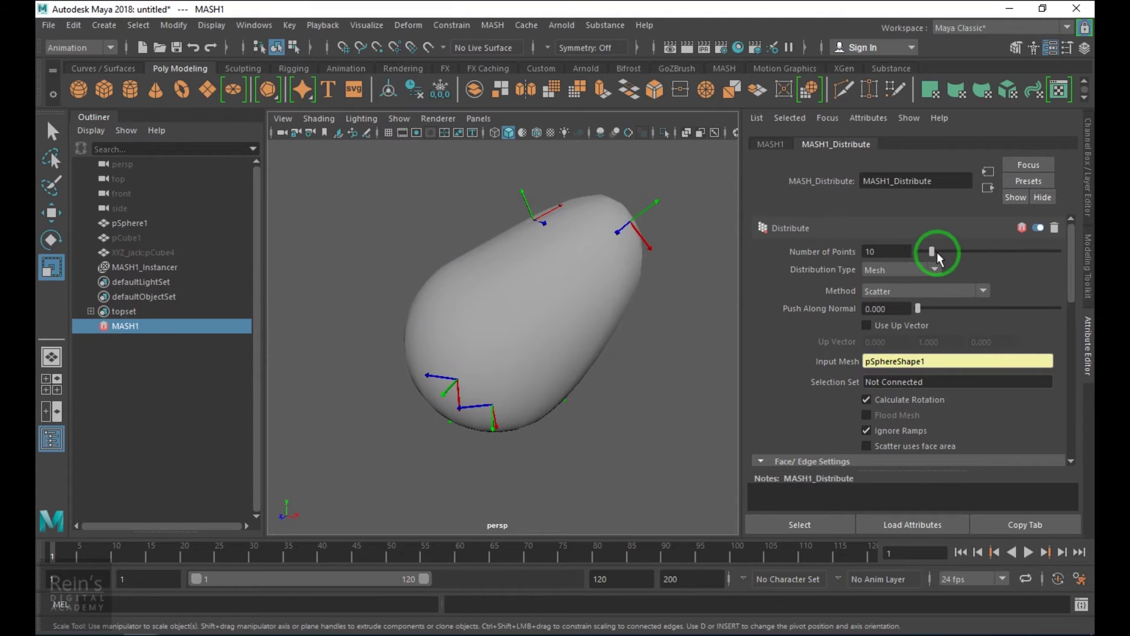
pyautogui.moveTo(937, 252); pyautogui.dragTo(1094, 269)
pyautogui.keyDown('alt'); pyautogui.moveTo(445, 312); pyautogui.dragTo(394, 384); pyautogui.keyUp('alt')
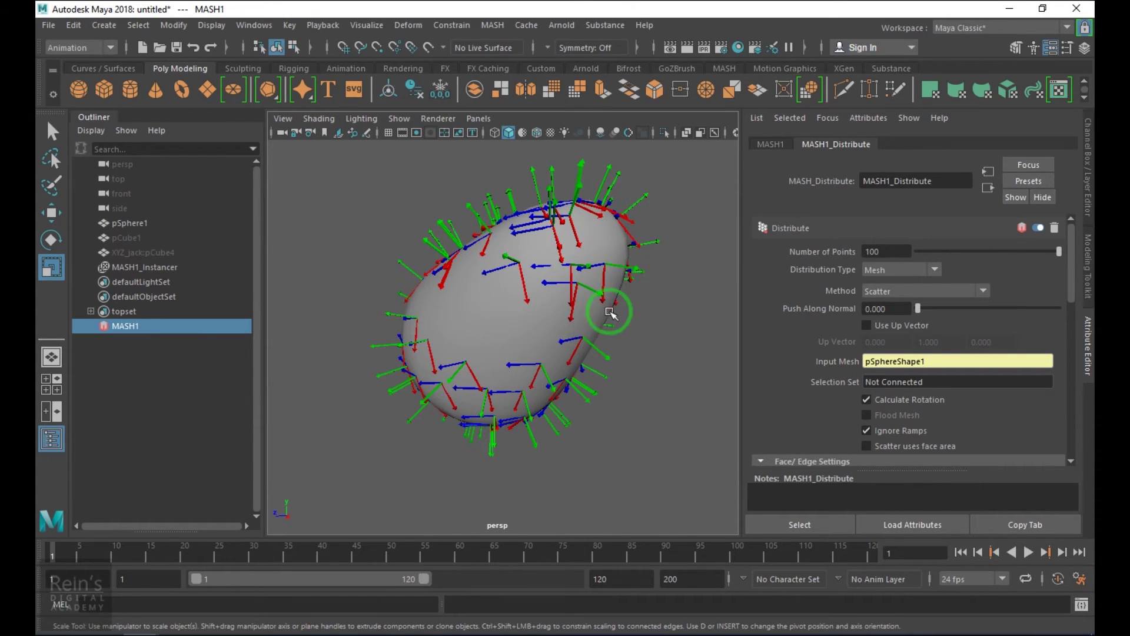
pyautogui.keyDown('alt'); pyautogui.moveTo(609, 309); pyautogui.dragTo(670, 342); pyautogui.keyUp('alt')
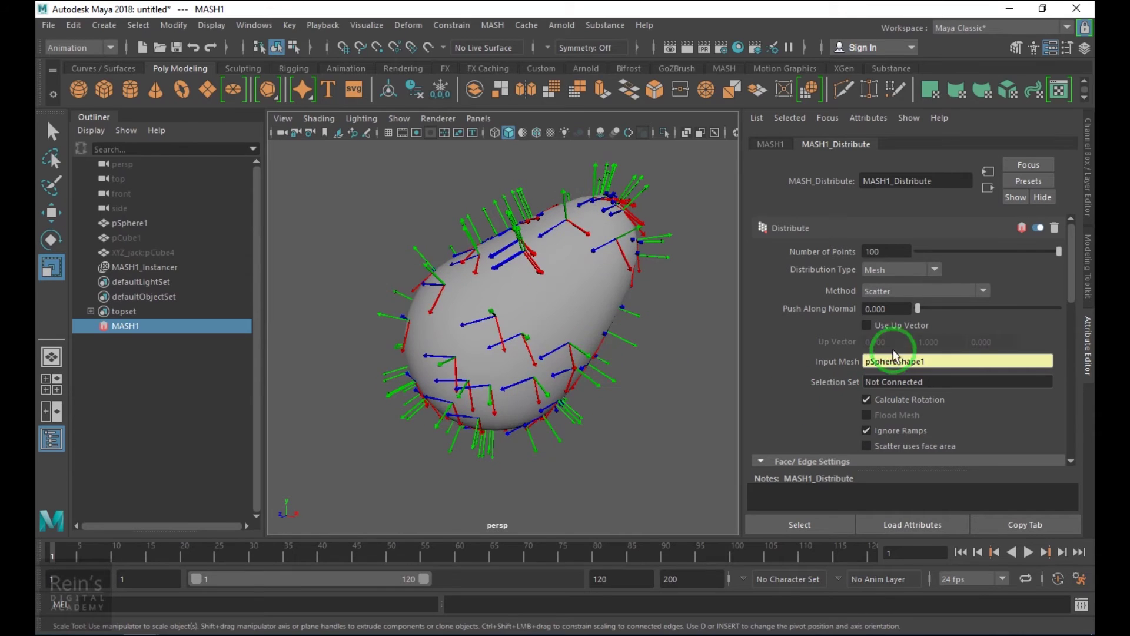
# Enable Use Up Vector and set its X component to 1 and Y to 0.
pyautogui.click(903, 325)
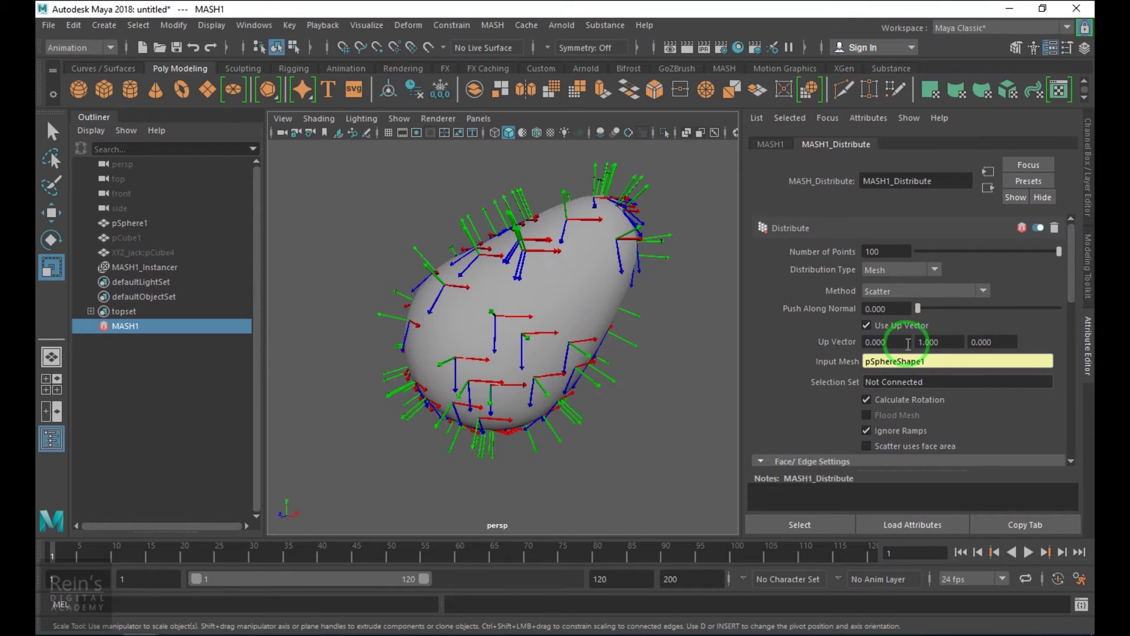
pyautogui.click(884, 342)
pyautogui.write('1')
pyautogui.press('Tab')
pyautogui.write('0')
pyautogui.press('Return')
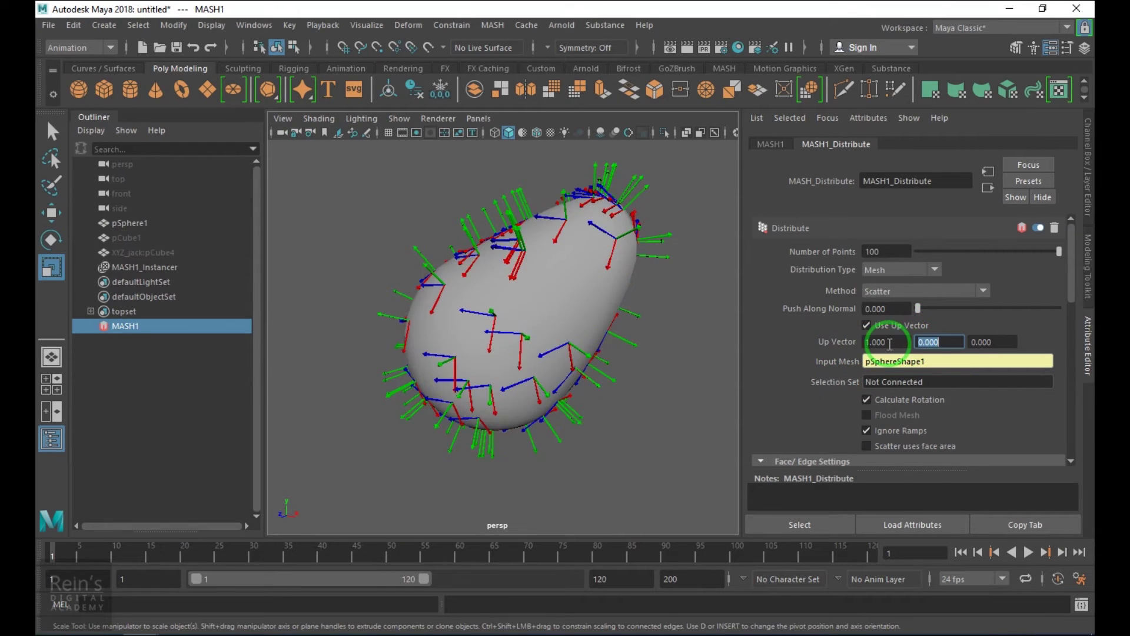
pyautogui.keyDown('alt'); pyautogui.moveTo(534, 325); pyautogui.dragTo(607, 412); pyautogui.keyUp('alt')
pyautogui.click(993, 342)
# Set the up vector to 0, 0, 1 and inspect the arrow orientation.
pyautogui.write('1')
pyautogui.press('Return')
pyautogui.click(887, 342)
pyautogui.write('0')
pyautogui.press('Return')
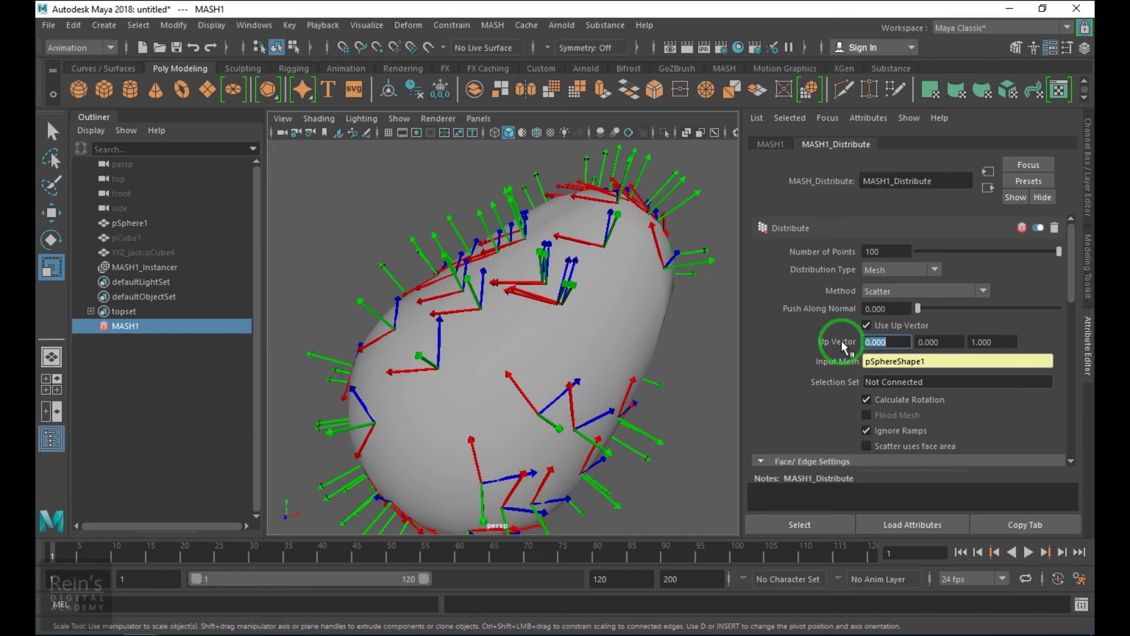
pyautogui.keyDown('alt'); pyautogui.moveTo(610, 328); pyautogui.dragTo(637, 320); pyautogui.keyUp('alt')
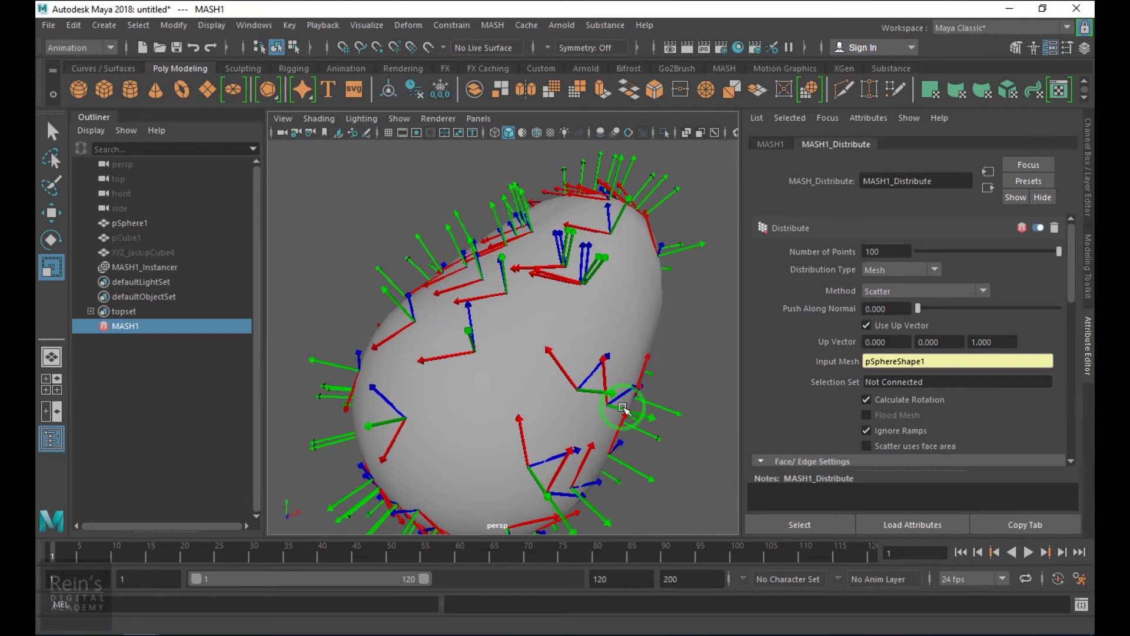
pyautogui.keyDown('alt'); pyautogui.moveTo(639, 408); pyautogui.dragTo(602, 404); pyautogui.keyUp('alt')
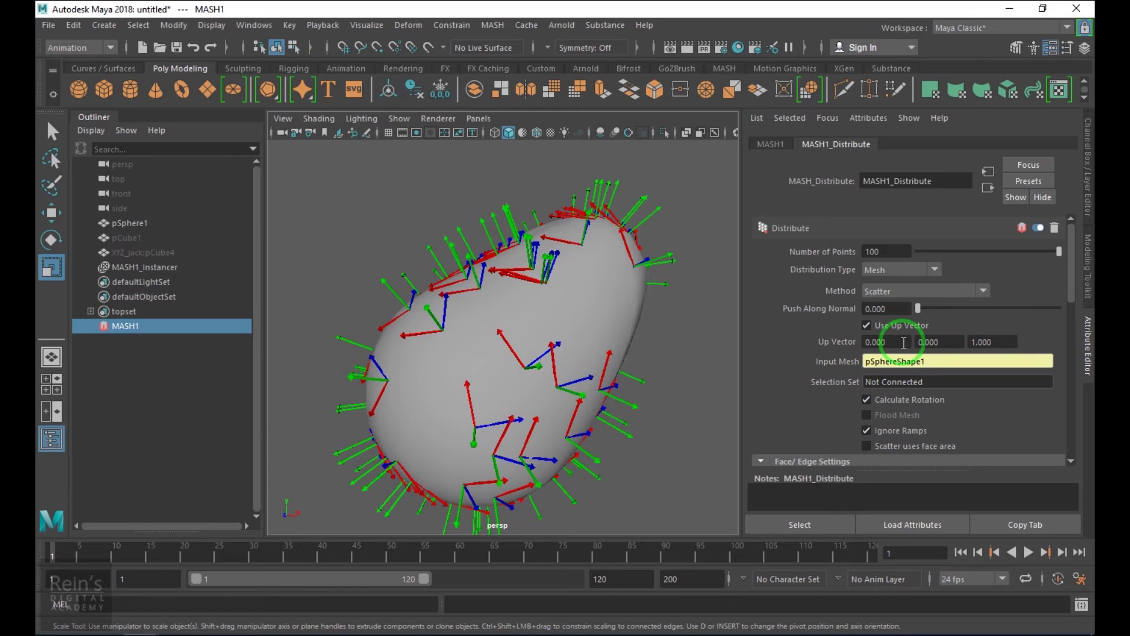
# Try an up vector of 1, 1, 0 on the arrows.
pyautogui.doubleClick(877, 342)
pyautogui.write('1')
pyautogui.press('Return')
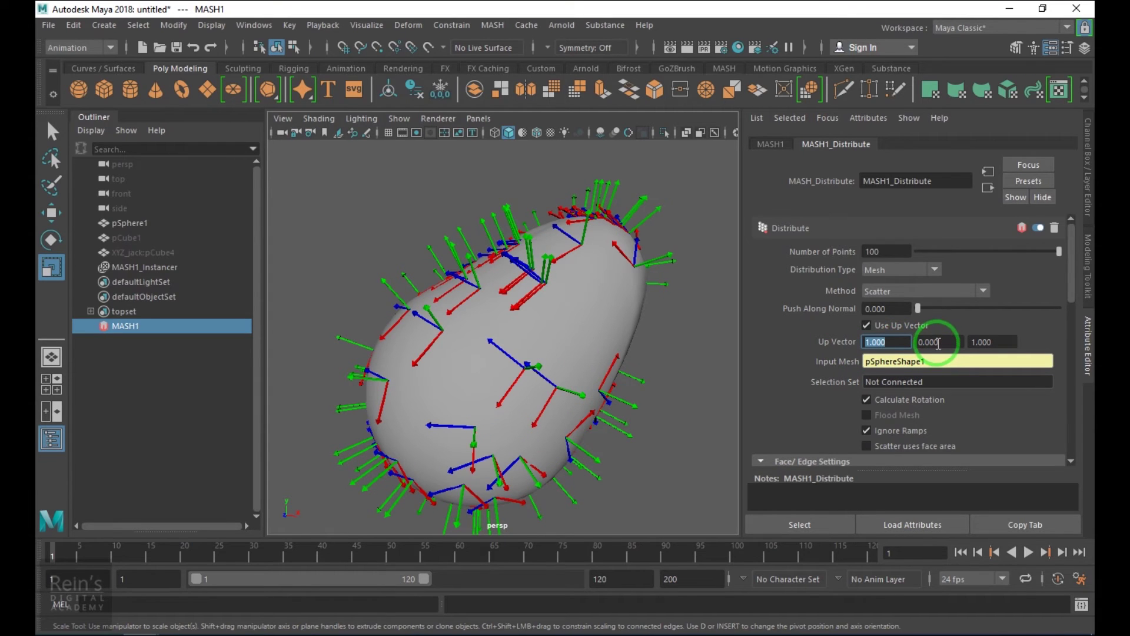
pyautogui.doubleClick(938, 343)
pyautogui.write('1')
pyautogui.press('Return')
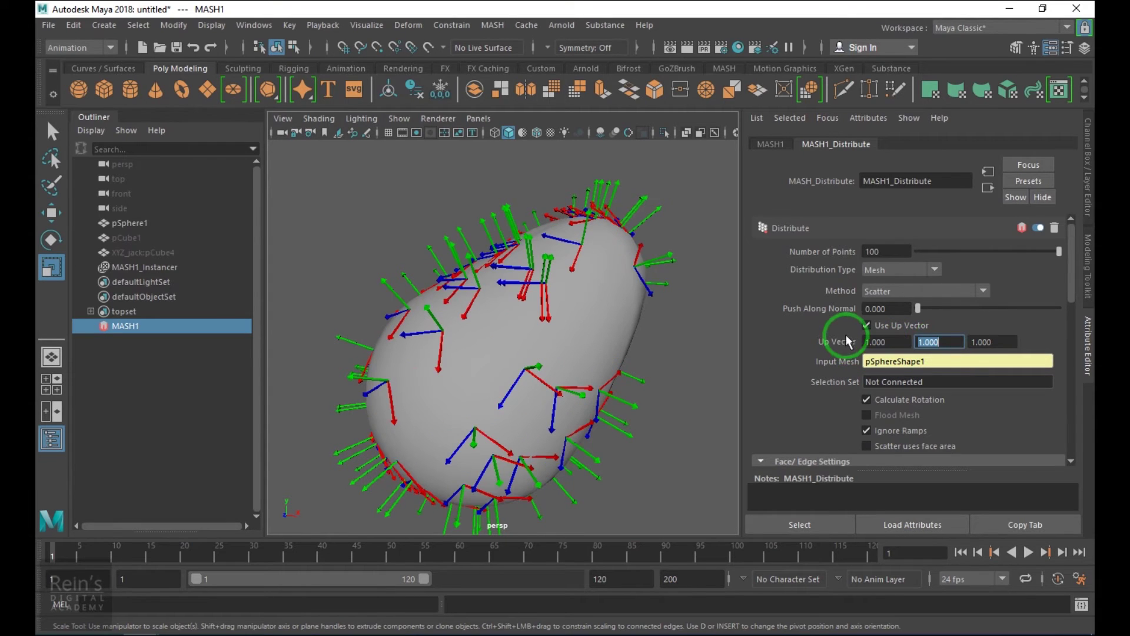
pyautogui.doubleClick(995, 342)
pyautogui.write('0')
pyautogui.press('Return')
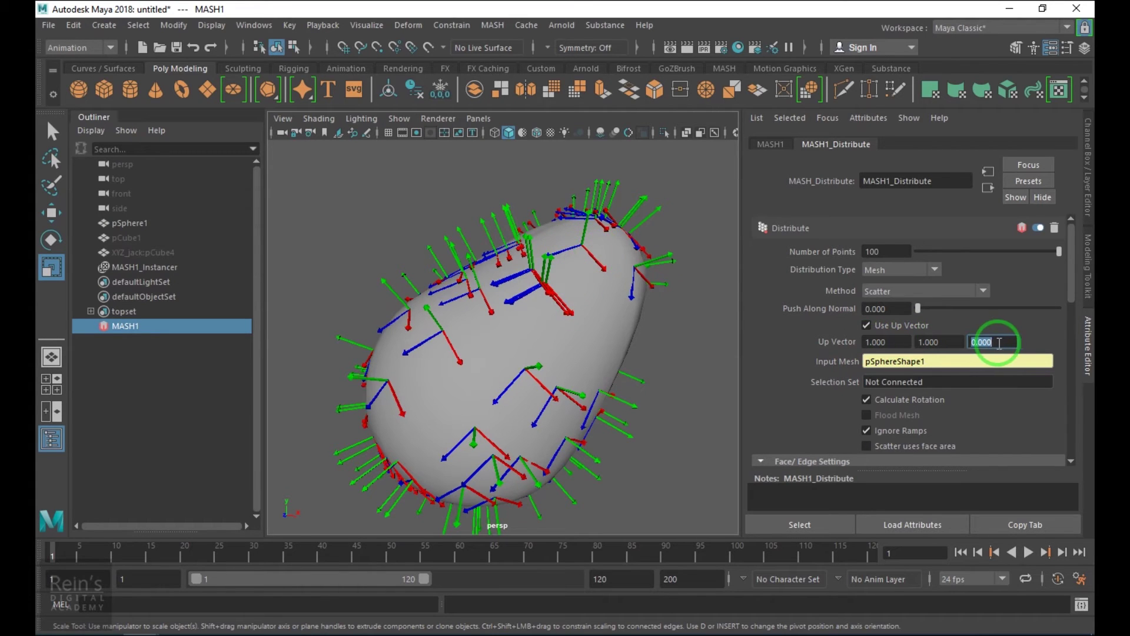
# Drag the up vector Z value interactively, then reset Z to 0.
pyautogui.keyDown('ctrl'); pyautogui.moveTo(994, 340); pyautogui.dragTo(315, 500); pyautogui.keyUp('ctrl')
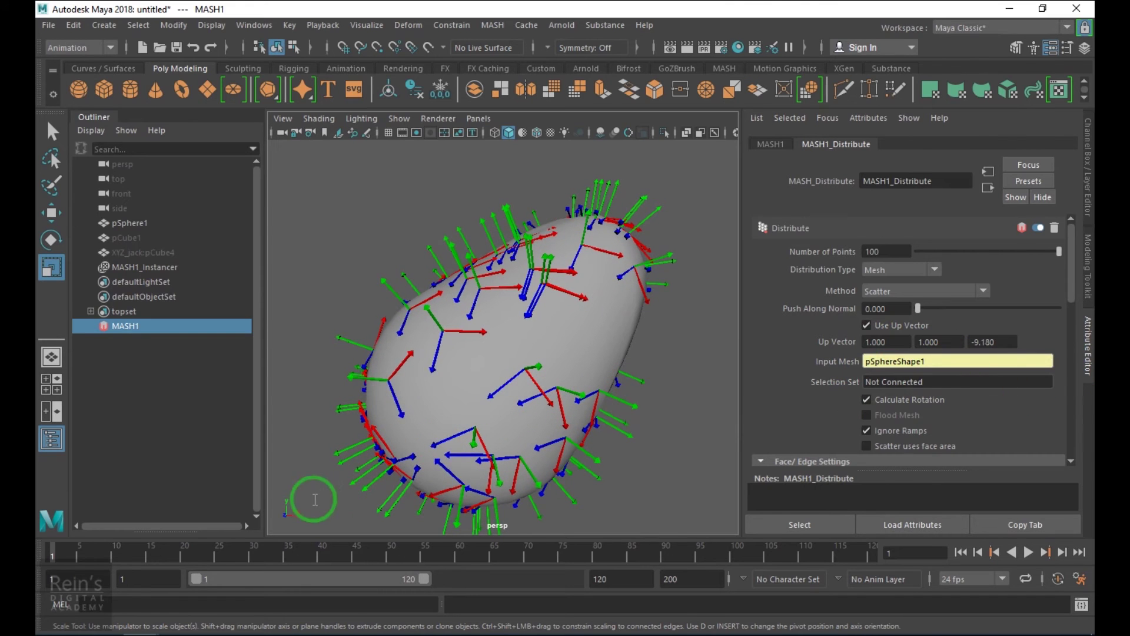
pyautogui.keyDown('ctrl'); pyautogui.moveTo(906, 341); pyautogui.dragTo(938, 362); pyautogui.keyUp('ctrl')
pyautogui.doubleClick(993, 342)
pyautogui.write('0')
pyautogui.press('Return')
# Toggle Use Up Vector off and on, then reset the up vector to 0, 0, 1.
pyautogui.click(866, 325)
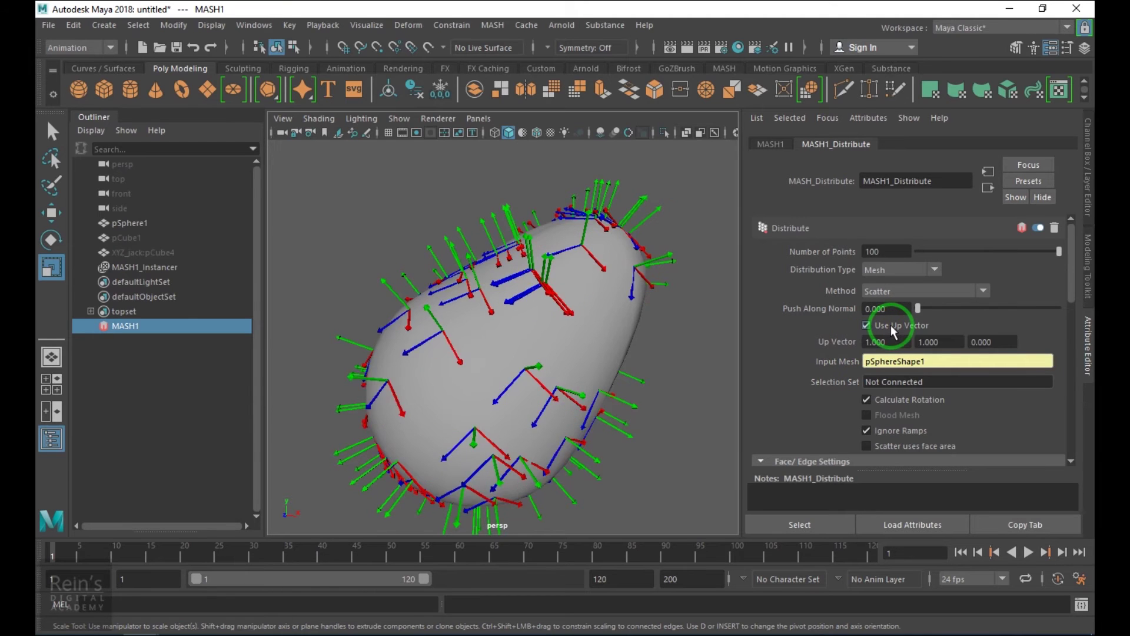
pyautogui.click(866, 325)
pyautogui.doubleClick(936, 342)
pyautogui.write('0')
pyautogui.press('Return')
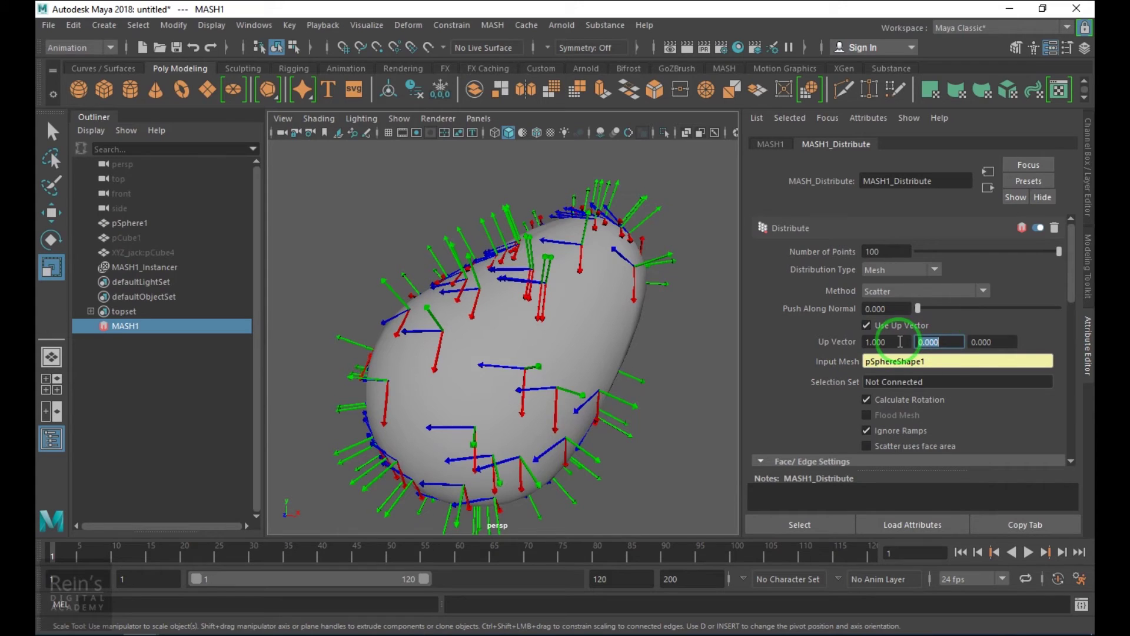
pyautogui.click(827, 343)
pyautogui.click(970, 330)
pyautogui.write('1')
pyautogui.press('Return')
pyautogui.click(805, 338)
pyautogui.write('0')
pyautogui.press('Return')
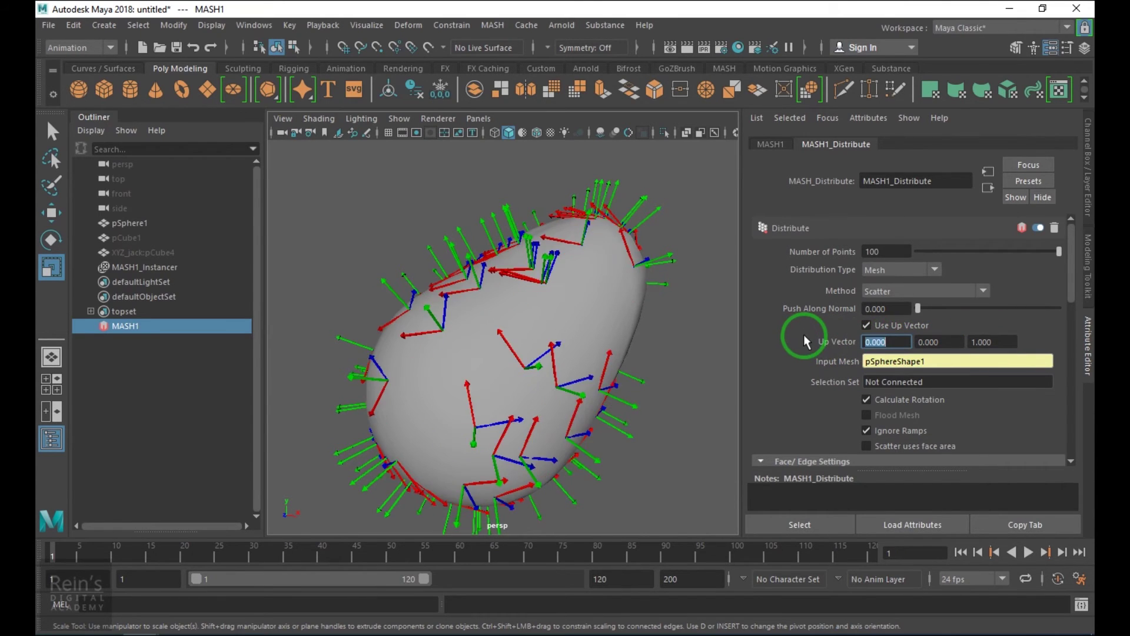
# Toggle Calculate Rotation to compare surface-aligned and world-aligned arrows.
pyautogui.keyDown('alt'); pyautogui.moveTo(612, 388); pyautogui.dragTo(587, 341); pyautogui.keyUp('alt')
pyautogui.click(867, 400)
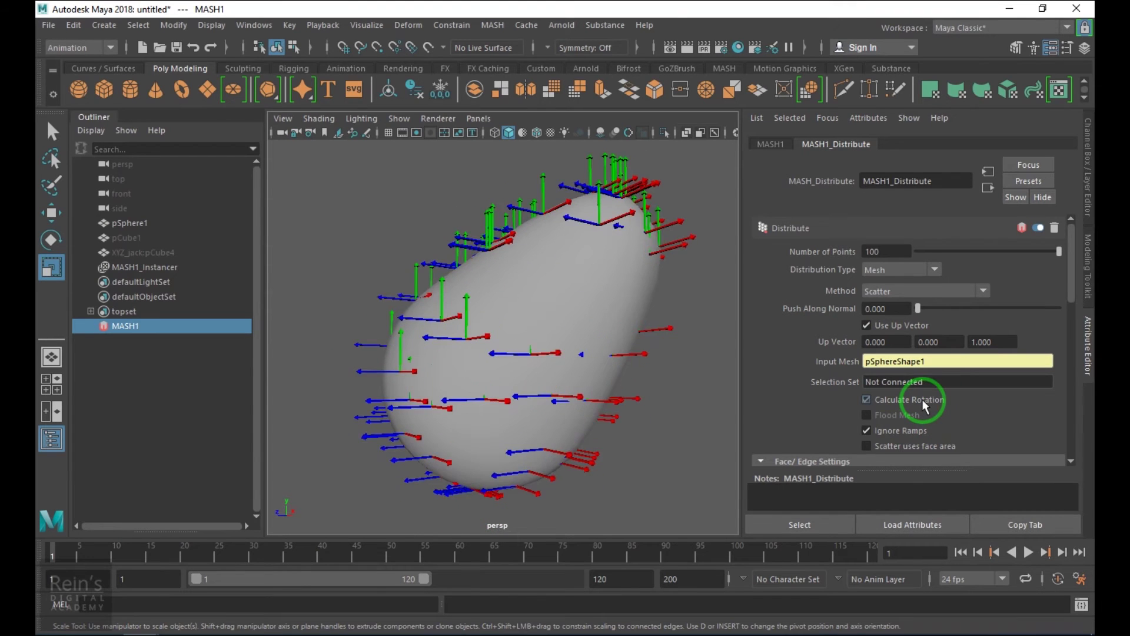
pyautogui.click(922, 399)
pyautogui.click(922, 399)
pyautogui.click(922, 399)
pyautogui.keyDown('alt'); pyautogui.moveTo(560, 308); pyautogui.dragTo(724, 330); pyautogui.keyUp('alt')
# Toggle Calculate Rotation repeatedly to compare, ending with it on.
pyautogui.click(929, 401)
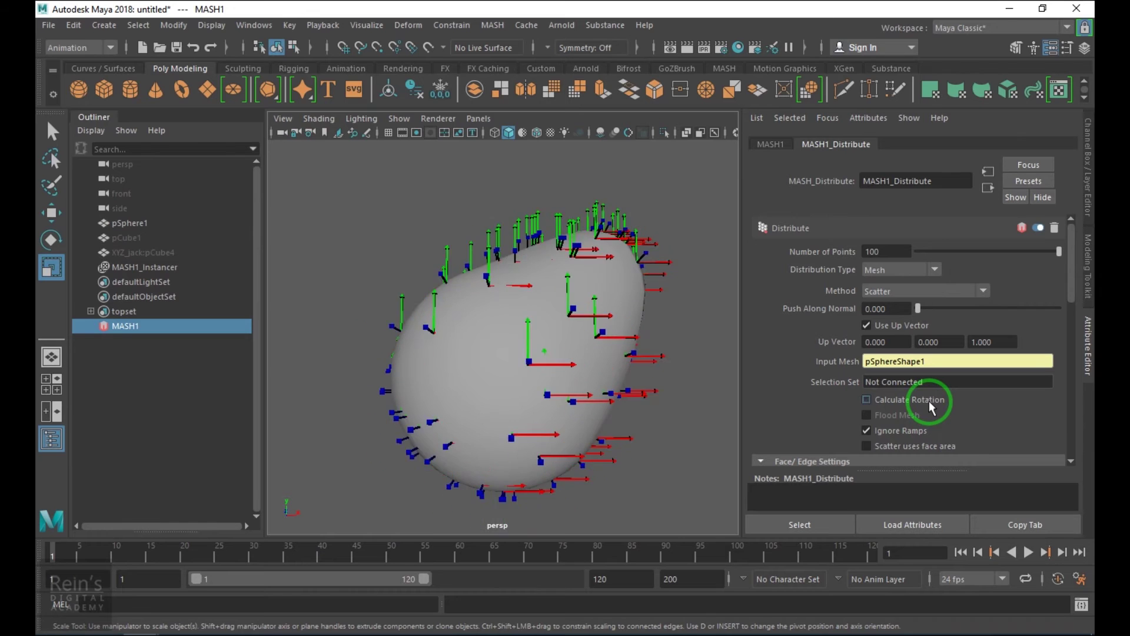
pyautogui.click(929, 401)
pyautogui.click(929, 401)
pyautogui.click(929, 401)
pyautogui.click(929, 401)
pyautogui.click(930, 401)
pyautogui.keyDown('alt'); pyautogui.moveTo(500, 390); pyautogui.dragTo(507, 414); pyautogui.keyUp('alt')
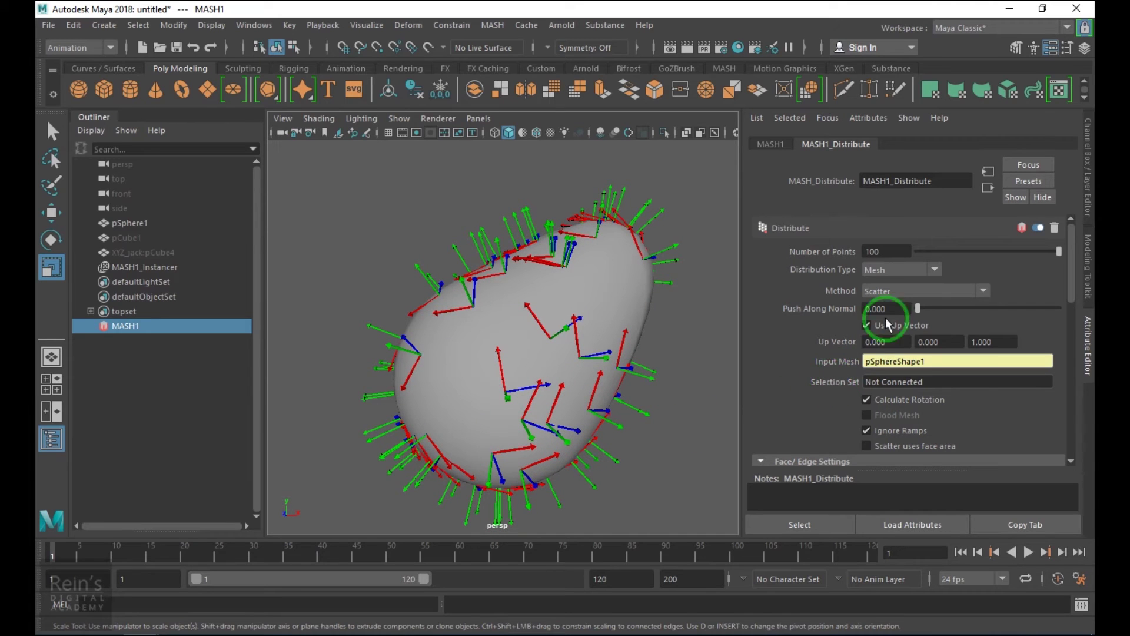
# Set the Distribute Method to Vertex with 250 points.
pyautogui.click(896, 288)
pyautogui.click(892, 321)
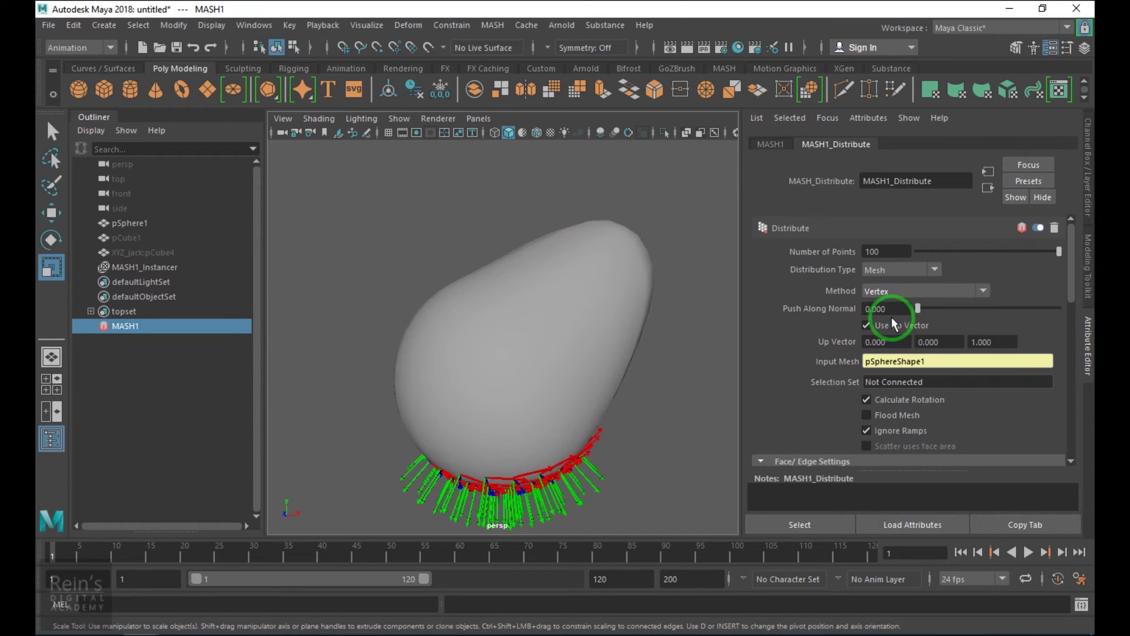
pyautogui.keyDown('alt'); pyautogui.moveTo(500, 412); pyautogui.dragTo(612, 354); pyautogui.keyUp('alt')
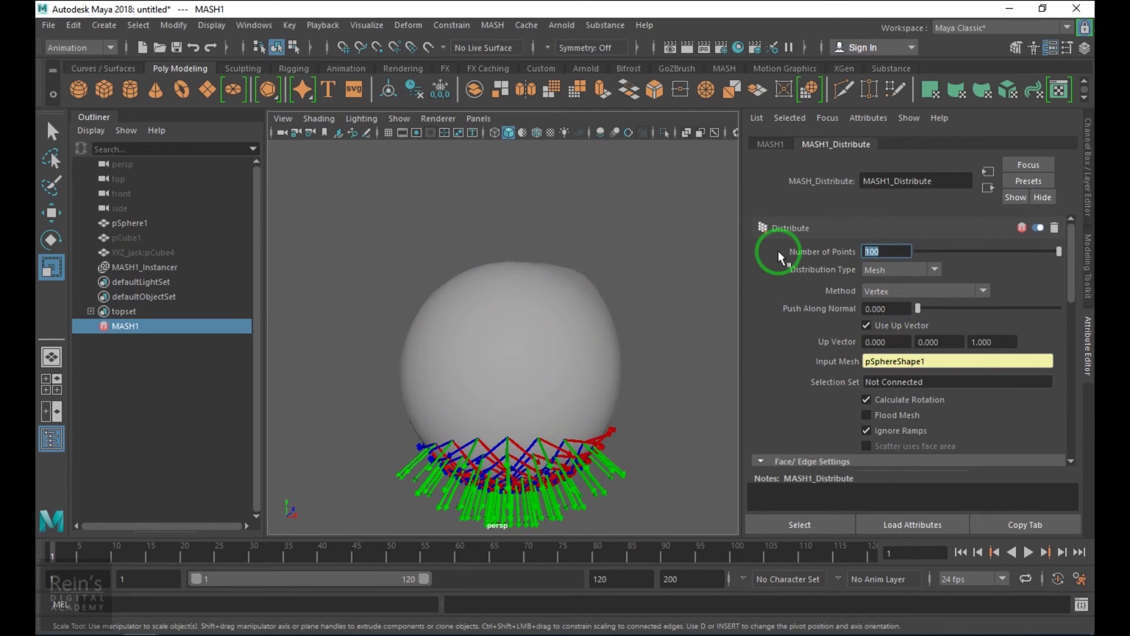
pyautogui.write('250')
pyautogui.press('Return')
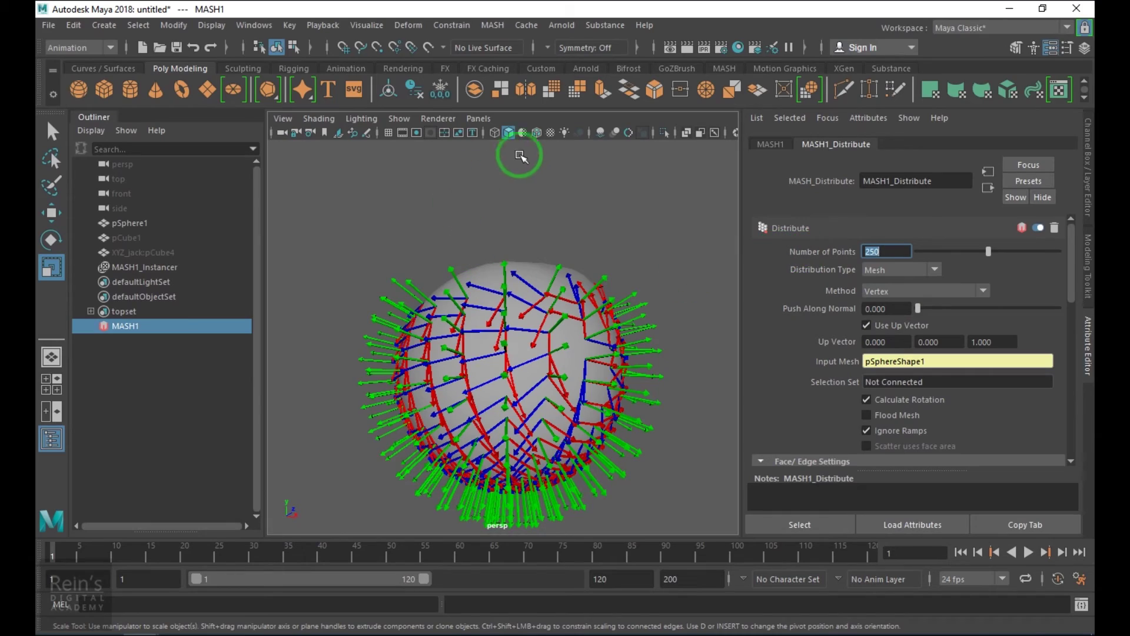
pyautogui.moveTo(537, 146)
pyautogui.keyDown('alt'); pyautogui.mouseDown()
pyautogui.moveTo(502, 347)
pyautogui.moveTo(536, 194)
pyautogui.mouseUp(); pyautogui.keyUp('alt')
pyautogui.click(536, 133)
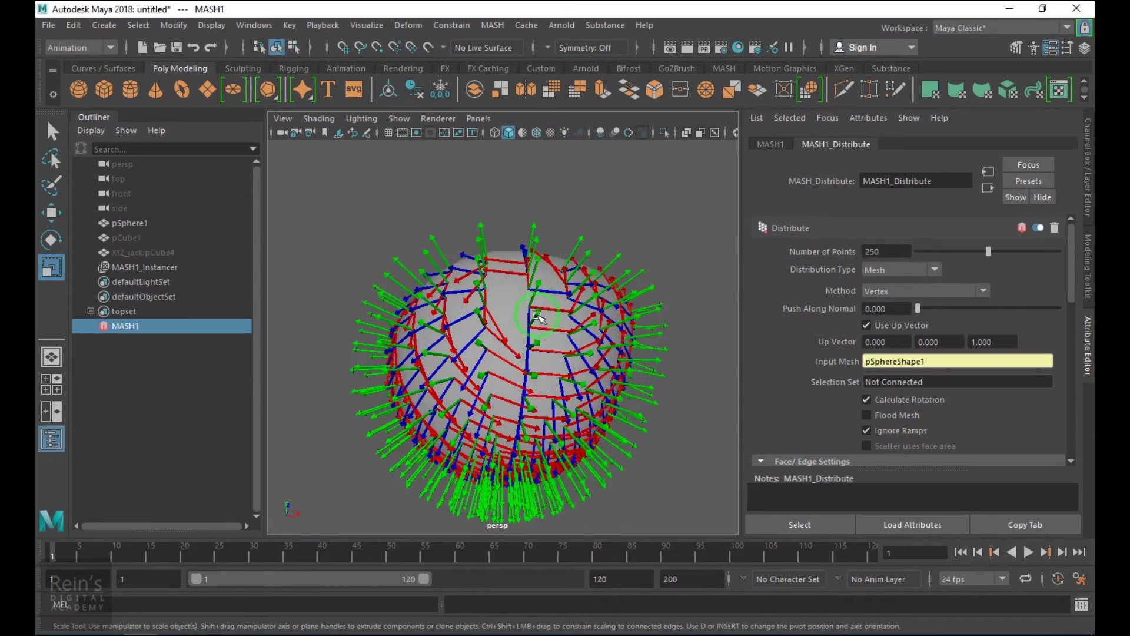
pyautogui.keyDown('alt'); pyautogui.moveTo(539, 317); pyautogui.dragTo(574, 399); pyautogui.keyUp('alt')
pyautogui.scroll(3, 578, 398)
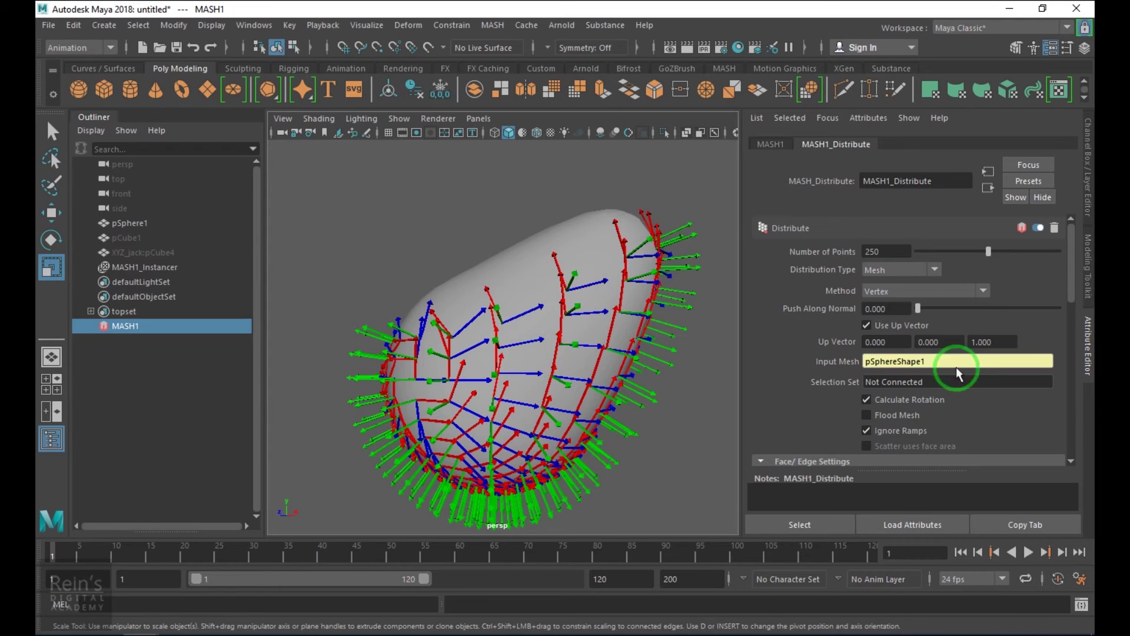
# Try the Random Vertex method and view the whole egg.
pyautogui.click(968, 292)
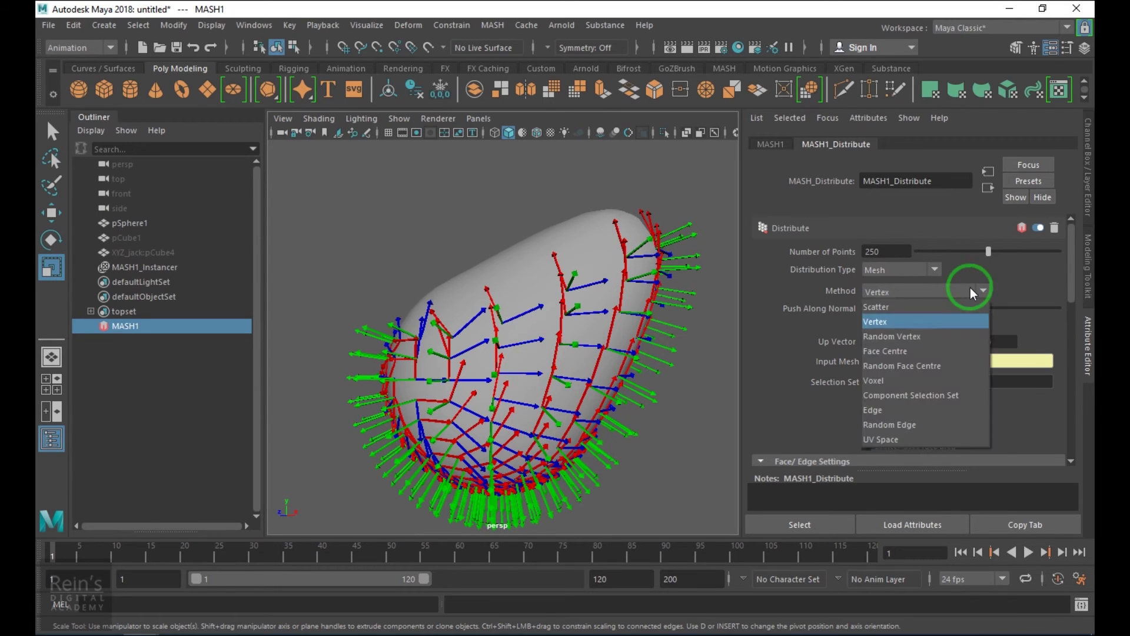
pyautogui.click(952, 338)
pyautogui.keyDown('alt'); pyautogui.moveTo(534, 387); pyautogui.dragTo(495, 400); pyautogui.keyUp('alt')
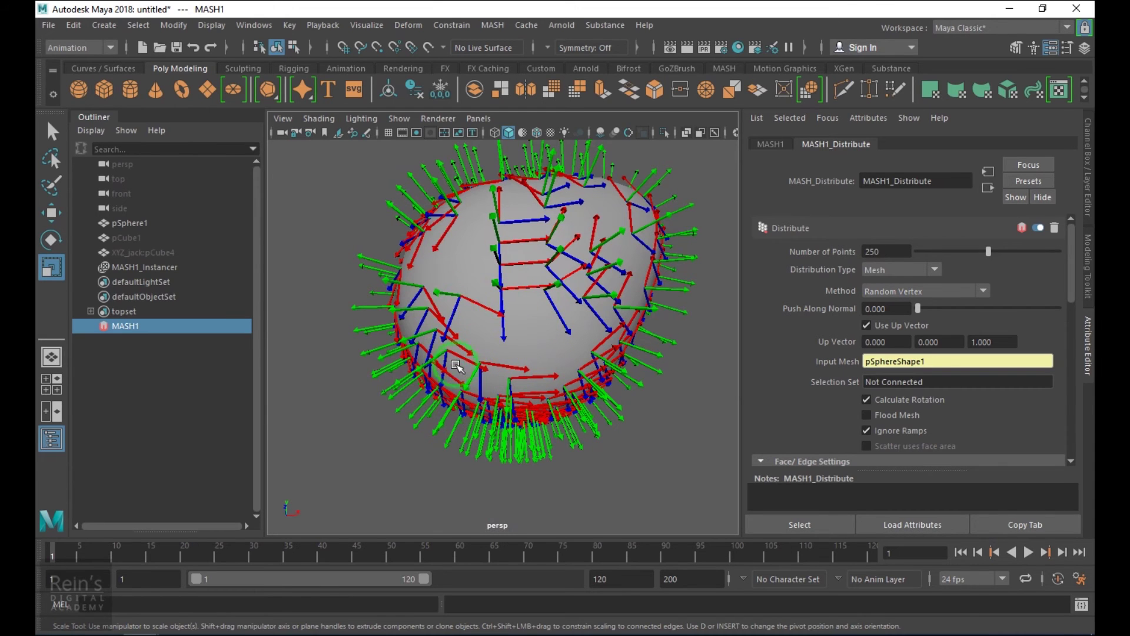
pyautogui.keyDown('alt'); pyautogui.moveTo(580, 286); pyautogui.dragTo(560, 305); pyautogui.keyUp('alt')
pyautogui.scroll(-3, 600, 273)
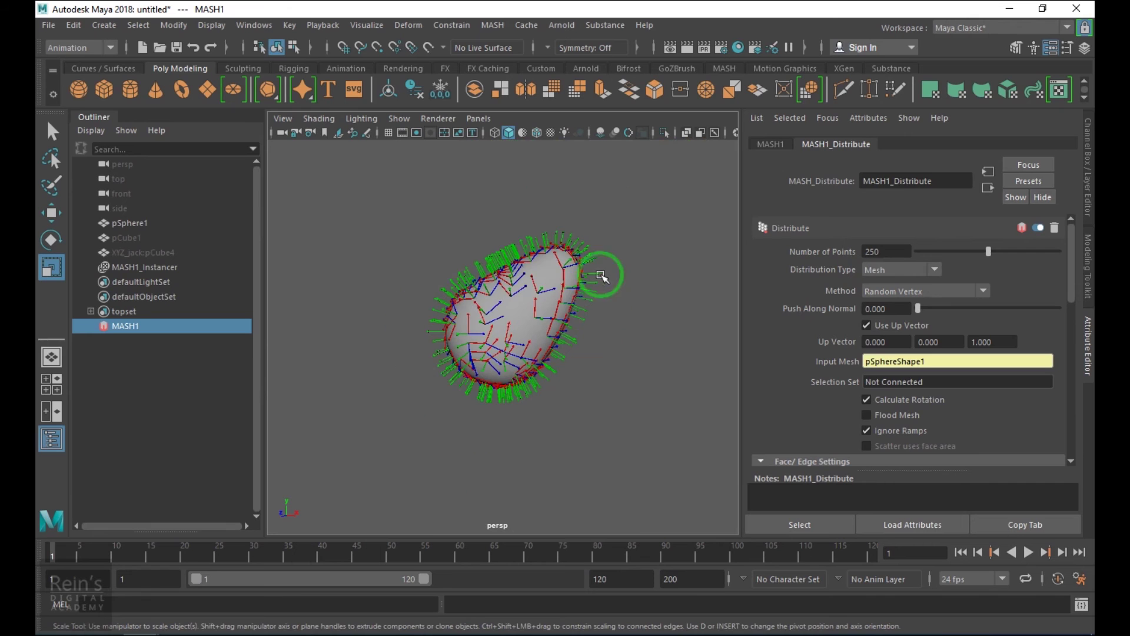
# Return to the Vertex method and reduce Number of Points to 66.
pyautogui.click(927, 293)
pyautogui.click(926, 321)
pyautogui.keyDown('alt'); pyautogui.moveTo(533, 365); pyautogui.dragTo(517, 417); pyautogui.keyUp('alt')
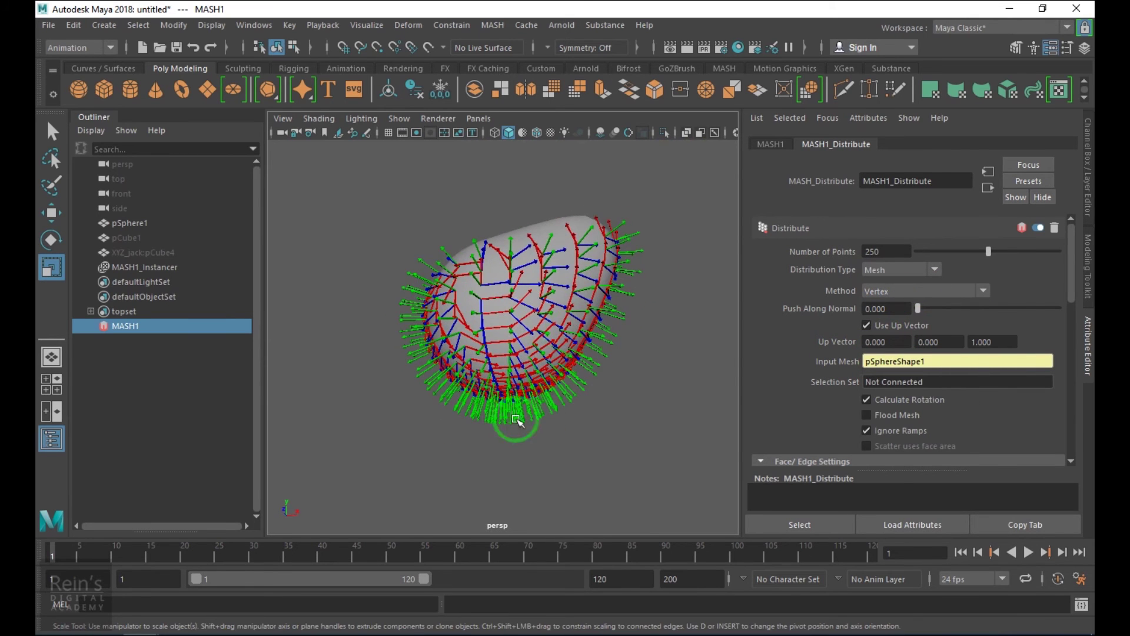
pyautogui.keyDown('alt'); pyautogui.moveTo(585, 272); pyautogui.dragTo(592, 277); pyautogui.keyUp('alt')
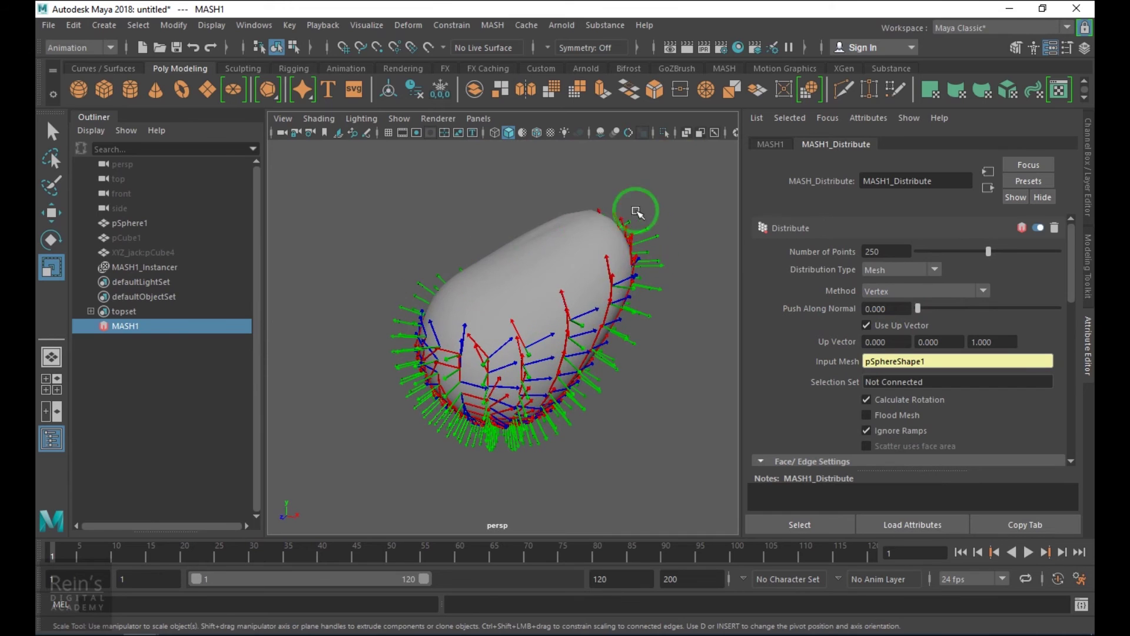
pyautogui.moveTo(1001, 251); pyautogui.dragTo(969, 256)
# Compare the Random Vertex, Face Center and Random Face Center methods.
pyautogui.click(916, 292)
pyautogui.click(914, 337)
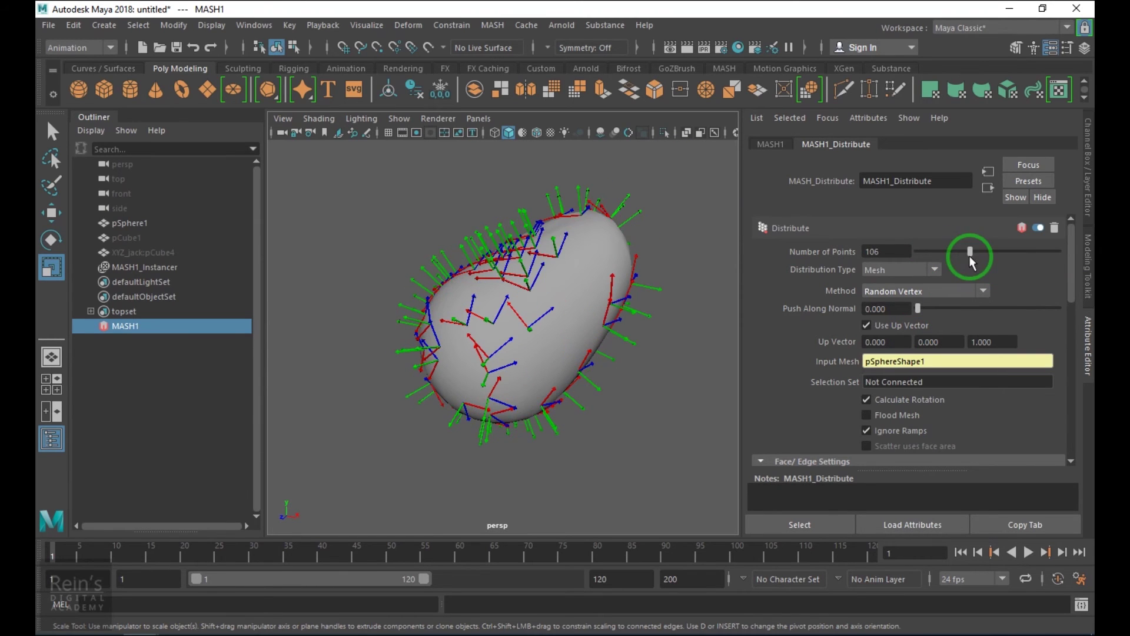
pyautogui.click(945, 287)
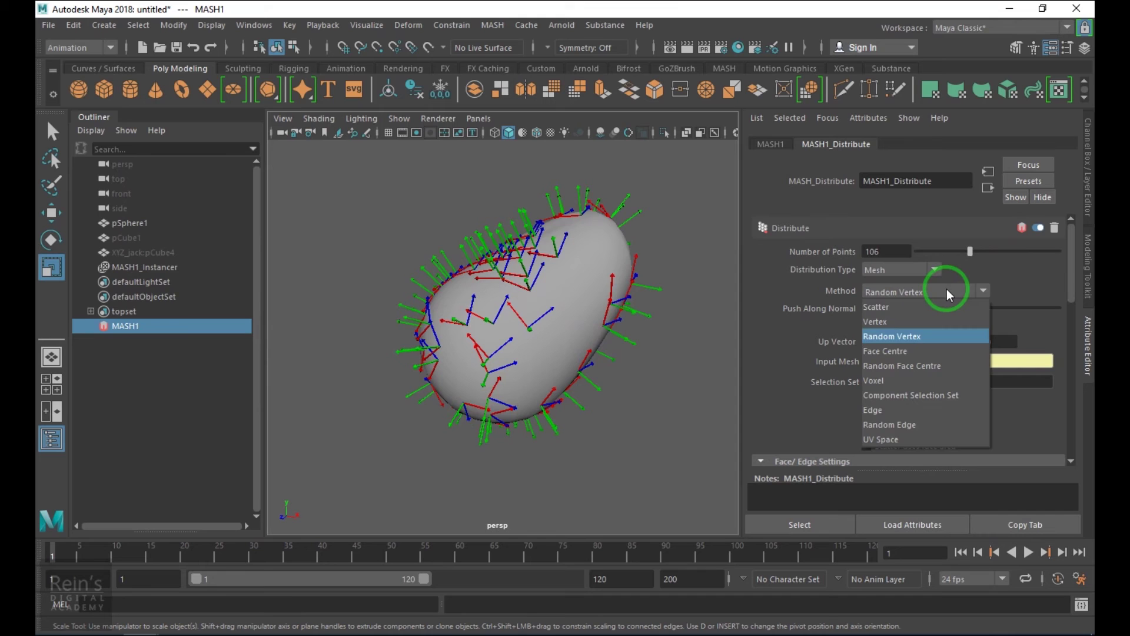
pyautogui.click(936, 341)
pyautogui.click(523, 401)
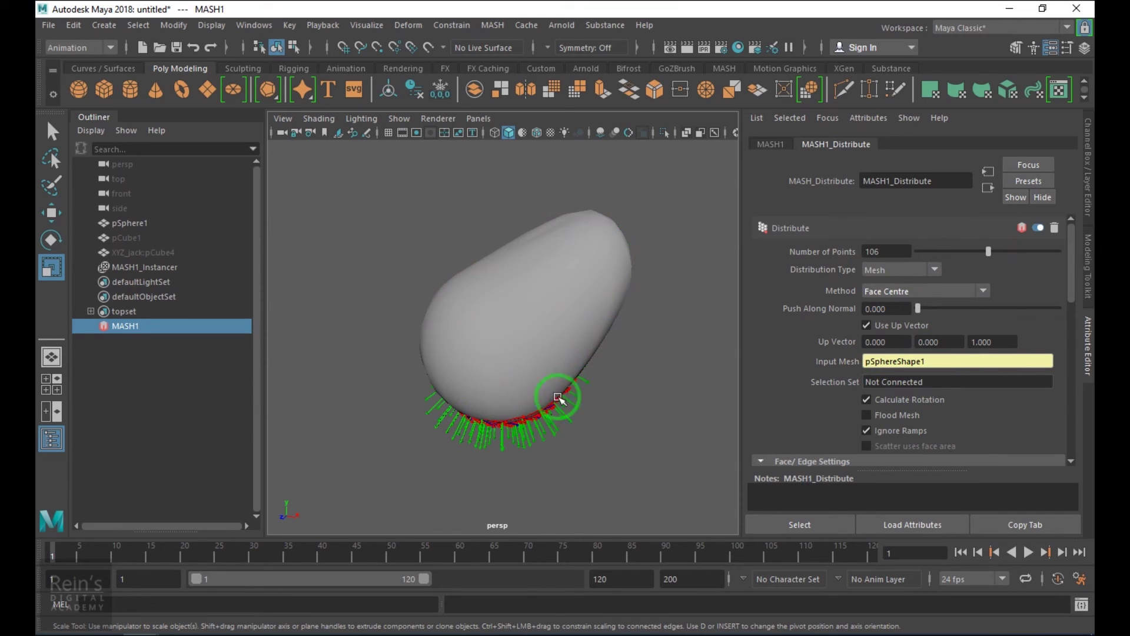
pyautogui.keyDown('alt'); pyautogui.moveTo(558, 399); pyautogui.dragTo(618, 296); pyautogui.keyUp('alt')
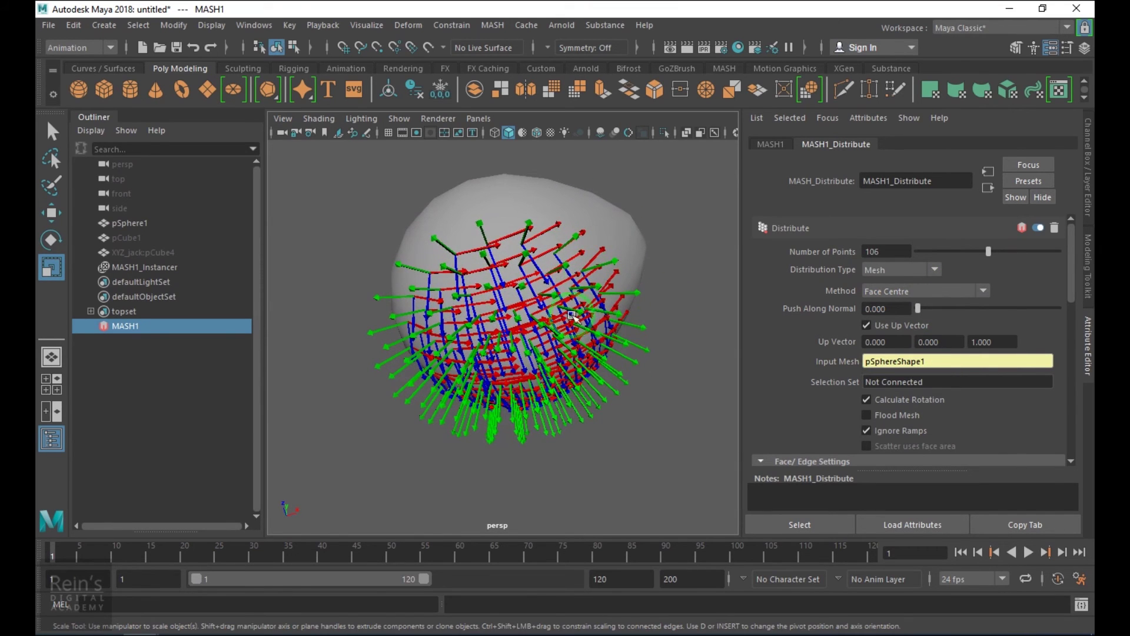
pyautogui.click(938, 284)
pyautogui.click(934, 366)
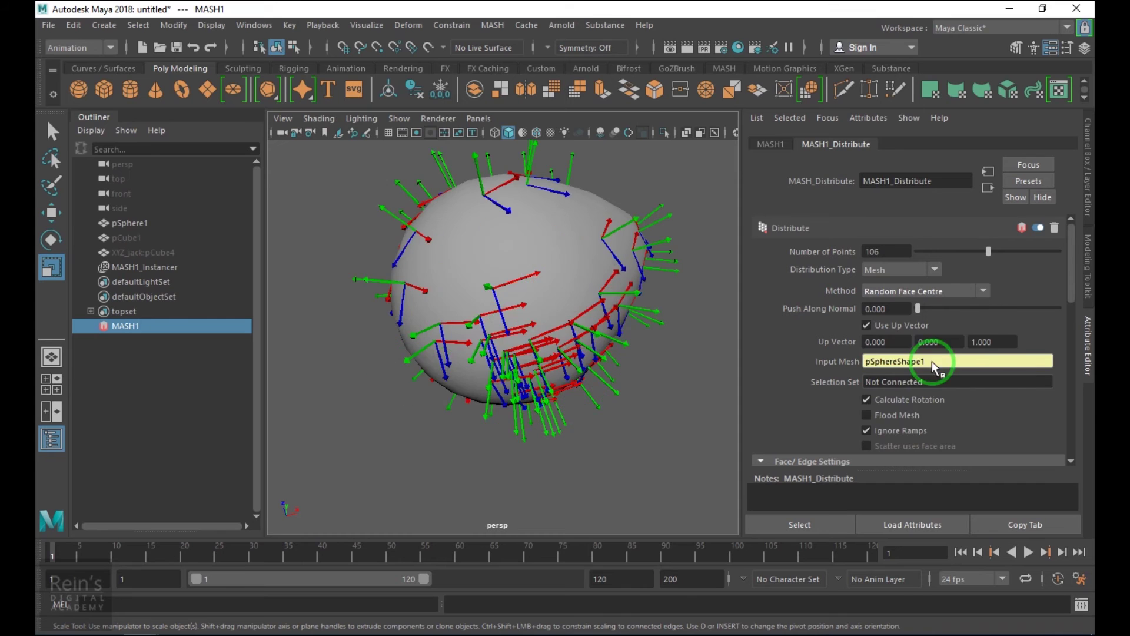
pyautogui.keyDown('alt'); pyautogui.moveTo(582, 439); pyautogui.dragTo(590, 338); pyautogui.keyUp('alt')
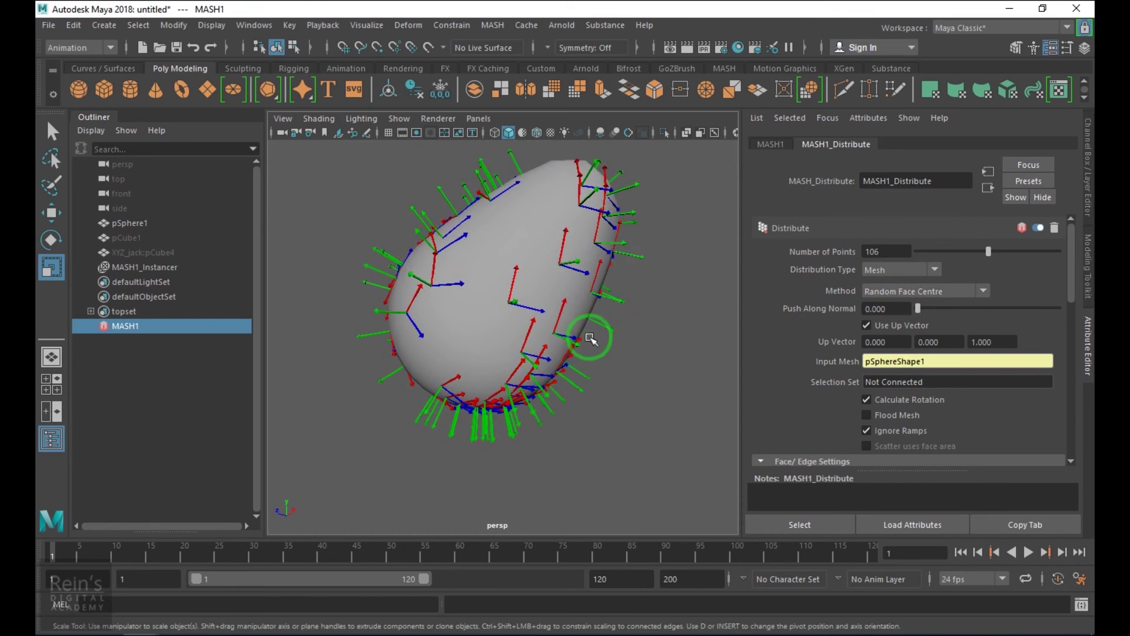
# Switch the method to Voxel and orbit around the arrow grid.
pyautogui.click(973, 289)
pyautogui.click(942, 380)
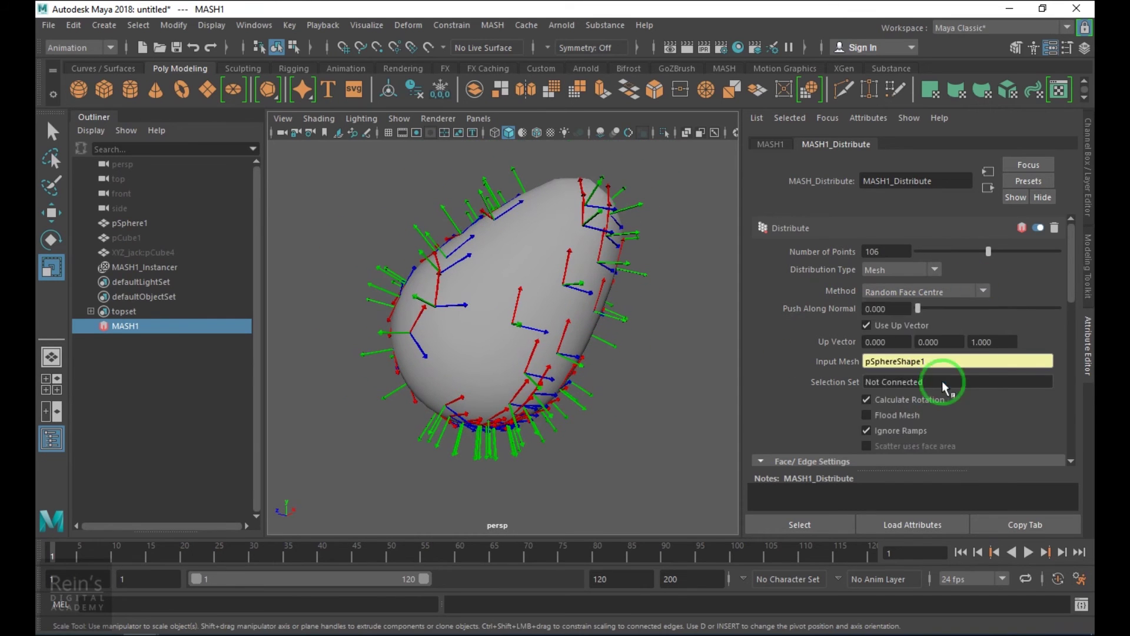
pyautogui.keyDown('alt'); pyautogui.moveTo(530, 406); pyautogui.dragTo(606, 412); pyautogui.keyUp('alt')
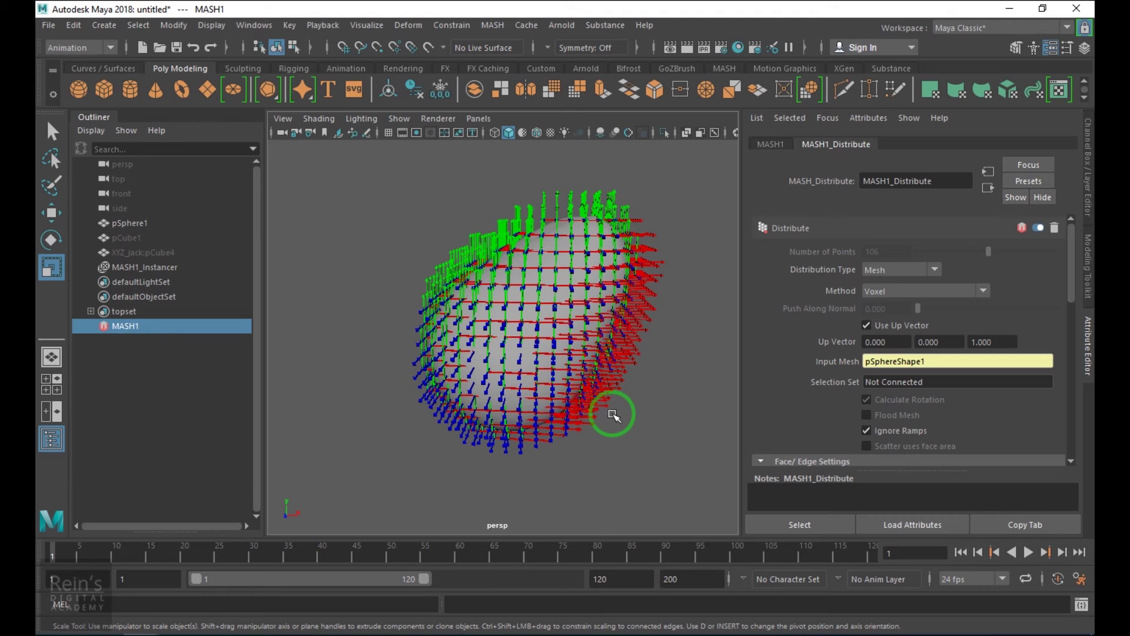
# Use the Component Selection Set method with topset connected as the Selection Set.
pyautogui.keyDown('alt'); pyautogui.moveTo(614, 415); pyautogui.dragTo(700, 381); pyautogui.keyUp('alt')
pyautogui.moveTo(957, 285); pyautogui.dragTo(942, 391)
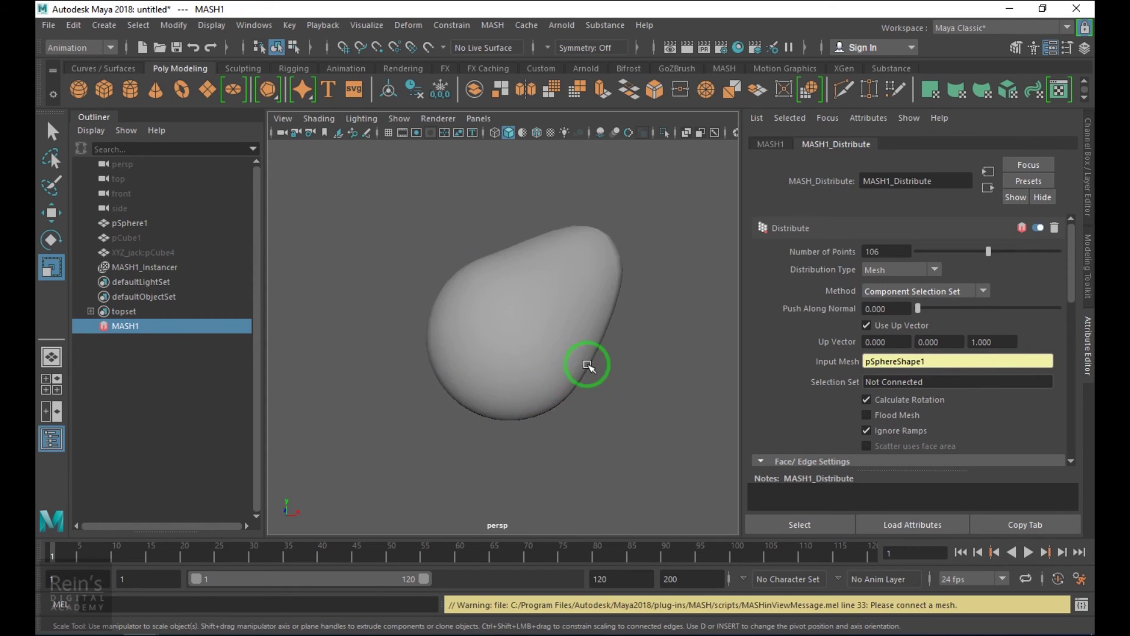
pyautogui.keyDown('alt'); pyautogui.moveTo(580, 379); pyautogui.dragTo(638, 340); pyautogui.keyUp('alt')
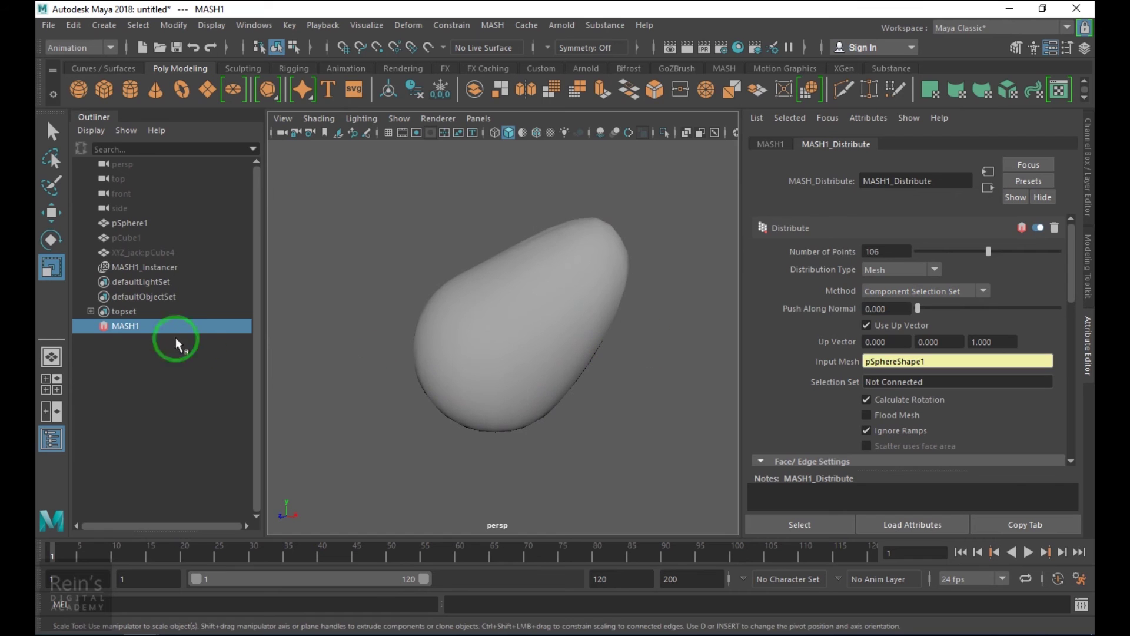
pyautogui.moveTo(338, 329); pyautogui.dragTo(896, 382, button='middle')
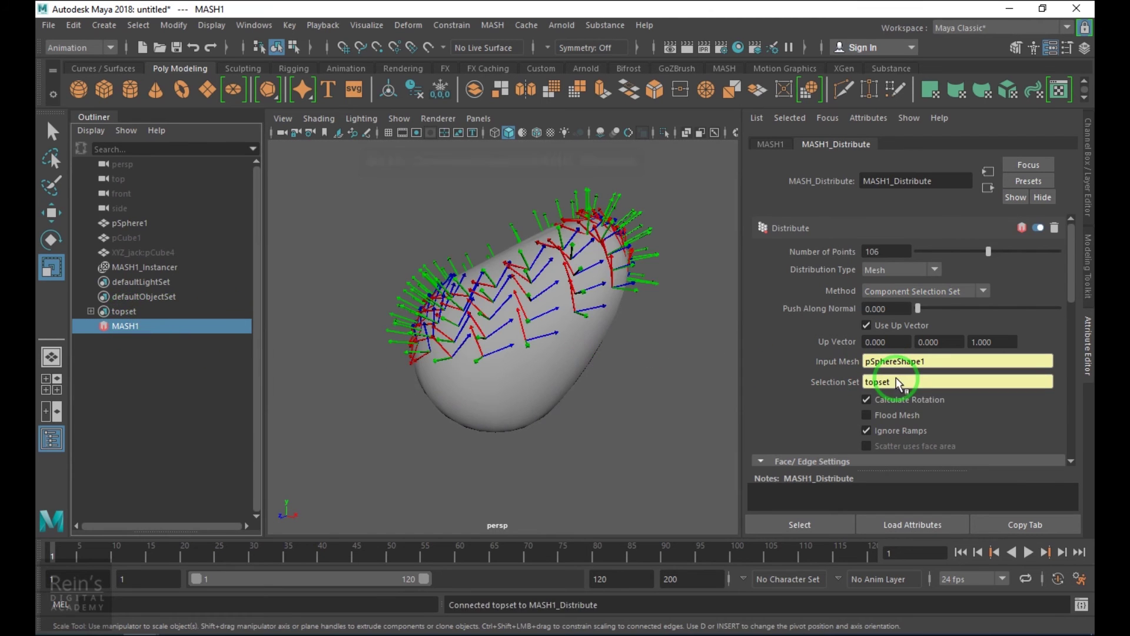
pyautogui.keyDown('alt'); pyautogui.moveTo(582, 377); pyautogui.dragTo(643, 355); pyautogui.keyUp('alt')
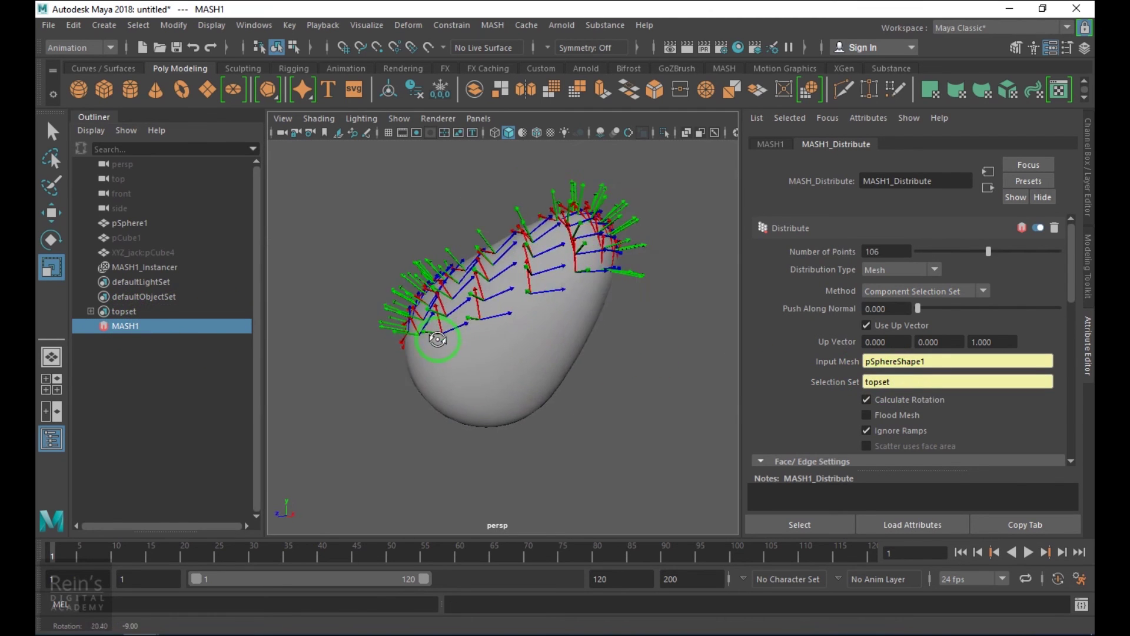
# Try the Edge and then Random Edge distribution methods on the egg.
pyautogui.click(946, 290)
pyautogui.click(920, 410)
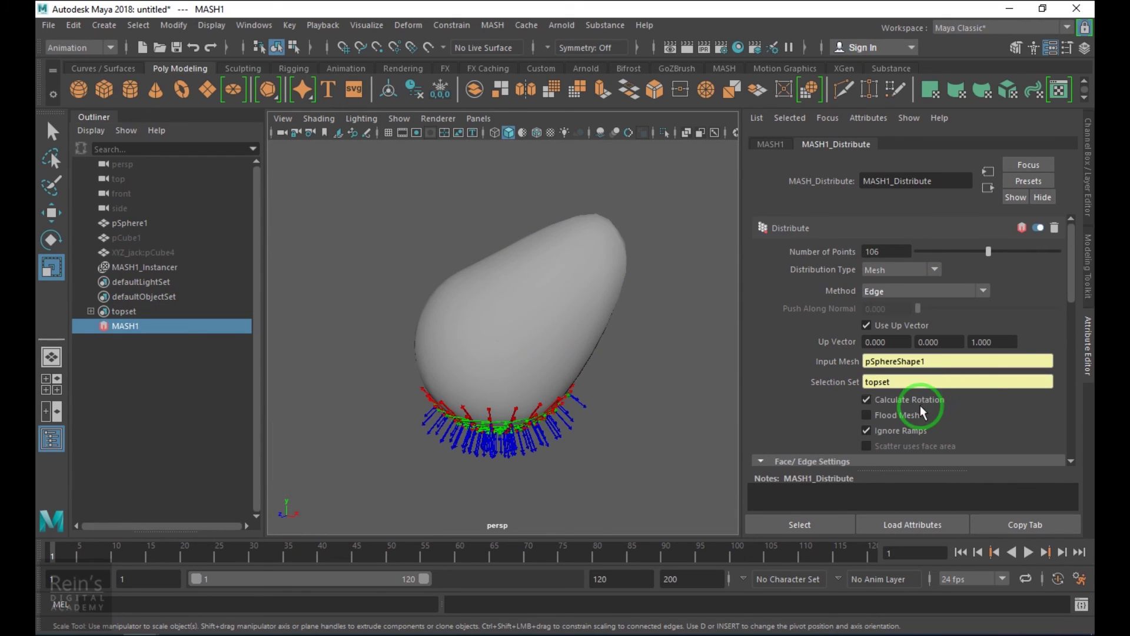
pyautogui.keyDown('alt'); pyautogui.moveTo(552, 361); pyautogui.dragTo(611, 385); pyautogui.keyUp('alt')
pyautogui.click(962, 293)
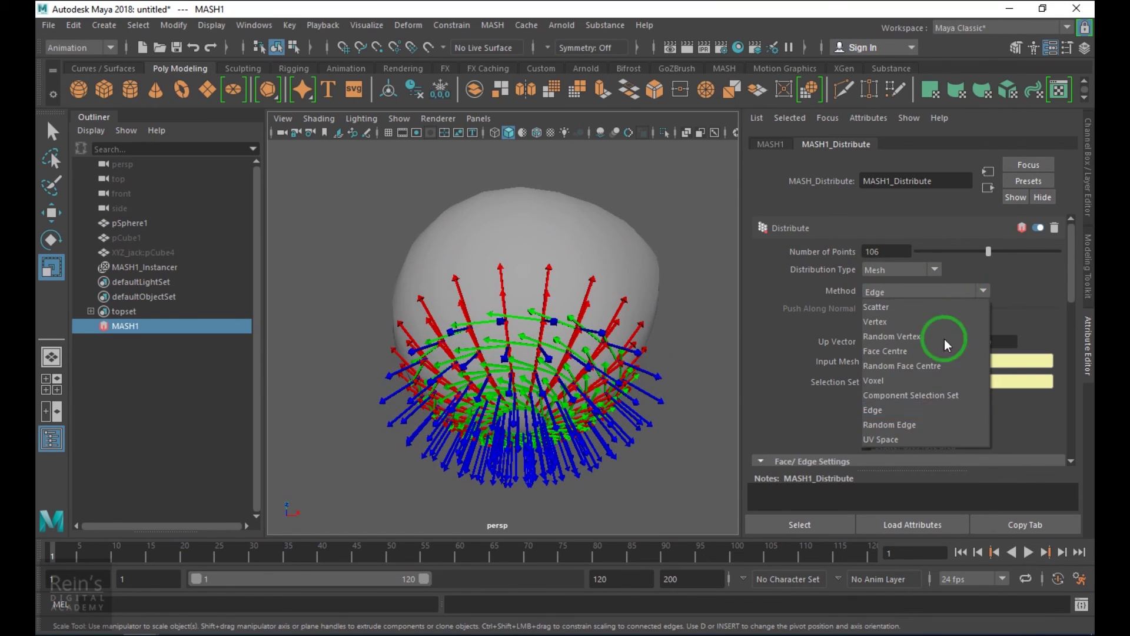
pyautogui.click(924, 424)
pyautogui.scroll(-3, 577, 335)
pyautogui.keyDown('alt'); pyautogui.moveTo(575, 316); pyautogui.dragTo(550, 386); pyautogui.keyUp('alt')
# Set the method to UV Space and review the Face/Edge and Voxel settings.
pyautogui.click(935, 288)
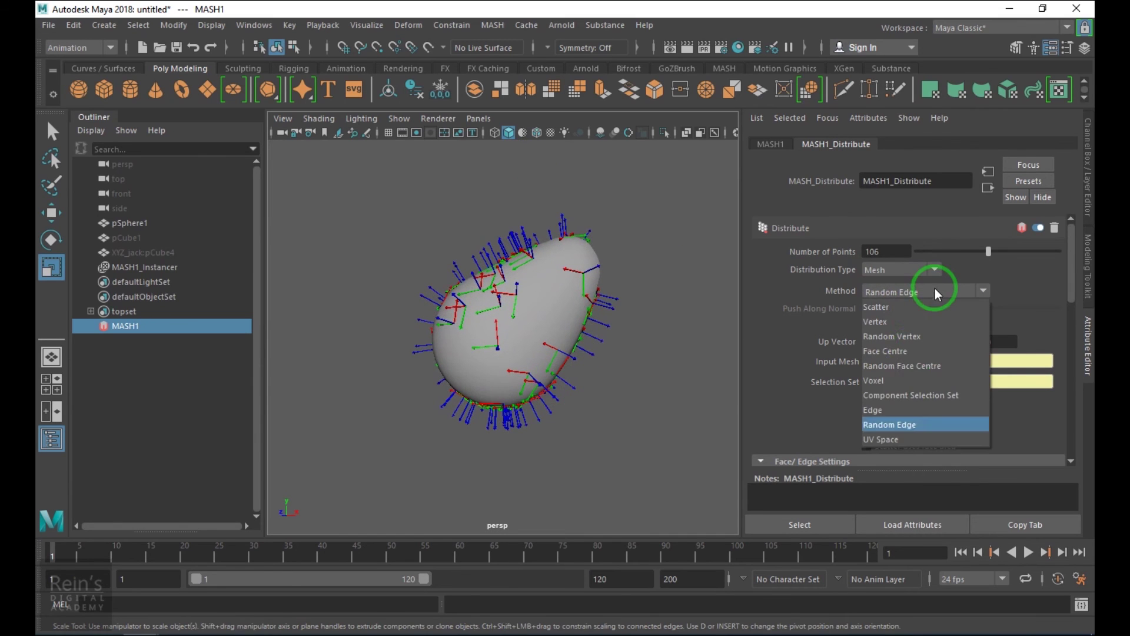
pyautogui.click(893, 438)
pyautogui.keyDown('alt'); pyautogui.moveTo(457, 331); pyautogui.dragTo(701, 354); pyautogui.keyUp('alt')
pyautogui.scroll(-3, 936, 365)
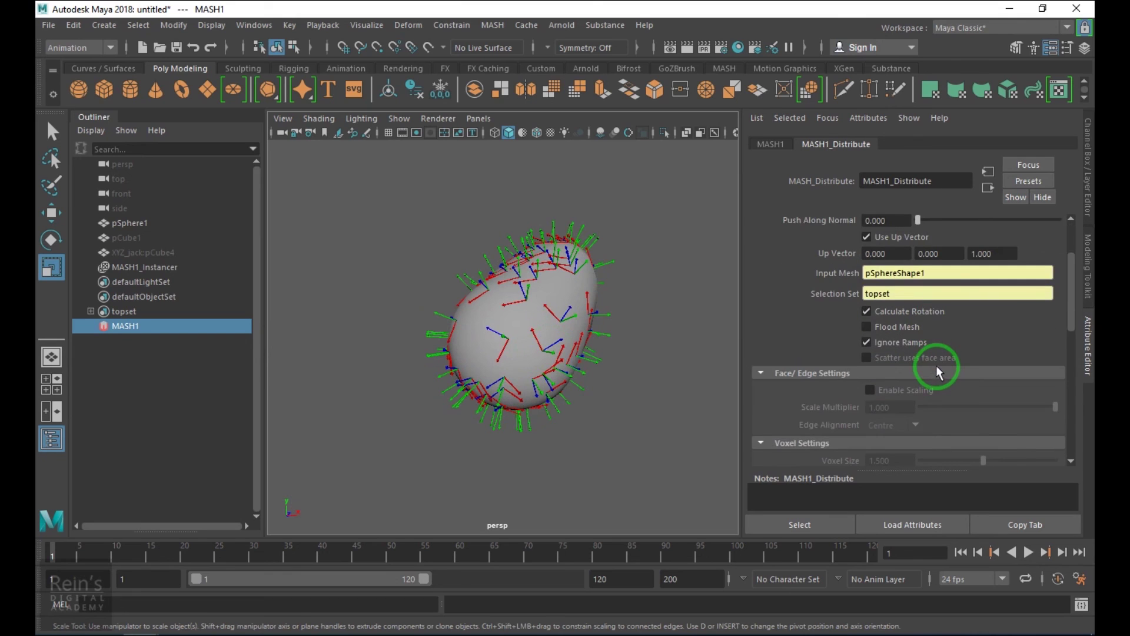
pyautogui.scroll(-4, 936, 365)
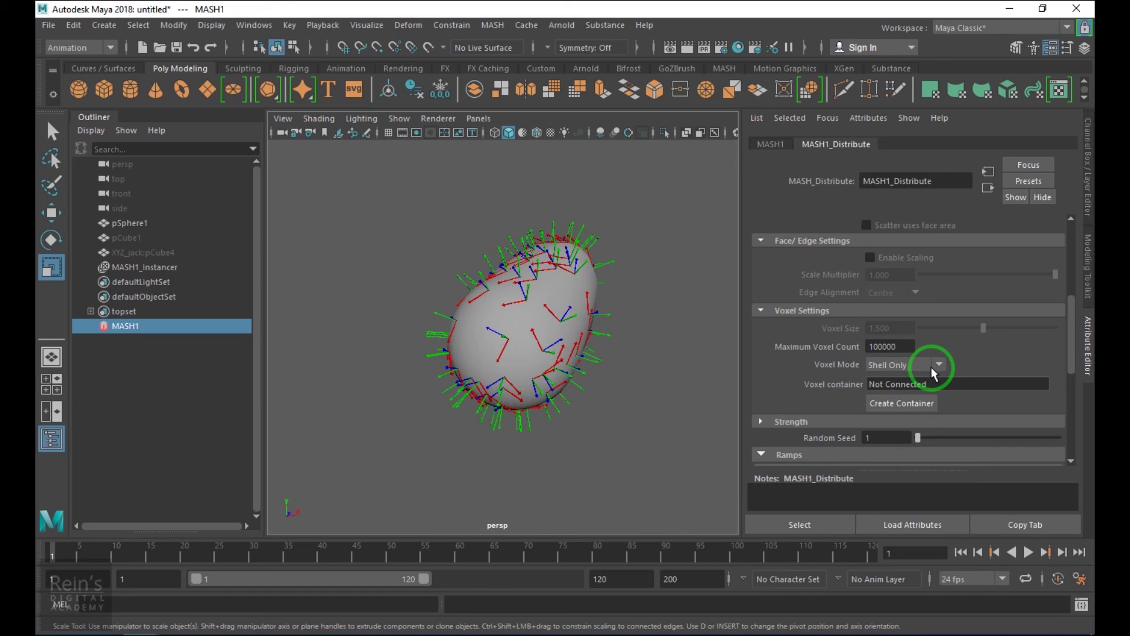
pyautogui.scroll(7, 931, 366)
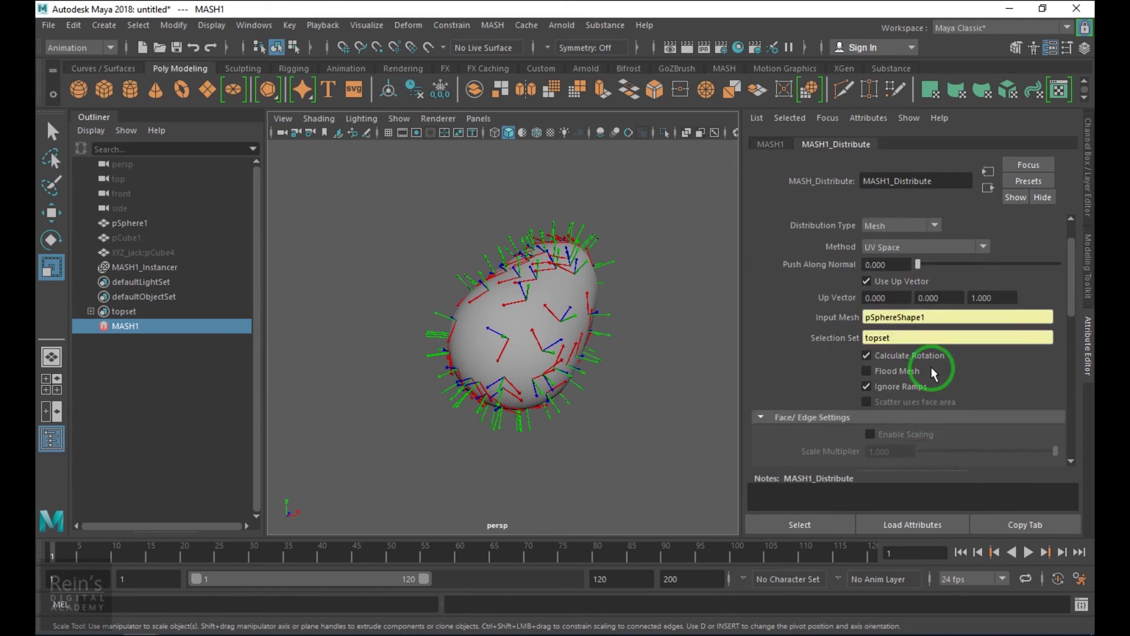
# Try the Vertex distribution method, then switch to Face Centre.
pyautogui.click(920, 291)
pyautogui.click(902, 313)
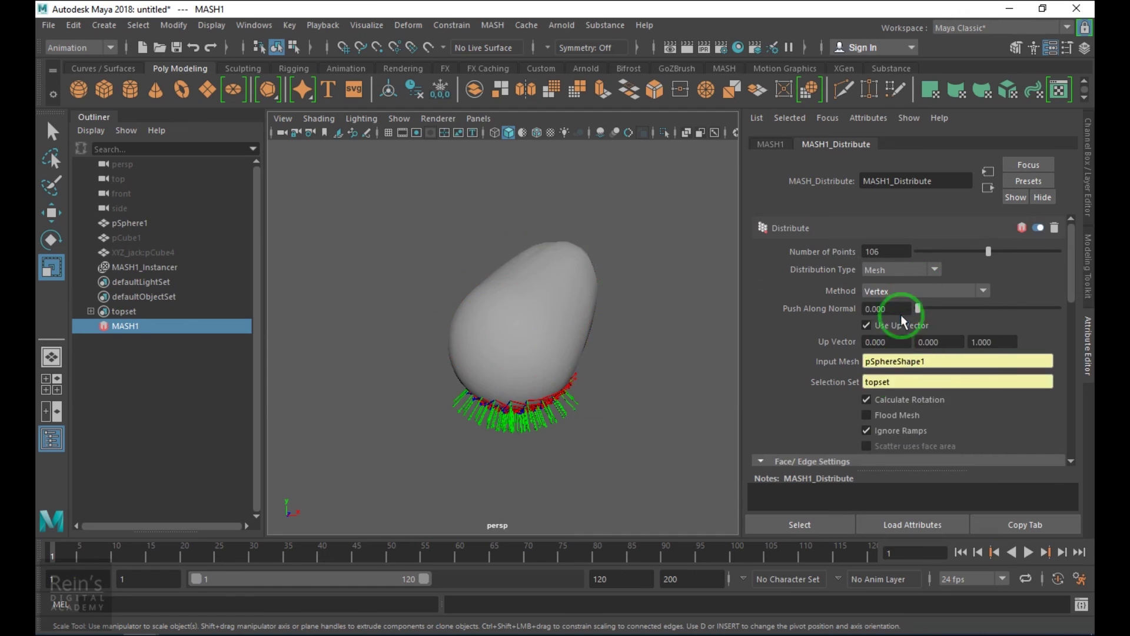
pyautogui.scroll(-6, 877, 394)
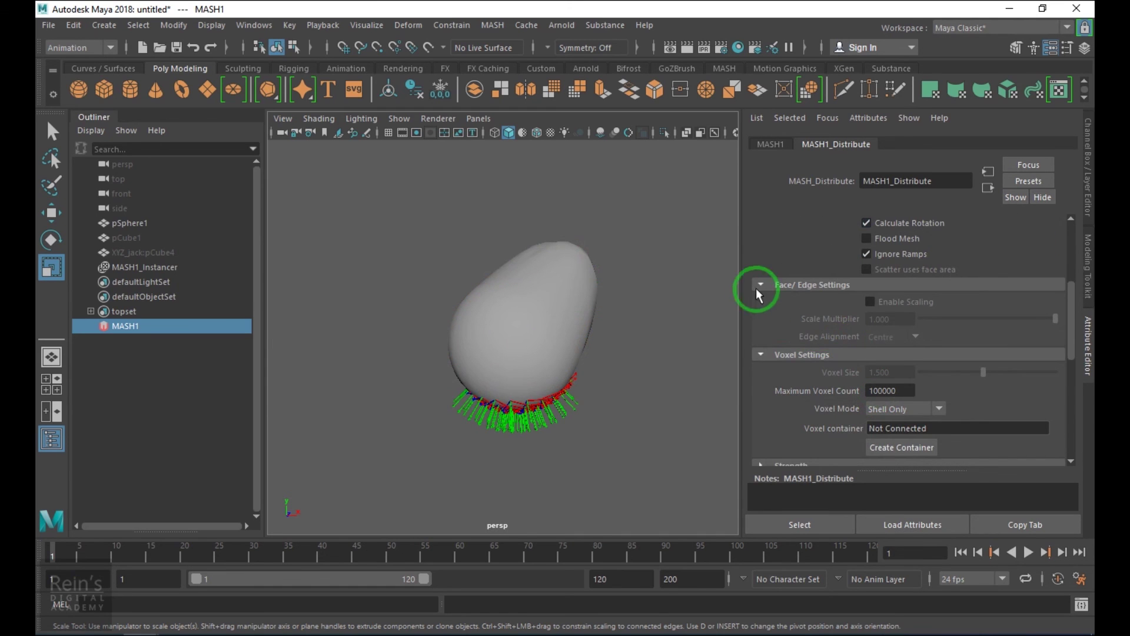
pyautogui.scroll(4, 867, 326)
pyautogui.click(912, 245)
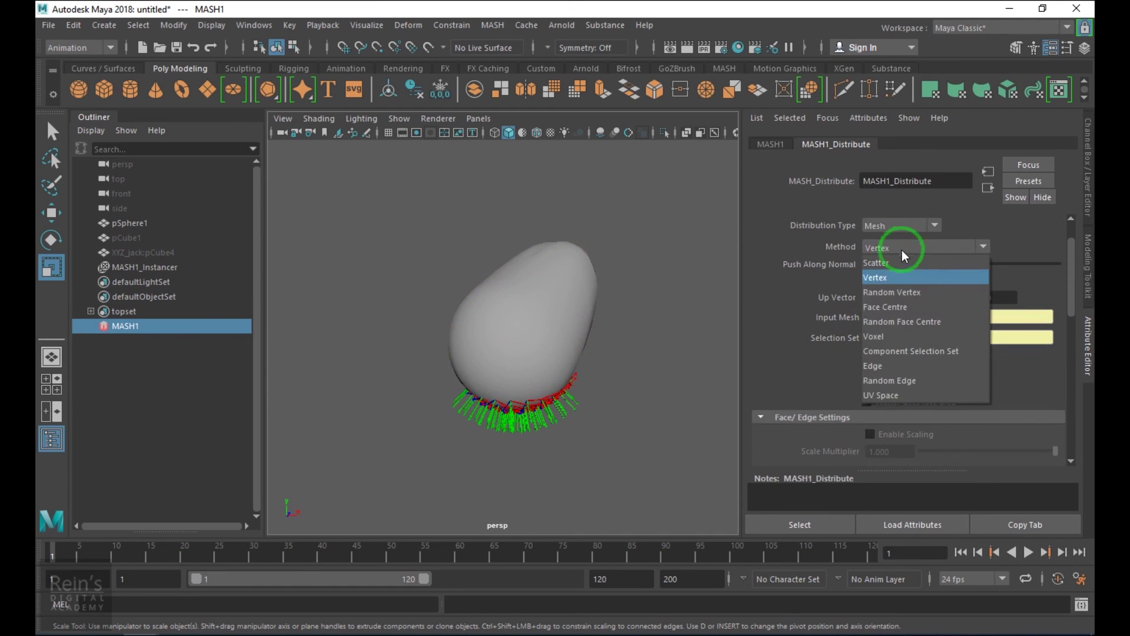
pyautogui.moveTo(902, 250); pyautogui.dragTo(894, 306)
pyautogui.scroll(-3, 870, 391)
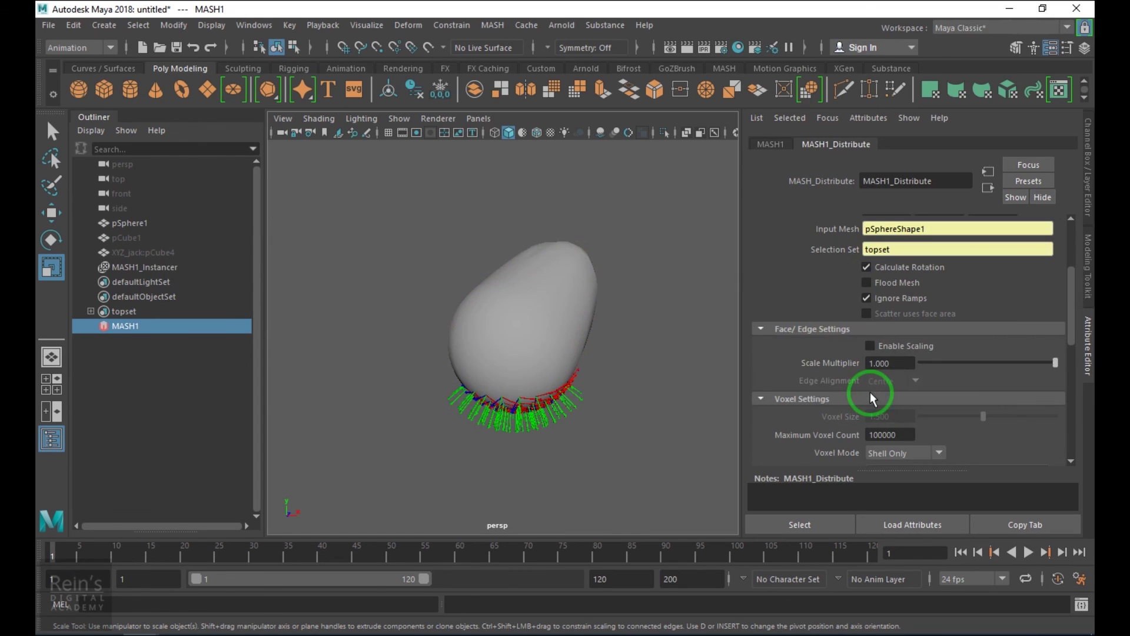
# Enable face scaling of the arrows, testing Scale Multiplier 0.267 before returning it to 1.000.
pyautogui.moveTo(1037, 359); pyautogui.dragTo(1072, 365)
pyautogui.click(916, 350)
pyautogui.keyDown('alt'); pyautogui.moveTo(571, 424); pyautogui.dragTo(1079, 430); pyautogui.keyUp('alt')
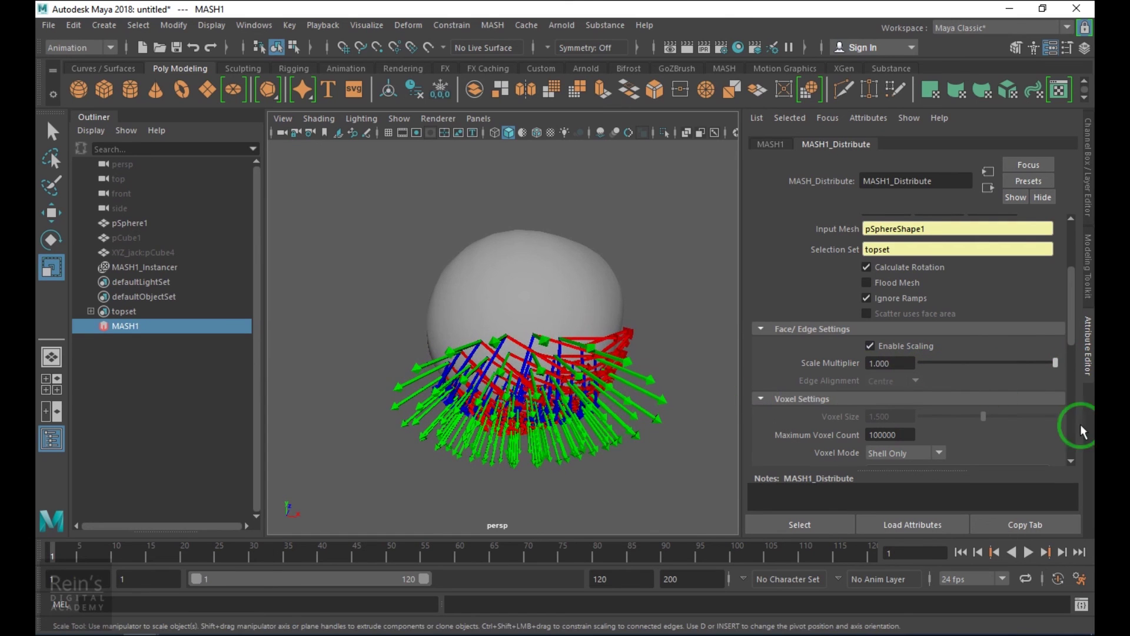
pyautogui.moveTo(1041, 368); pyautogui.dragTo(1079, 366)
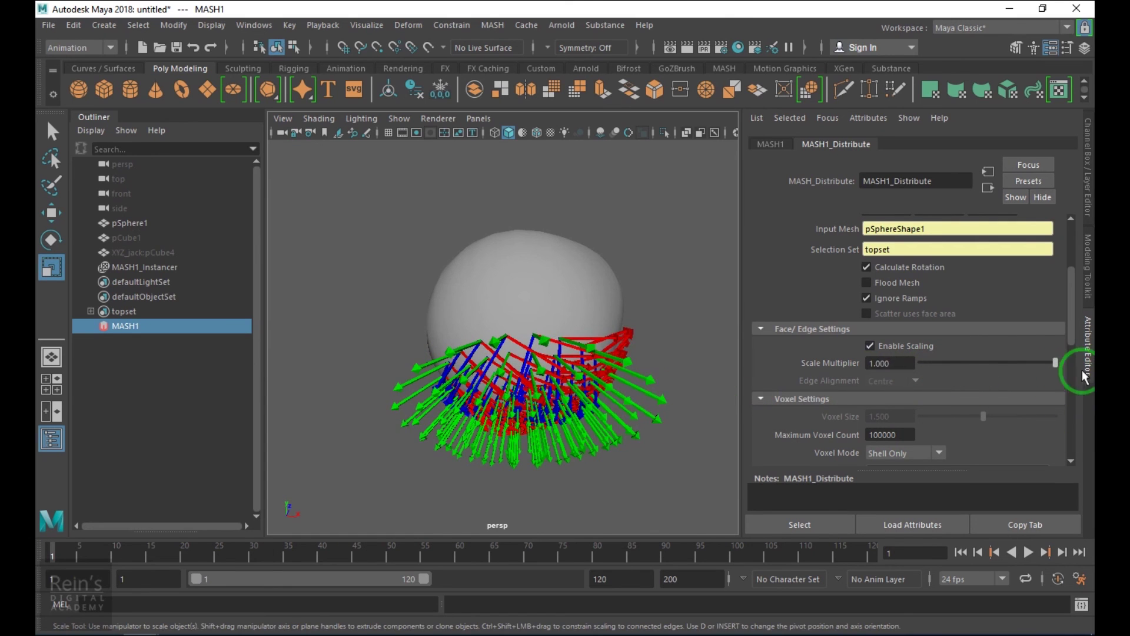
pyautogui.click(903, 349)
pyautogui.click(909, 347)
pyautogui.click(909, 347)
pyautogui.click(909, 348)
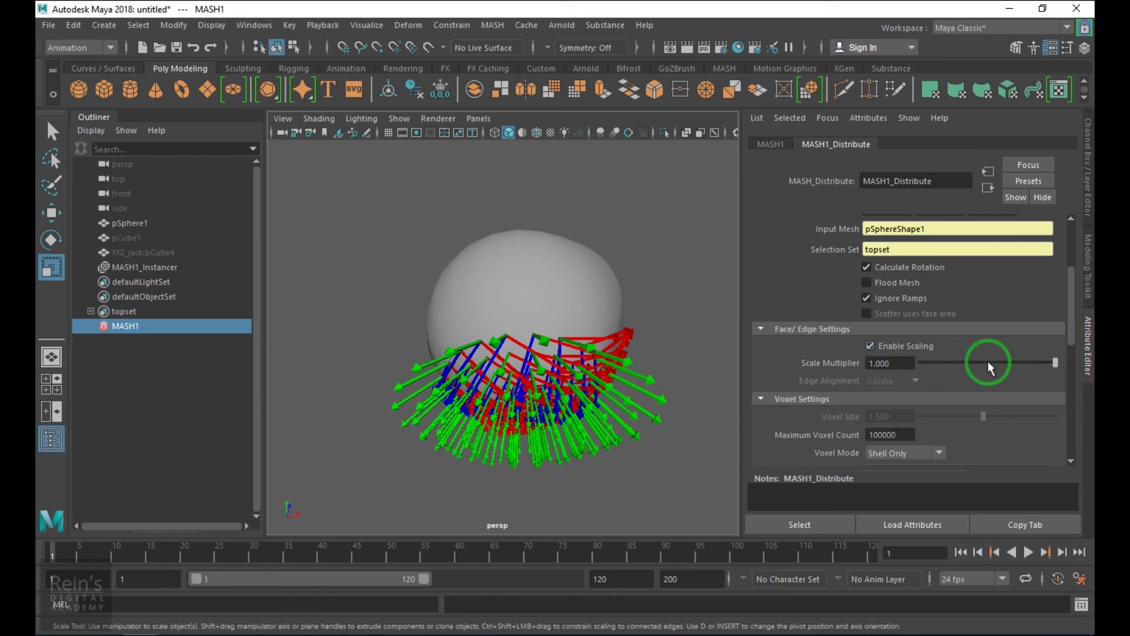
pyautogui.moveTo(1073, 347); pyautogui.dragTo(1075, 298)
# Switch the distribution method to Edge, placing 106 arrows along the edges.
pyautogui.click(925, 279)
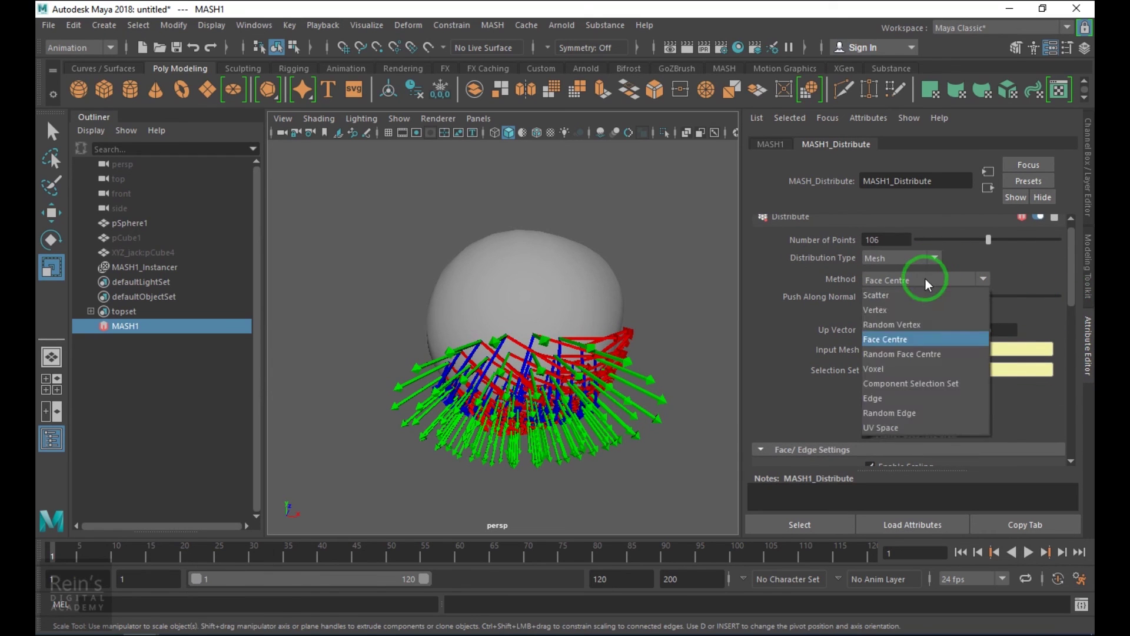
pyautogui.click(901, 399)
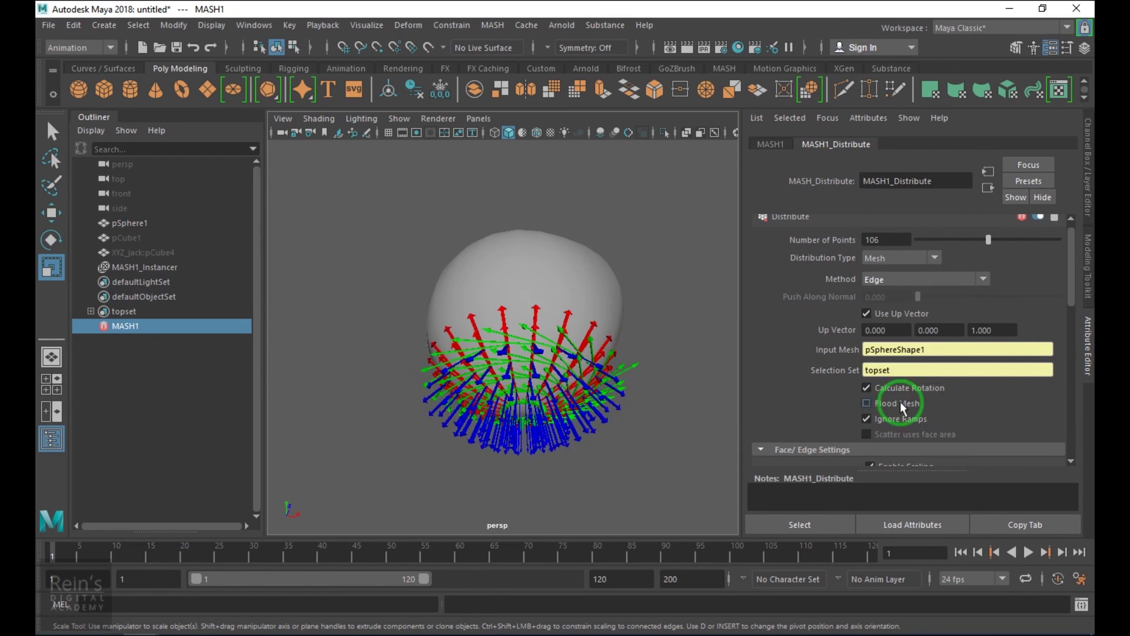
pyautogui.moveTo(1075, 277); pyautogui.dragTo(1053, 342)
# Try the Start and other Edge Alignment options, then settle on Centre.
pyautogui.click(903, 289)
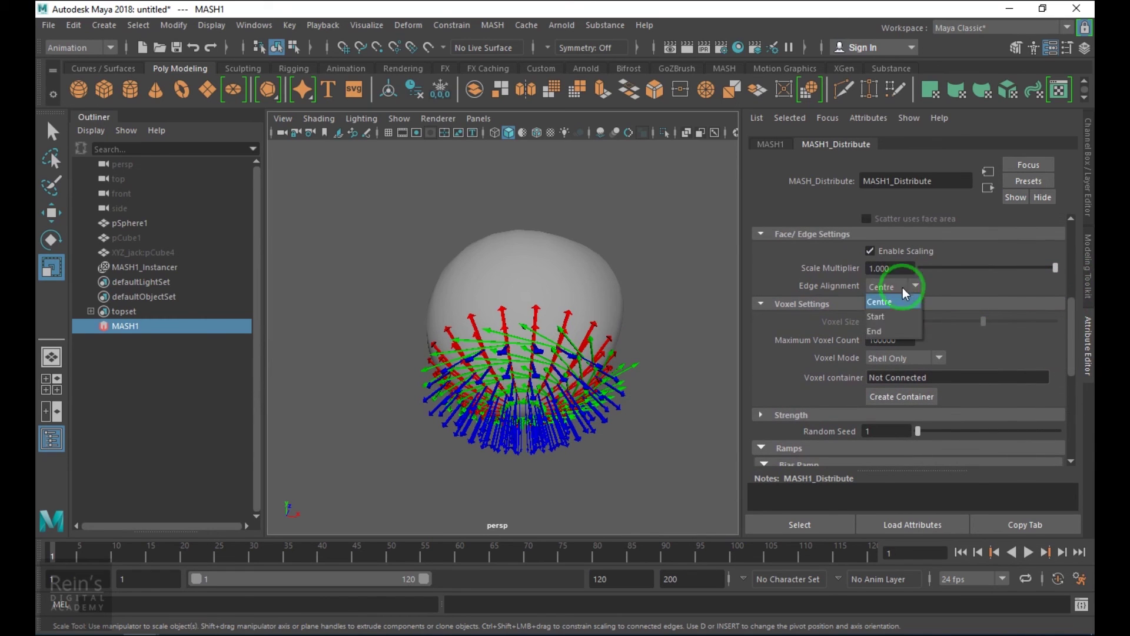
pyautogui.click(899, 313)
pyautogui.click(907, 286)
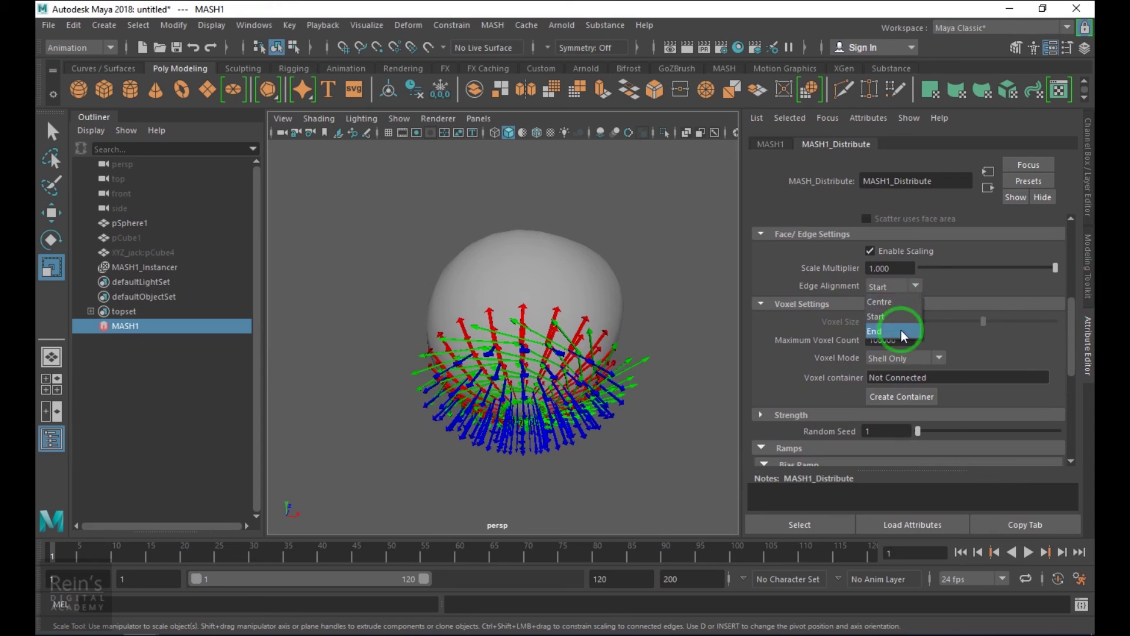
pyautogui.click(899, 328)
pyautogui.click(903, 286)
pyautogui.click(898, 314)
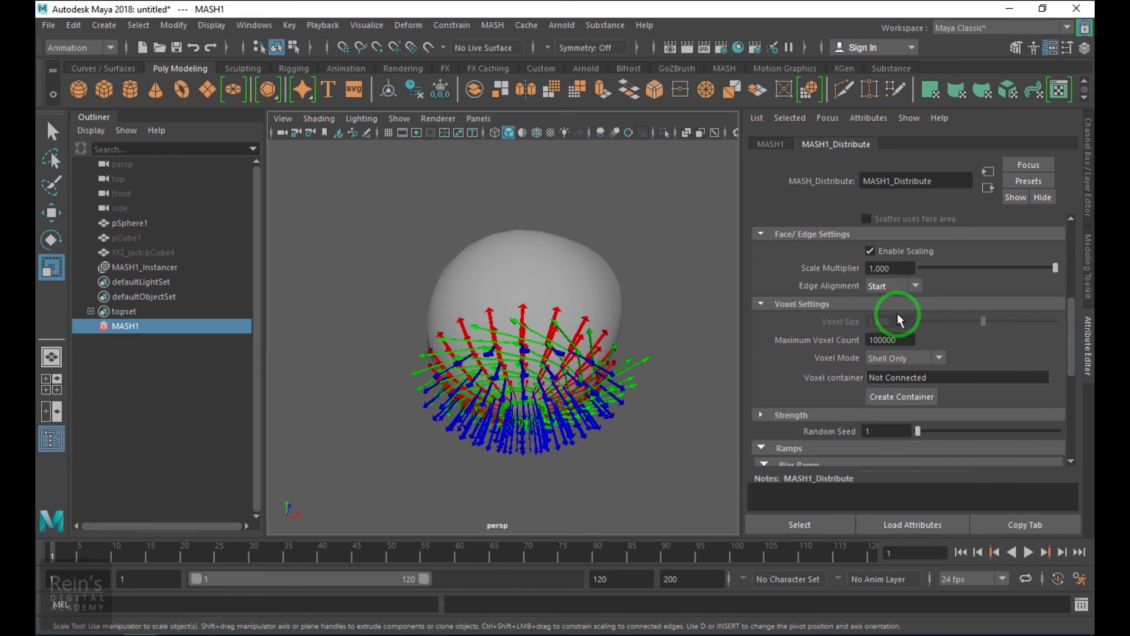
pyautogui.click(906, 290)
pyautogui.click(900, 303)
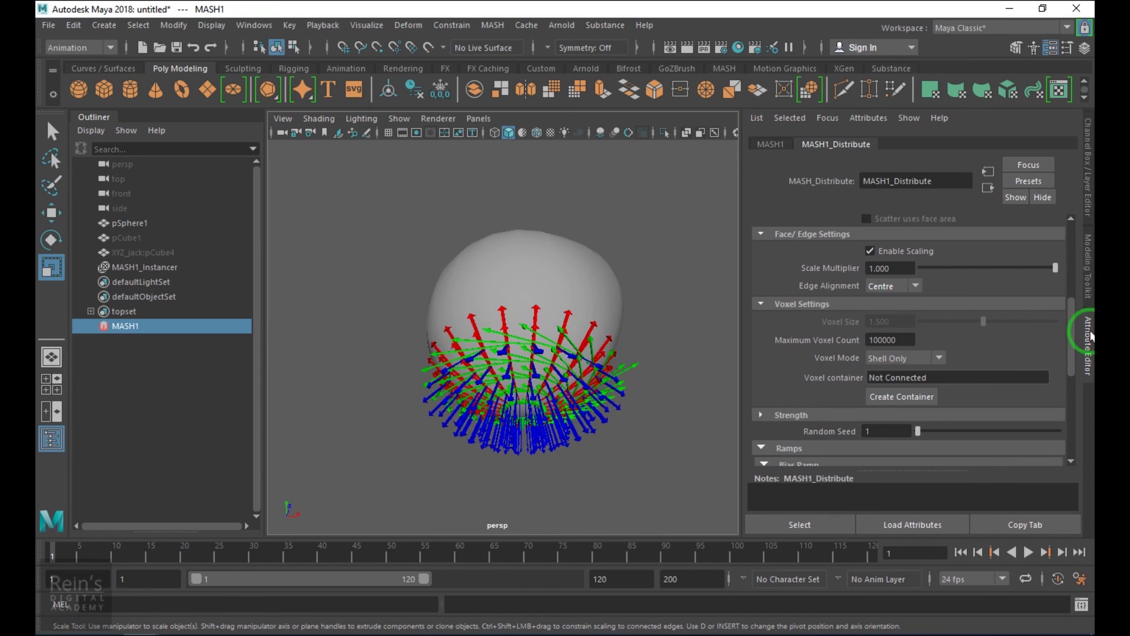
pyautogui.moveTo(1072, 309); pyautogui.dragTo(1078, 241)
pyautogui.keyDown('alt'); pyautogui.moveTo(535, 365); pyautogui.dragTo(474, 399); pyautogui.keyUp('alt')
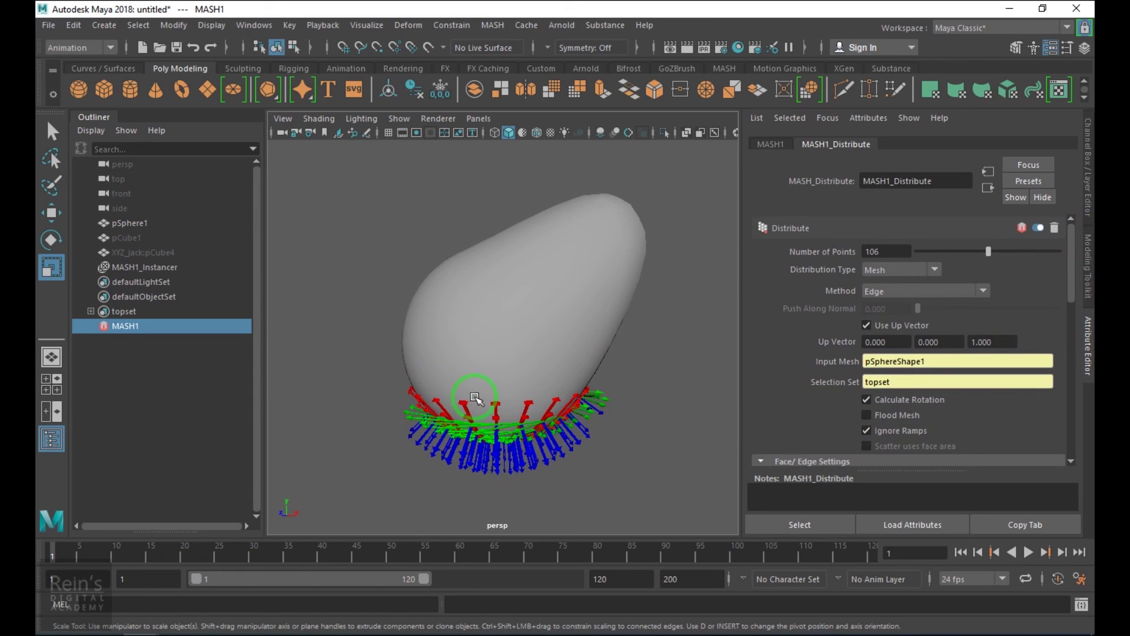